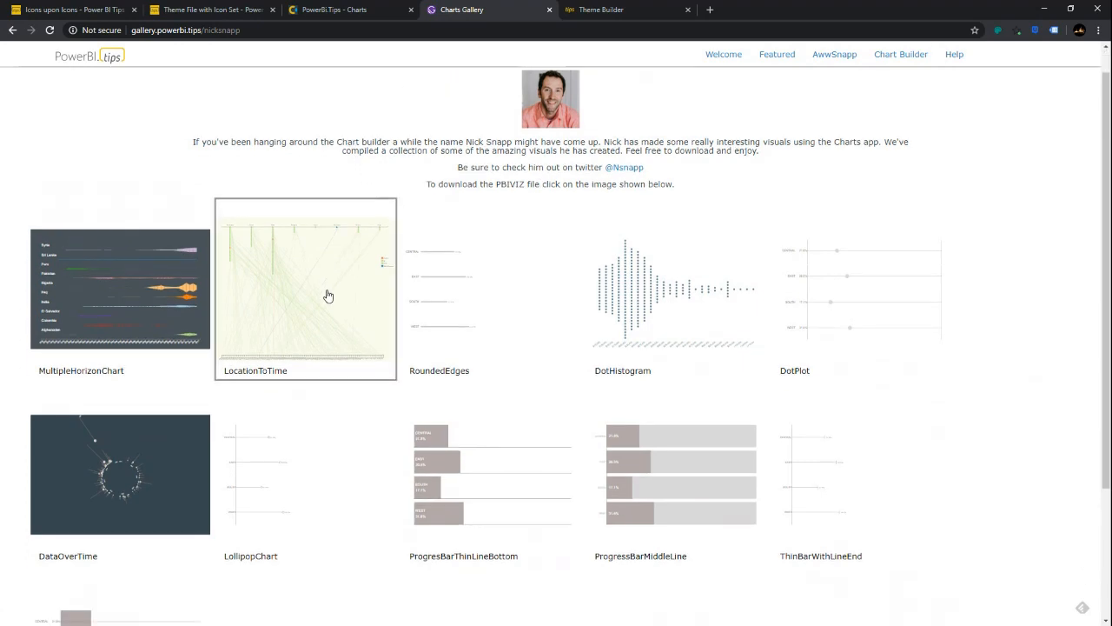
Look through the collection of downloadable custom visuals on the gallery page, and close that page.
scroll(402, 375, down, 2)
scroll(387, 450, up, 1)
scroll(387, 451, up, 2)
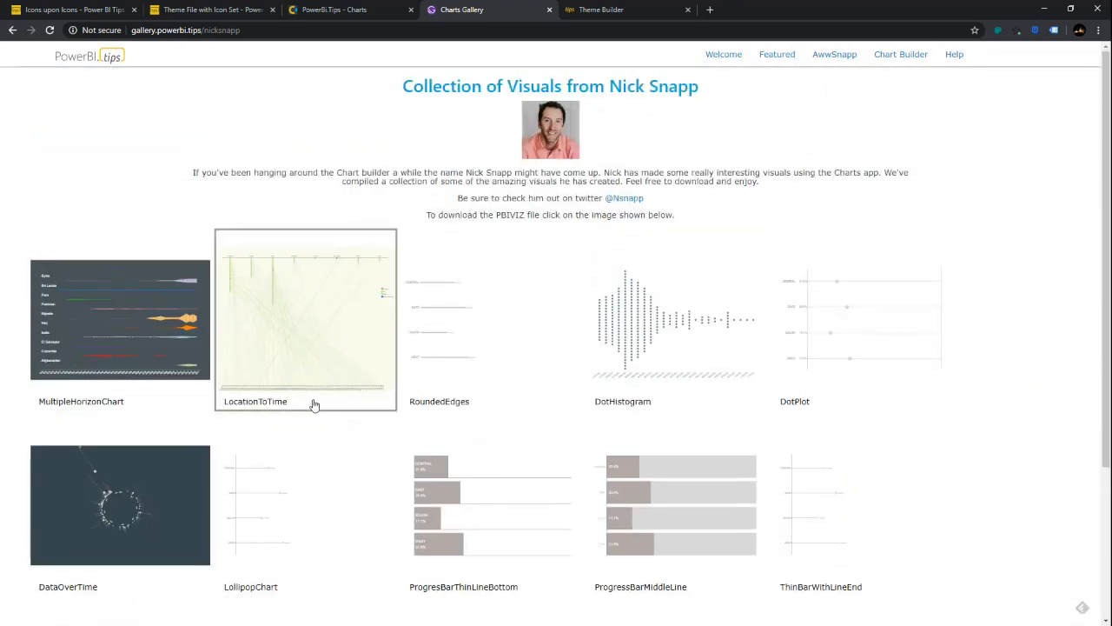
scroll(351, 528, down, 1)
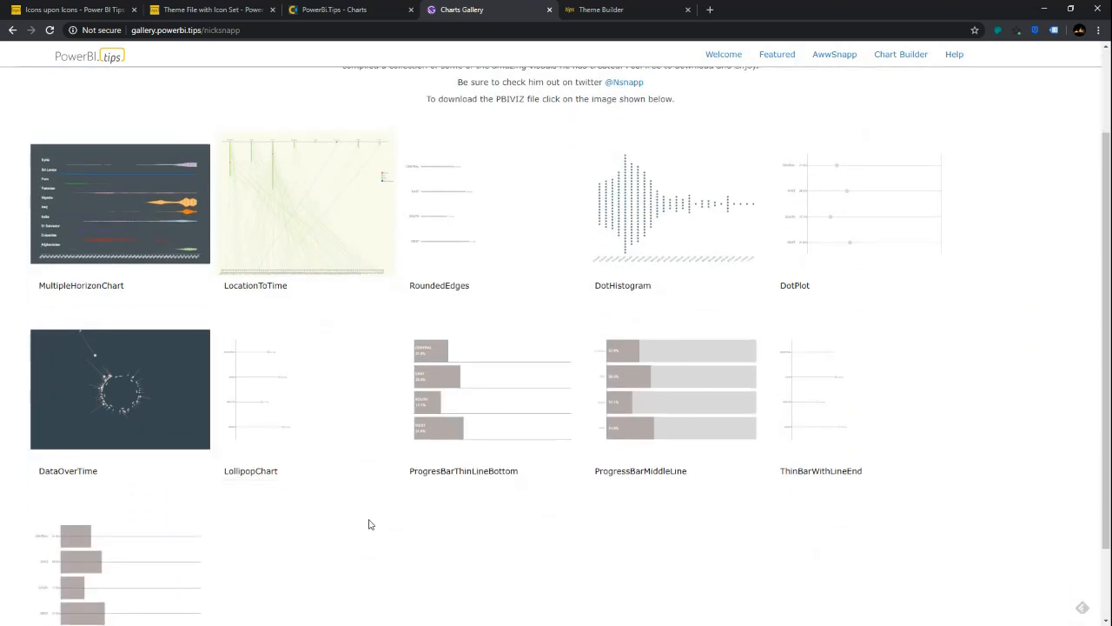
scroll(347, 591, down, 1)
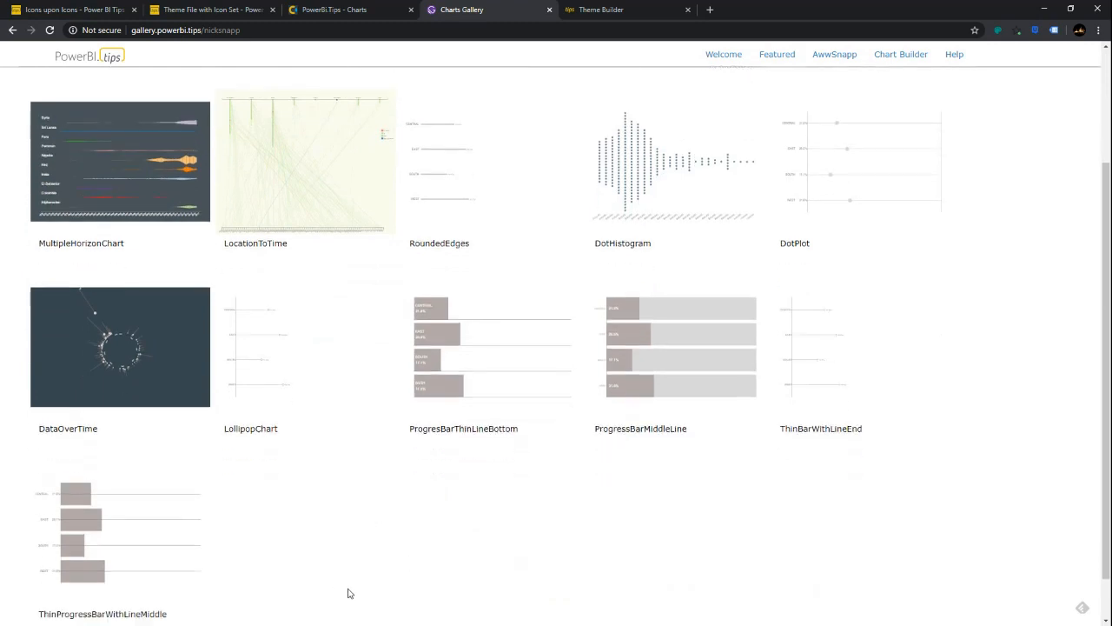
scroll(348, 579, up, 1)
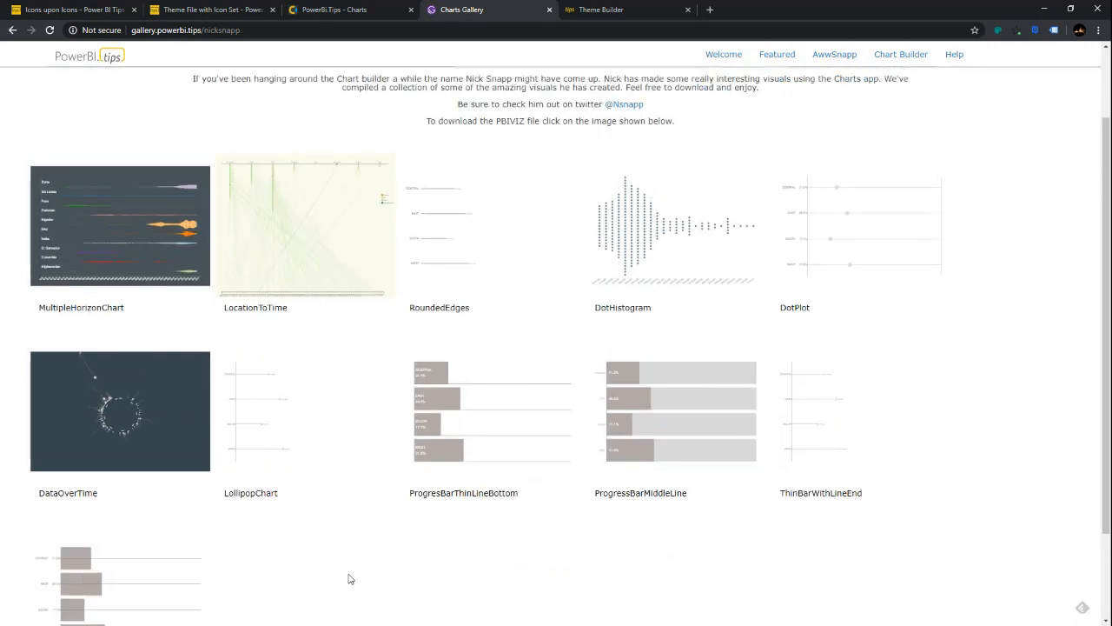
scroll(350, 578, up, 1)
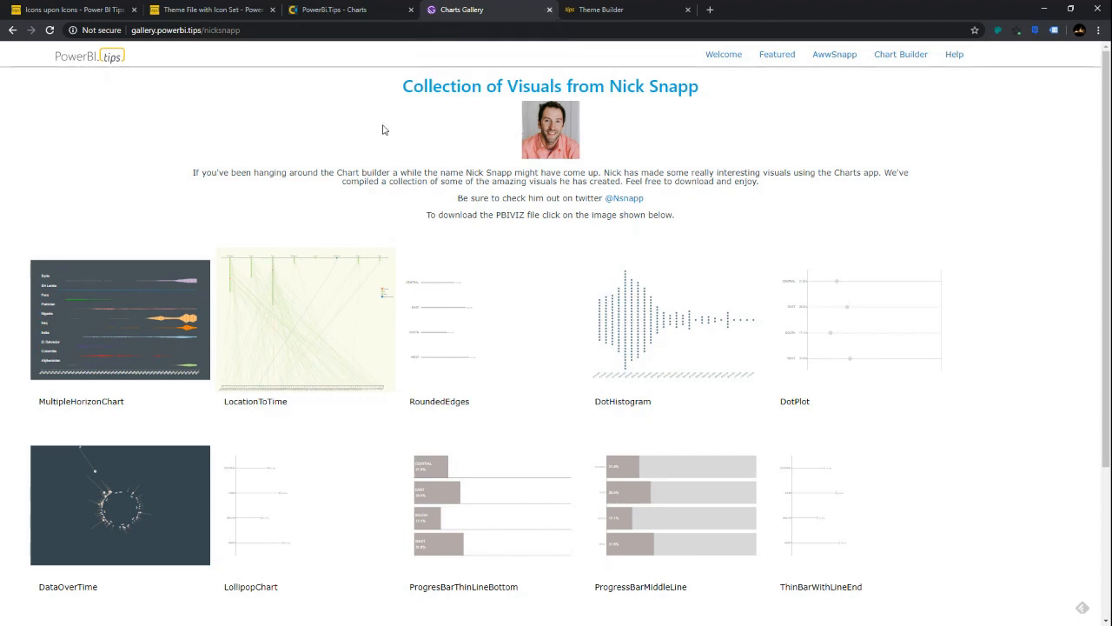
click(549, 10)
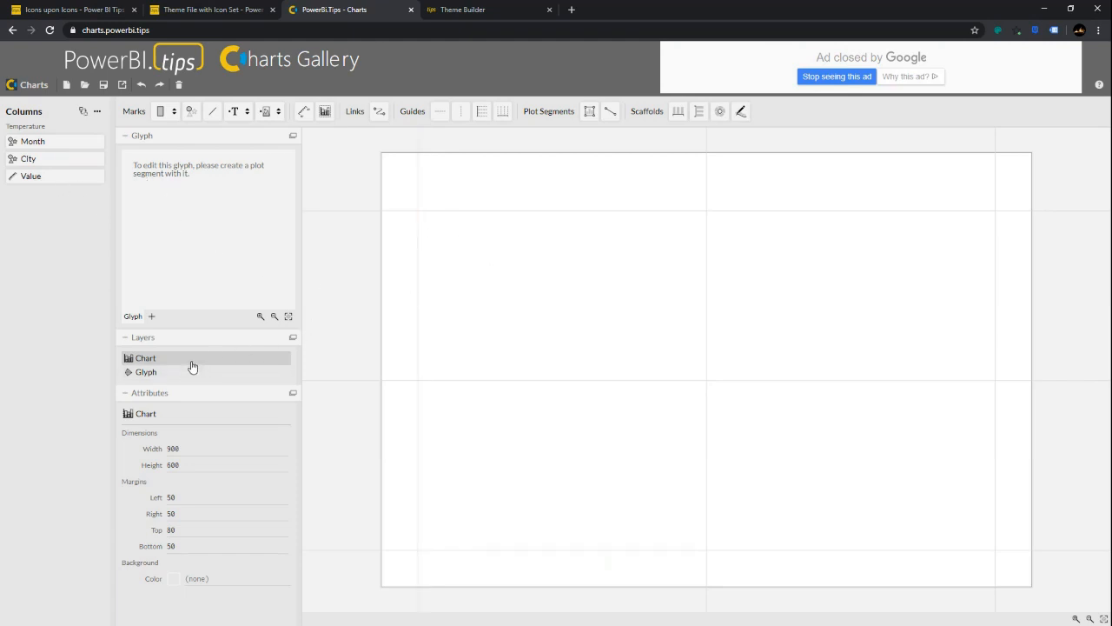
Draw a 2D region plot segment filling the whole area between the chart's margin guides.
click(588, 116)
drag(420, 211, 995, 549)
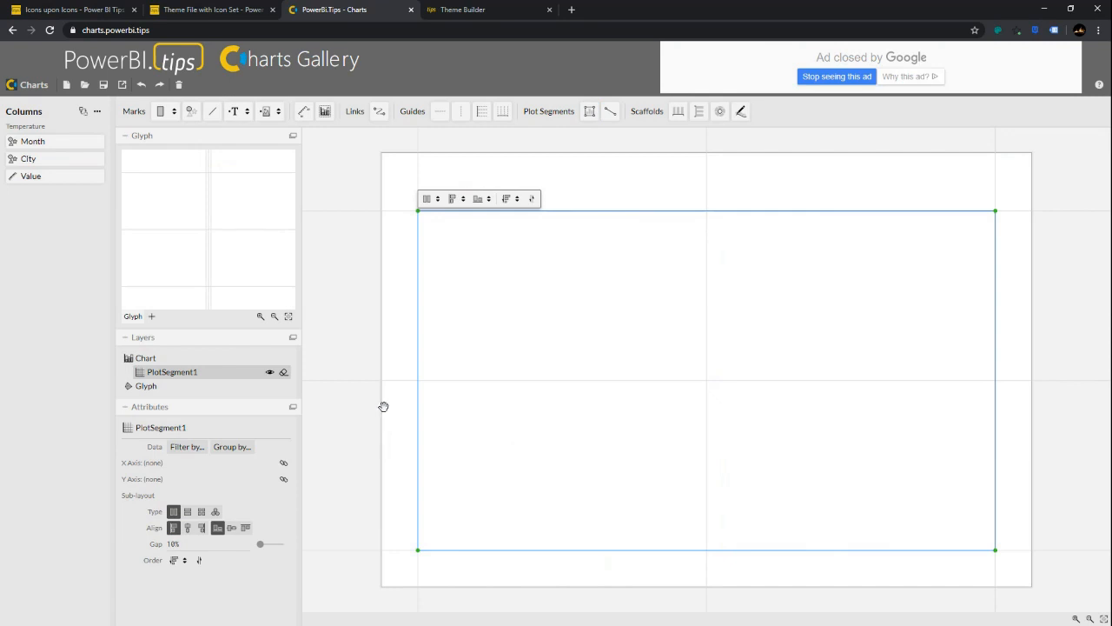
click(349, 295)
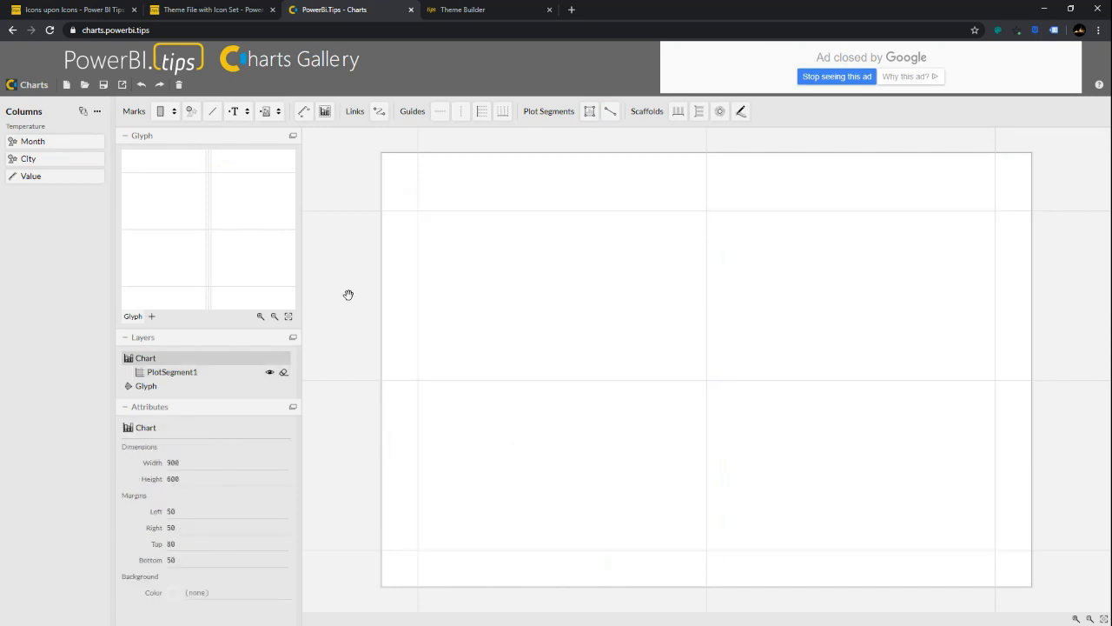
click(483, 305)
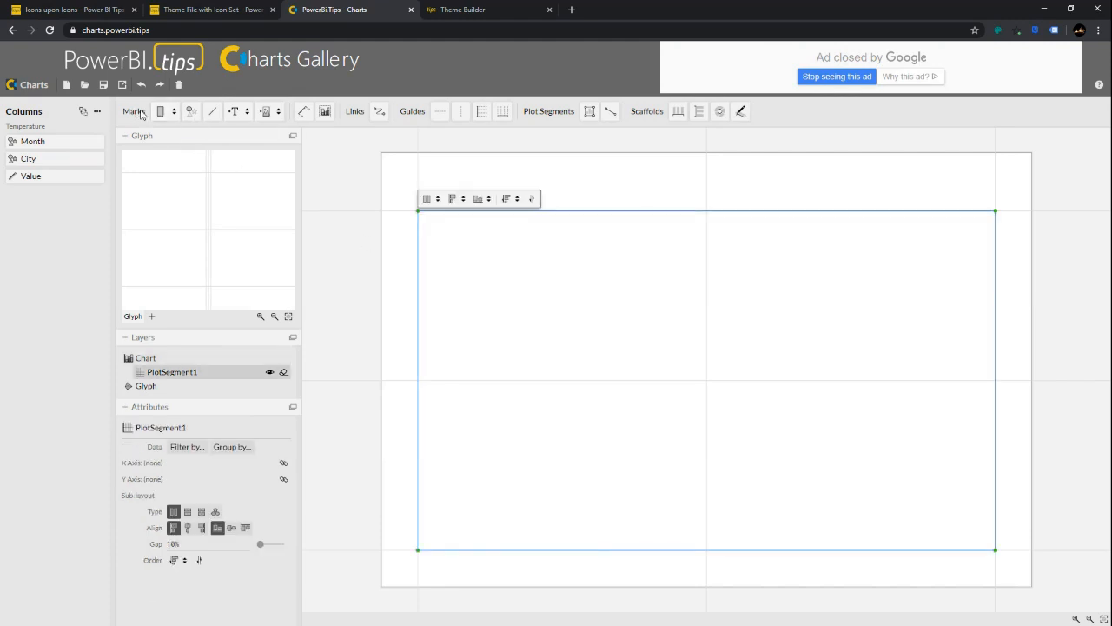
Fill the glyph with a rectangle mark and bind the rectangle's height to the Value column.
drag(160, 116, 199, 241)
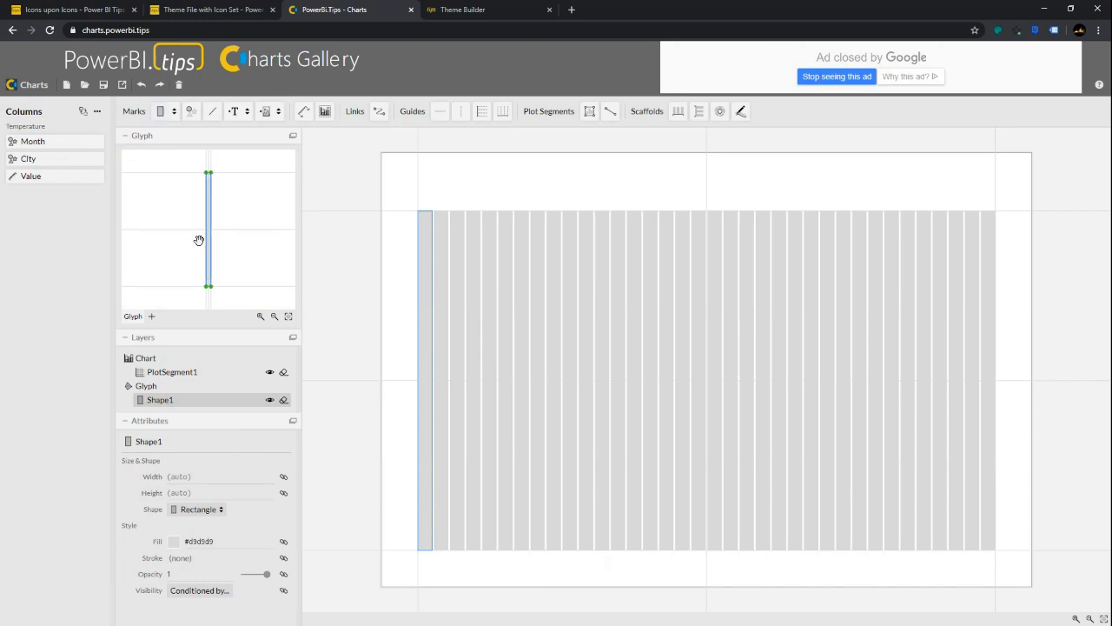
click(174, 116)
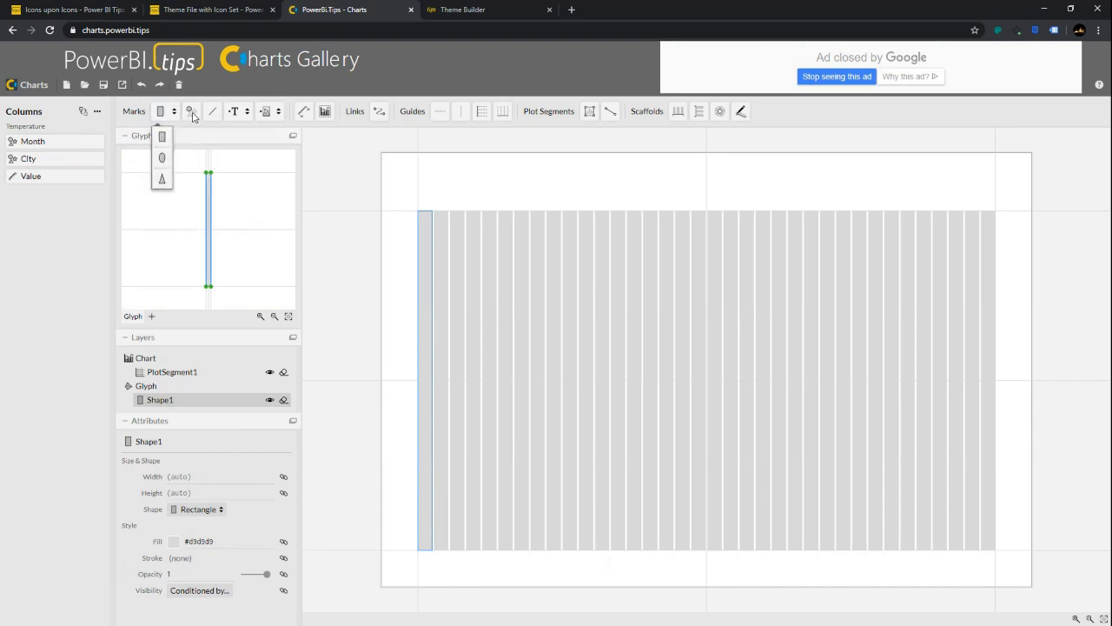
click(252, 195)
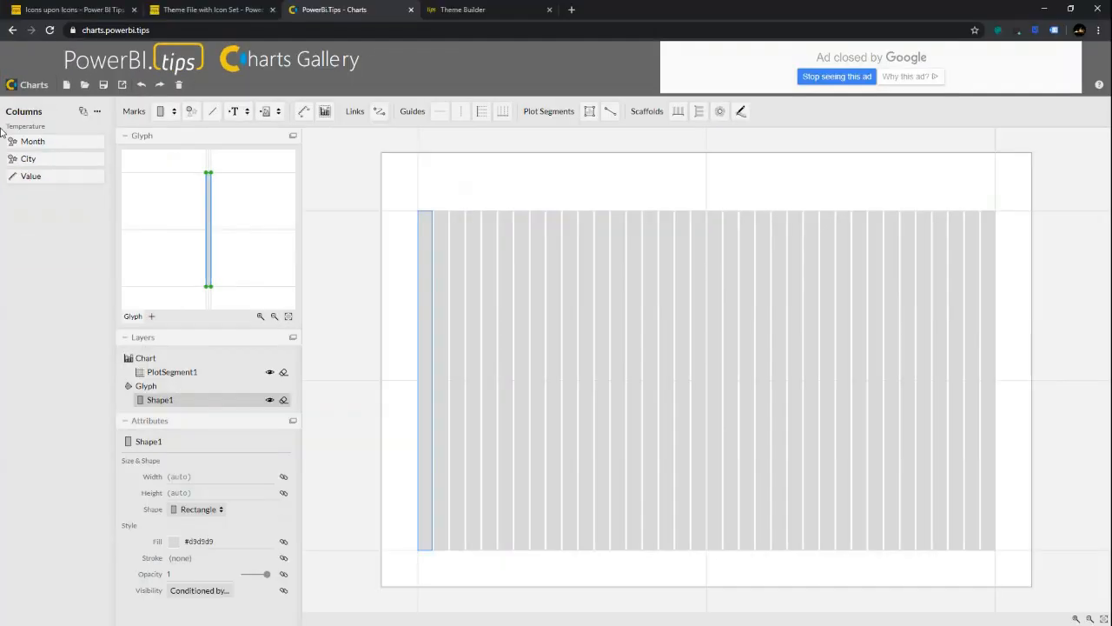
drag(58, 209, 324, 318)
drag(162, 232, 204, 241)
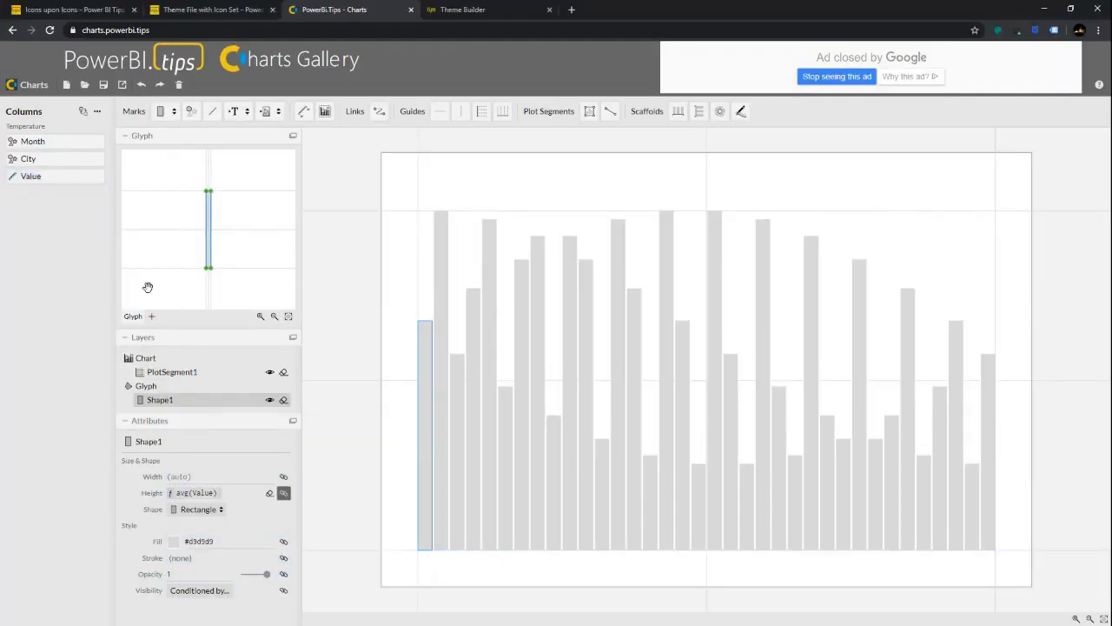
Bind the Month column to the plot segment's X axis and to the rectangle's fill.
drag(32, 142, 665, 549)
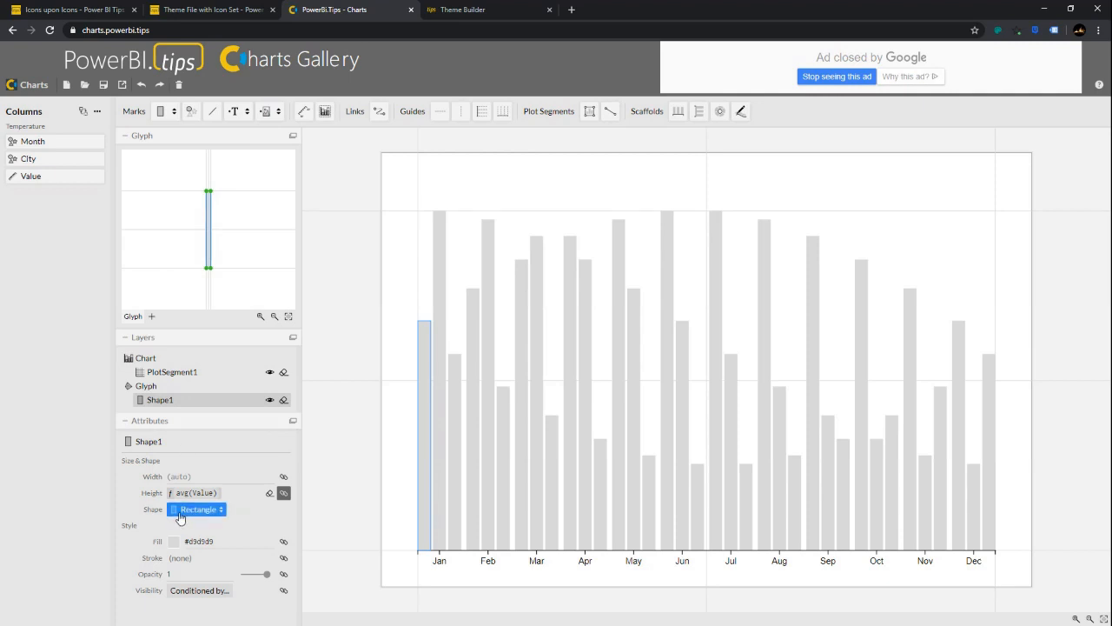
drag(32, 141, 204, 544)
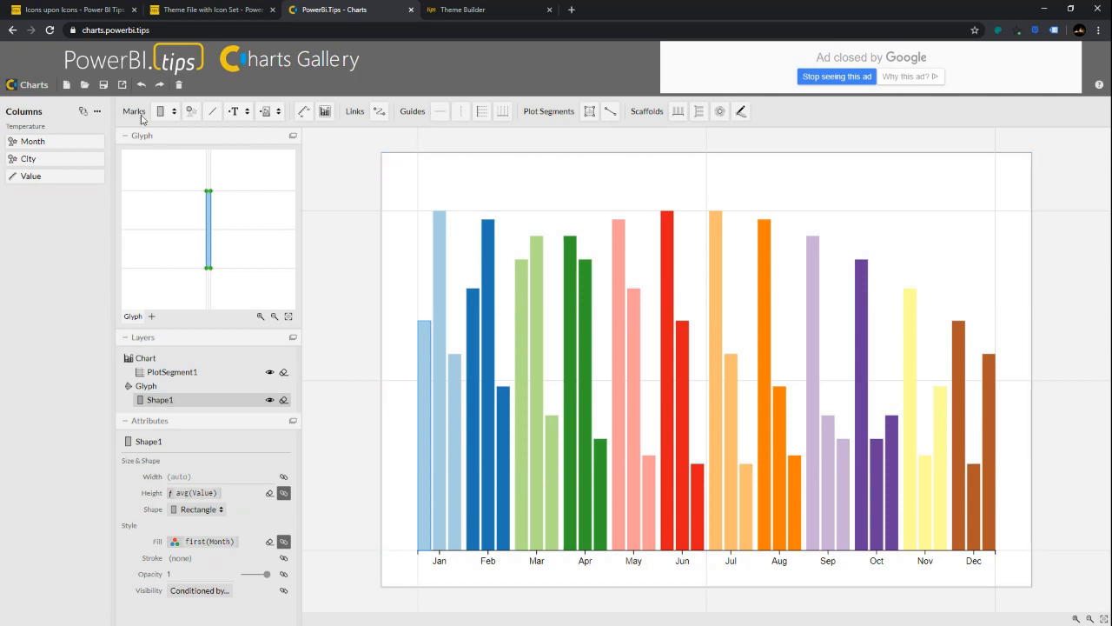
Open the saved dual-axis line chart MyVisual.pbiviz dated 11/15/2019 from the list of saved charts.
click(85, 87)
scroll(152, 278, down, 3)
scroll(153, 279, down, 1)
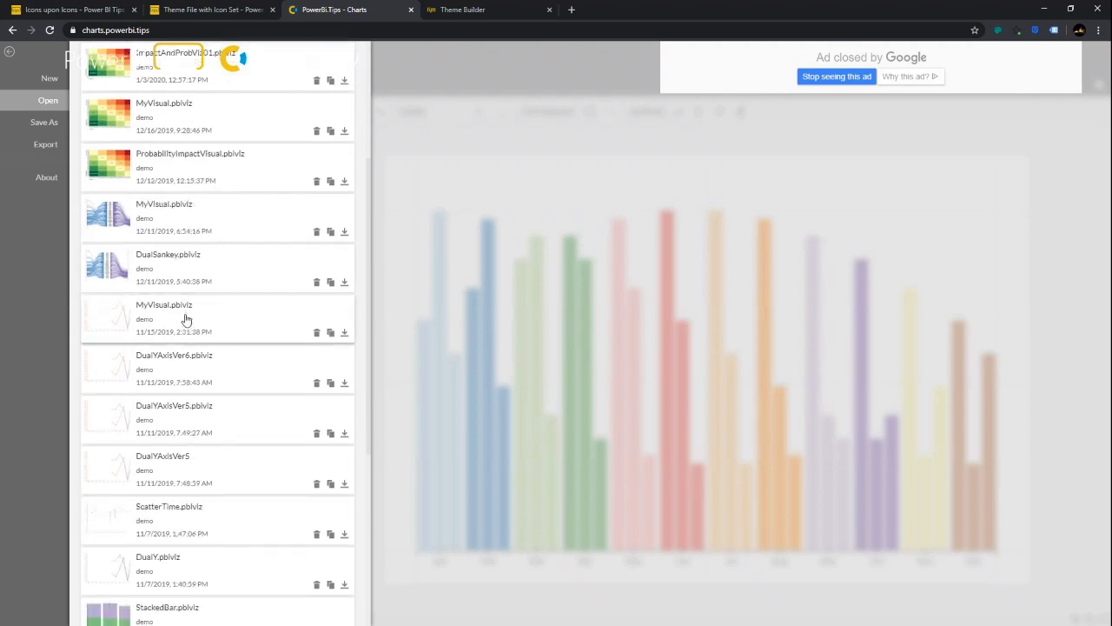
click(118, 328)
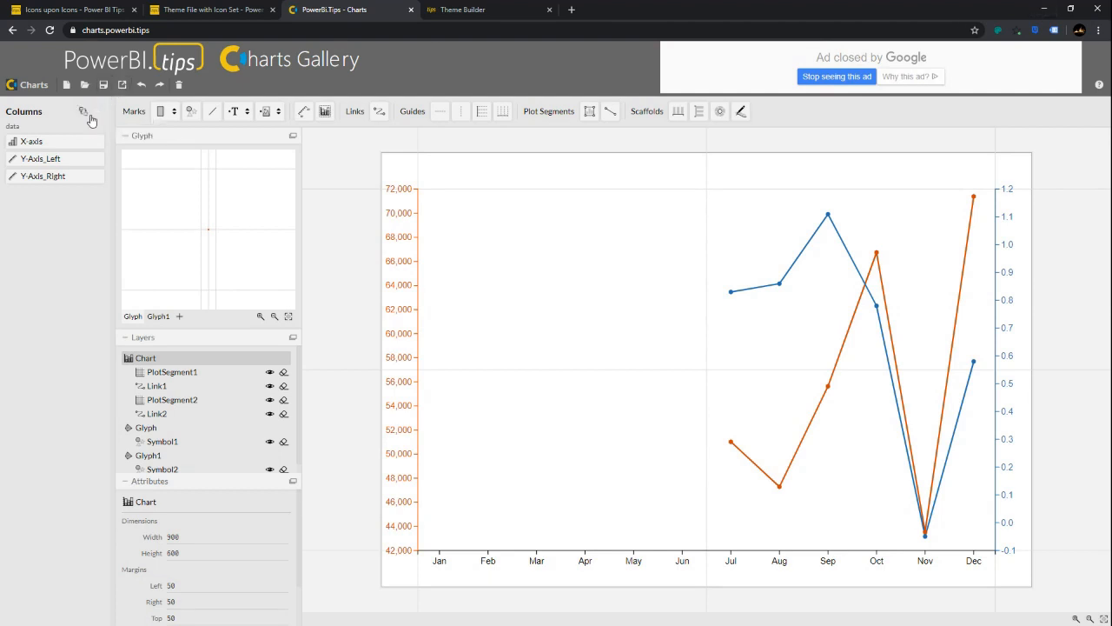
Reload the chart builder to get the default demo chart and dismiss the screen for starting a new chart.
click(67, 86)
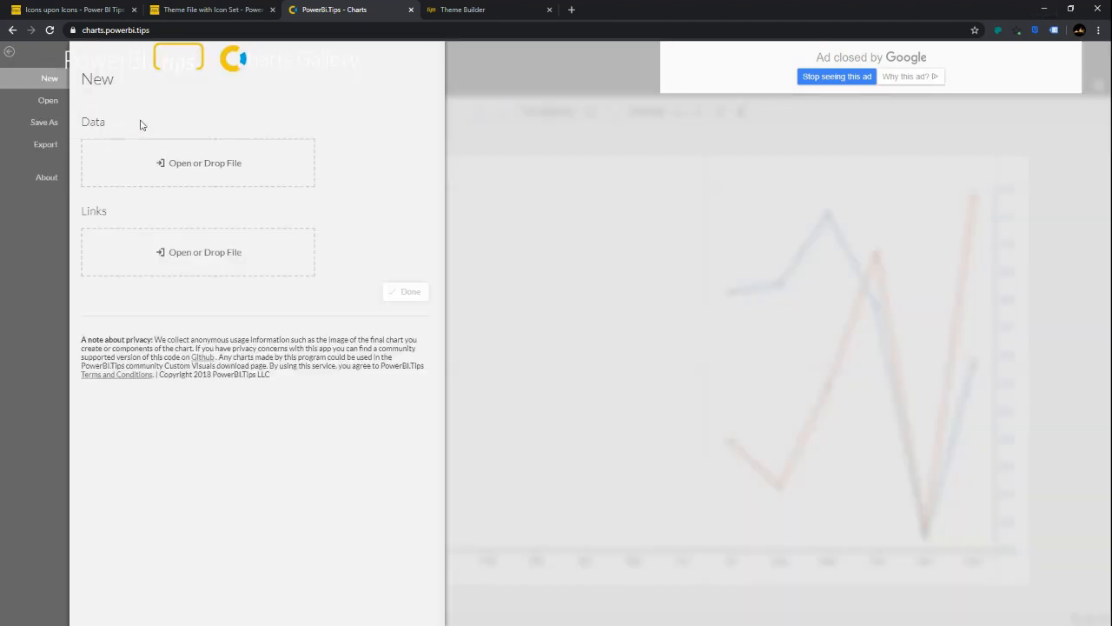
click(487, 124)
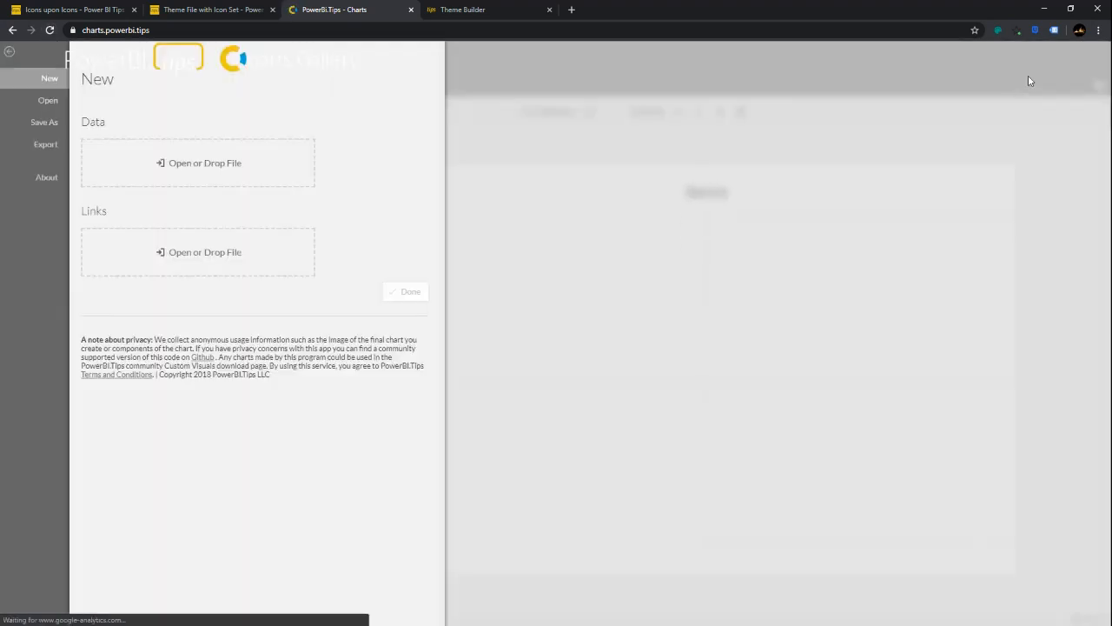
click(1076, 47)
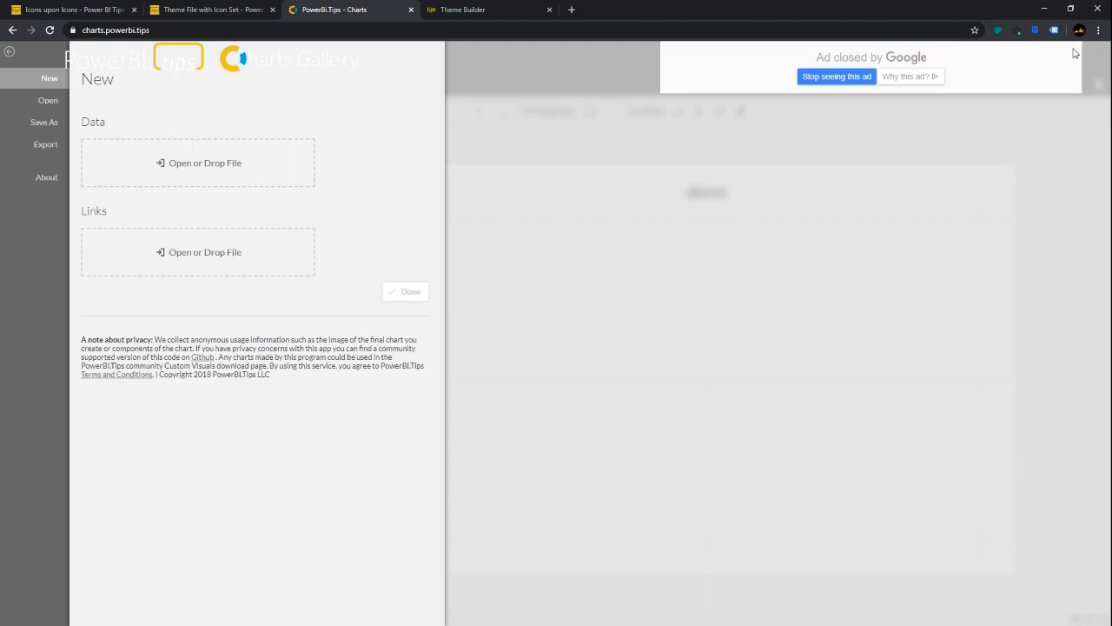
click(609, 69)
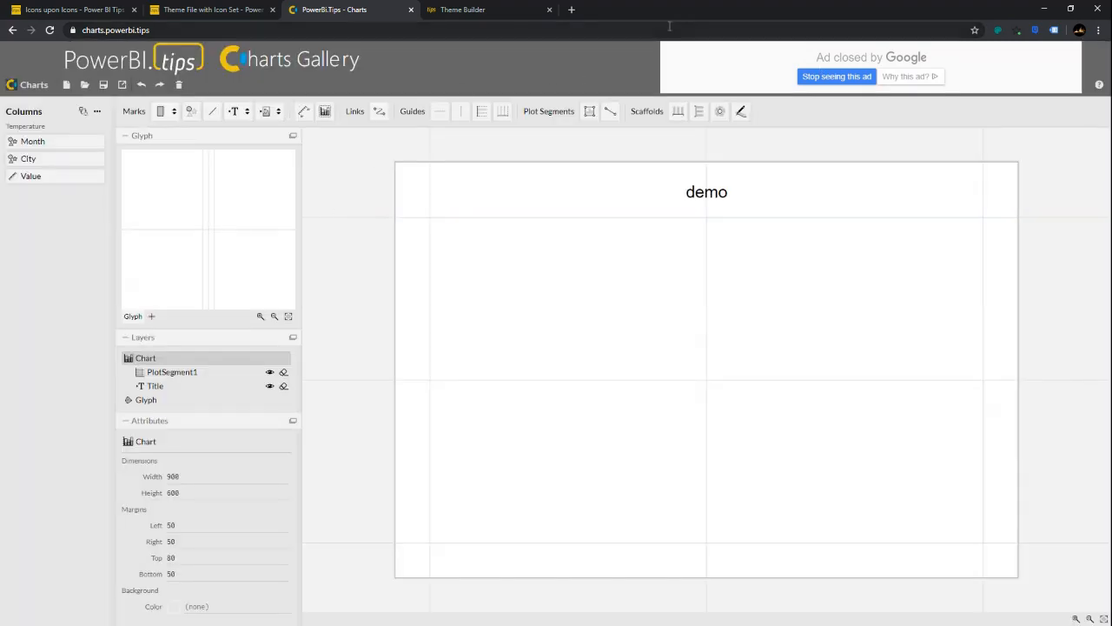
Switch to Power BI Desktop to examine the Text and Number table on page 3a, and return to the chart builder.
drag(670, 12, 687, 0)
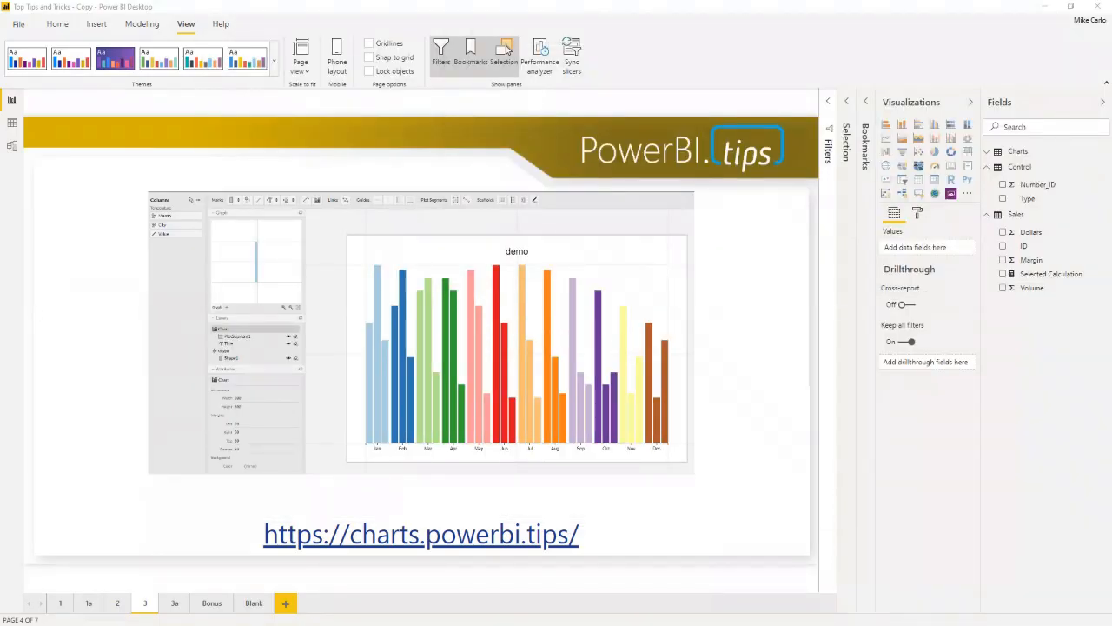
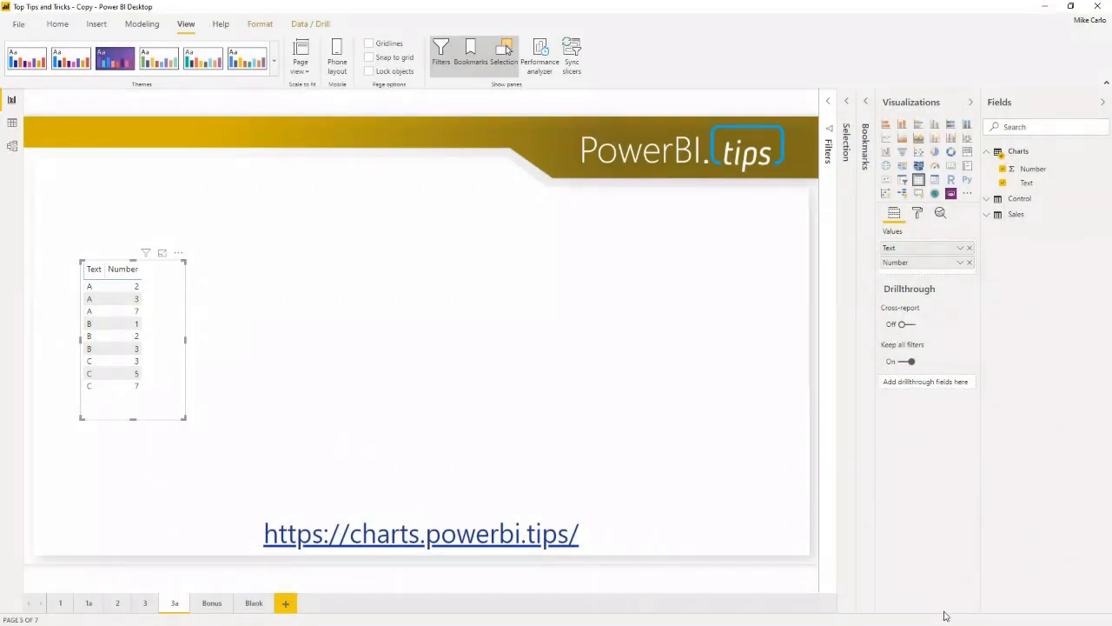
click(1045, 7)
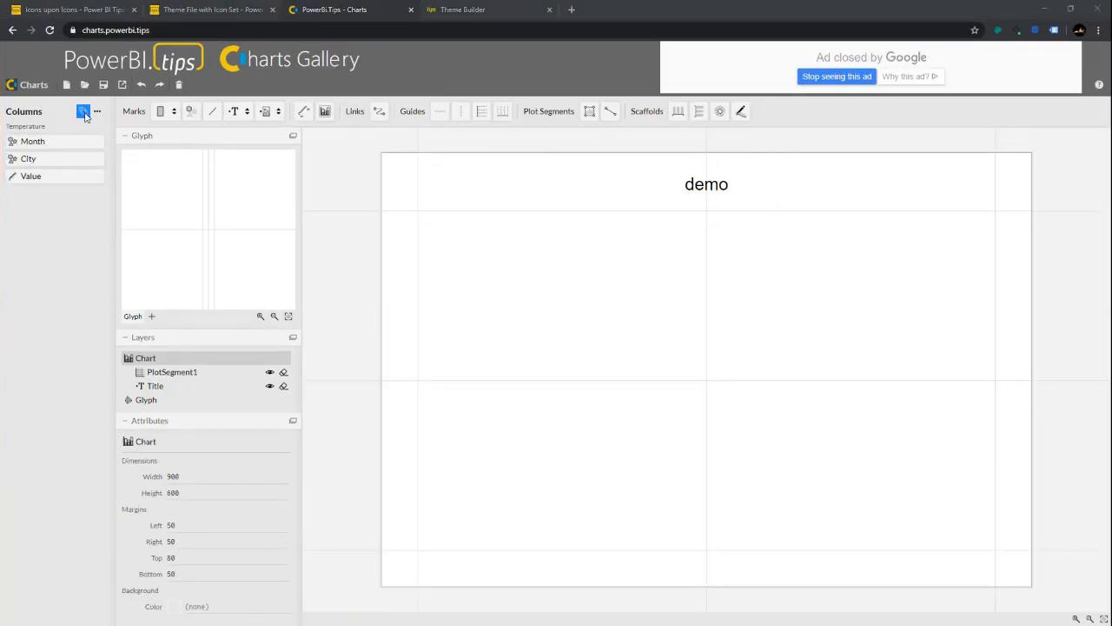
Replace the chart's Temperature dataset with data.csv from the Desktop folder.
click(141, 107)
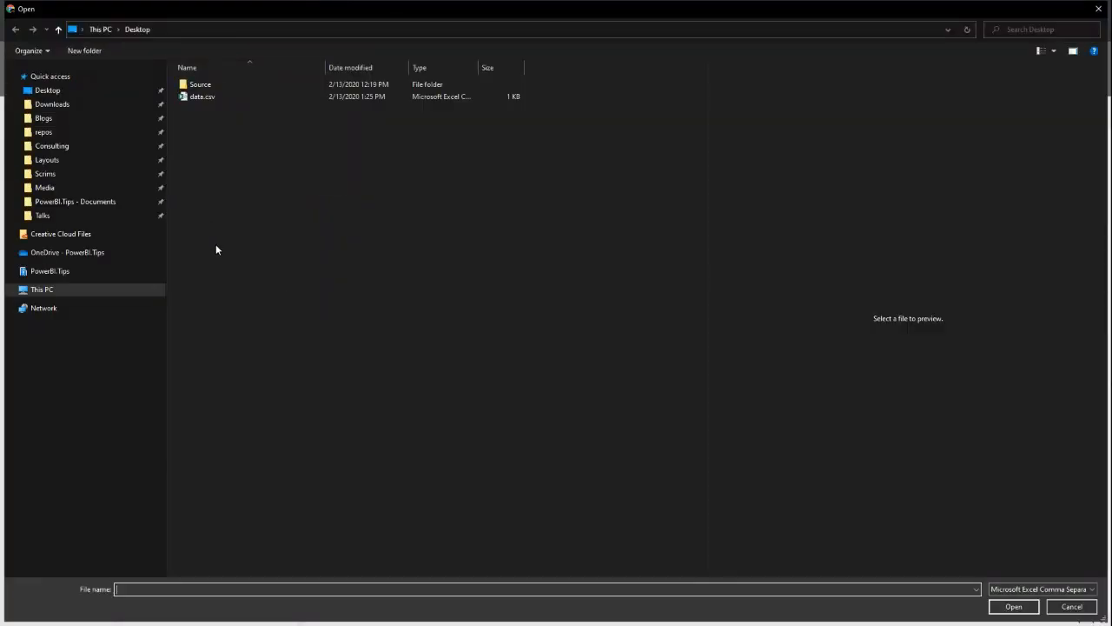
click(199, 102)
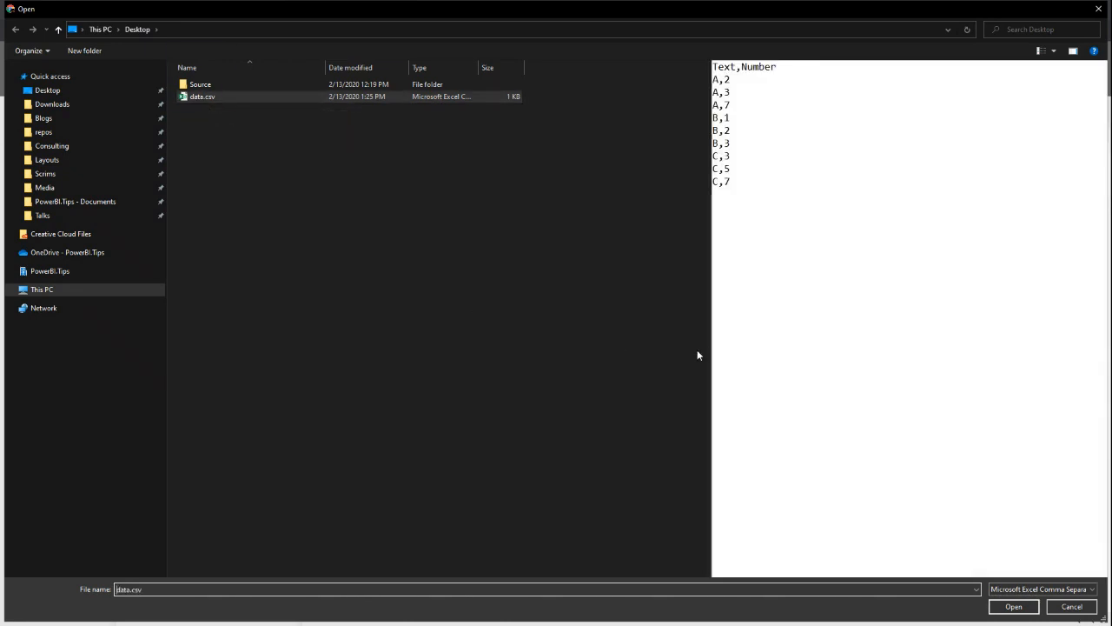
click(1021, 610)
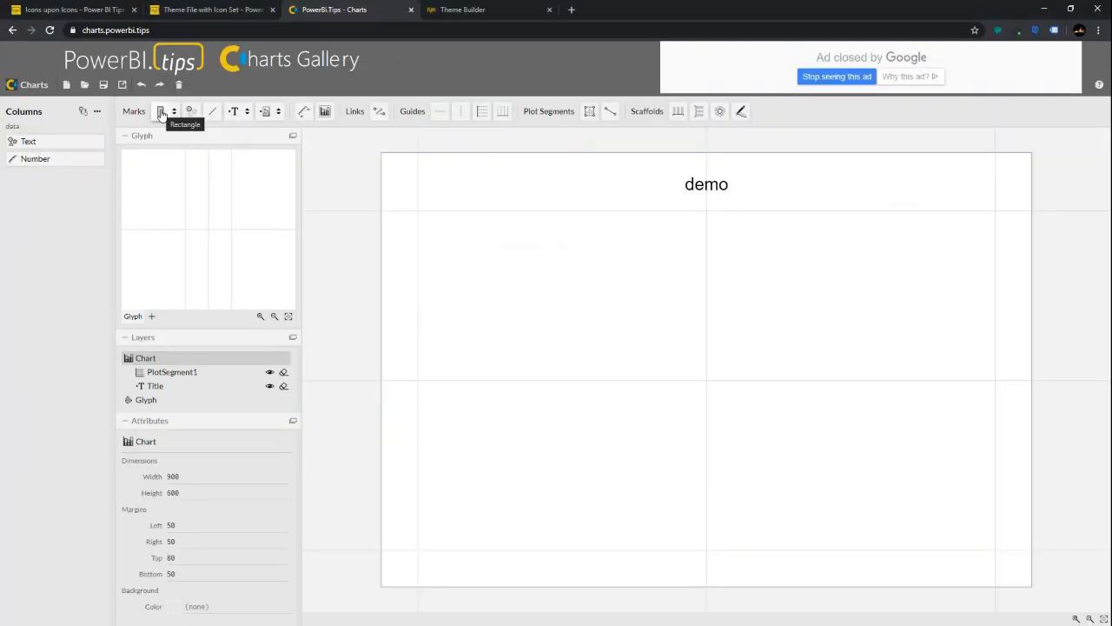
Fill the glyph with a rectangle mark and bind the Text column to the plot segment's X axis.
drag(165, 110, 211, 217)
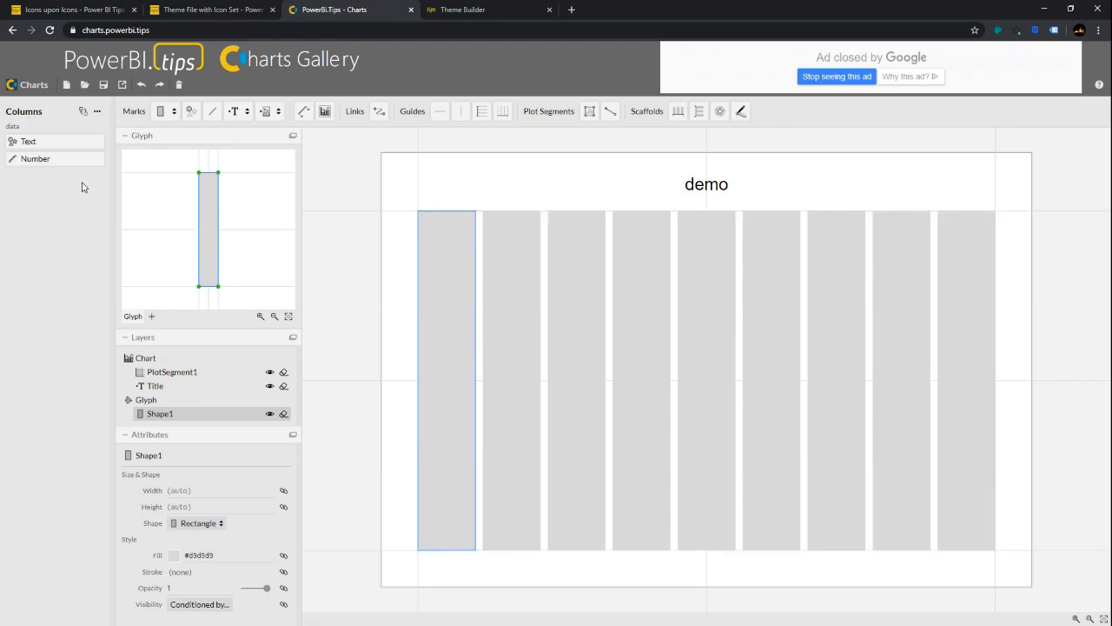
drag(38, 144, 717, 551)
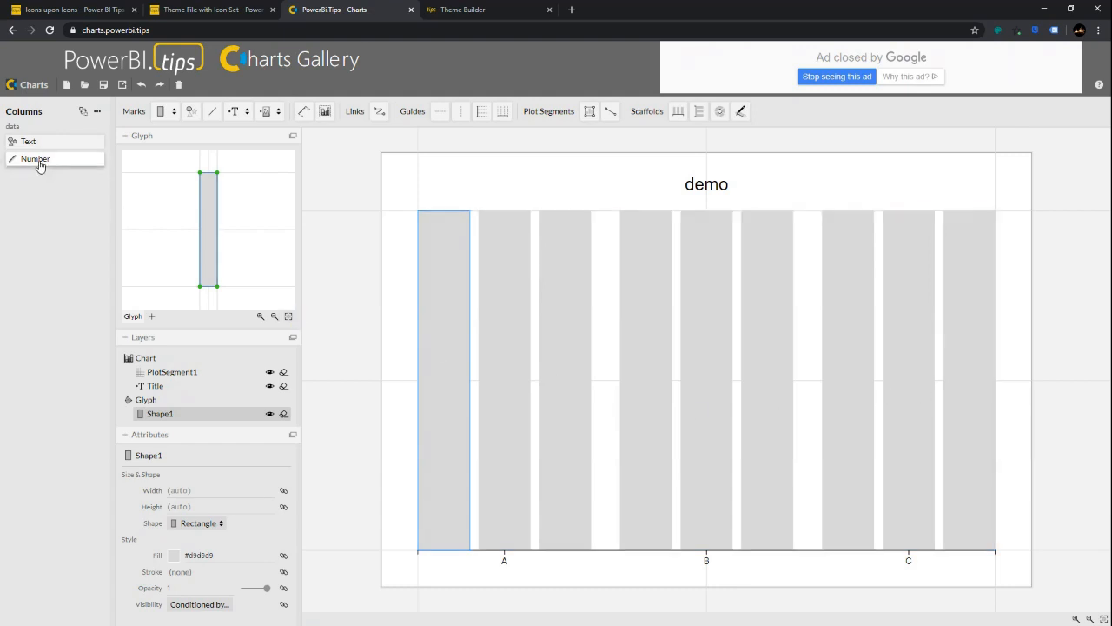
Bind the rectangle's height to the Number column and its fill to the Text column.
drag(39, 165, 193, 236)
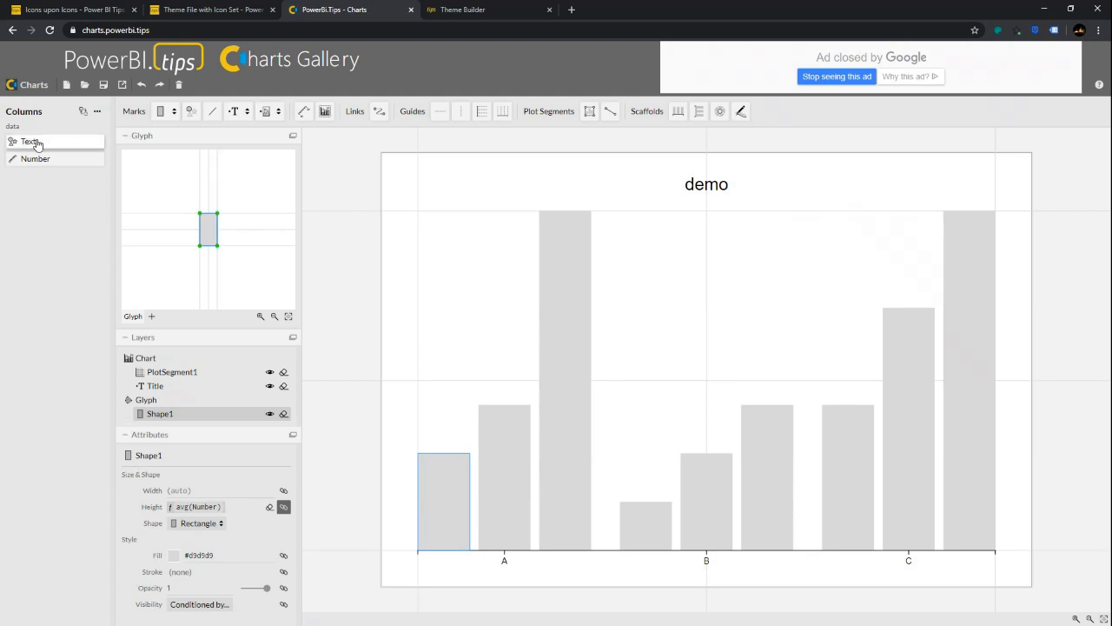
drag(35, 143, 204, 560)
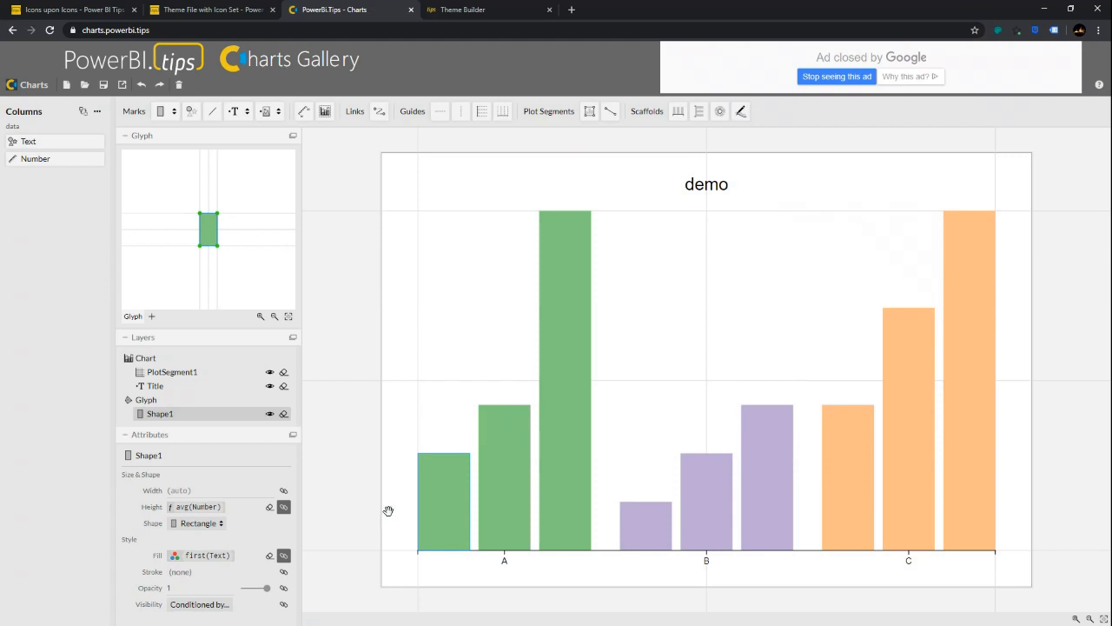
Add a legend for the rectangle's fill colours by Text, and reopen the fill's colour mapping.
click(283, 556)
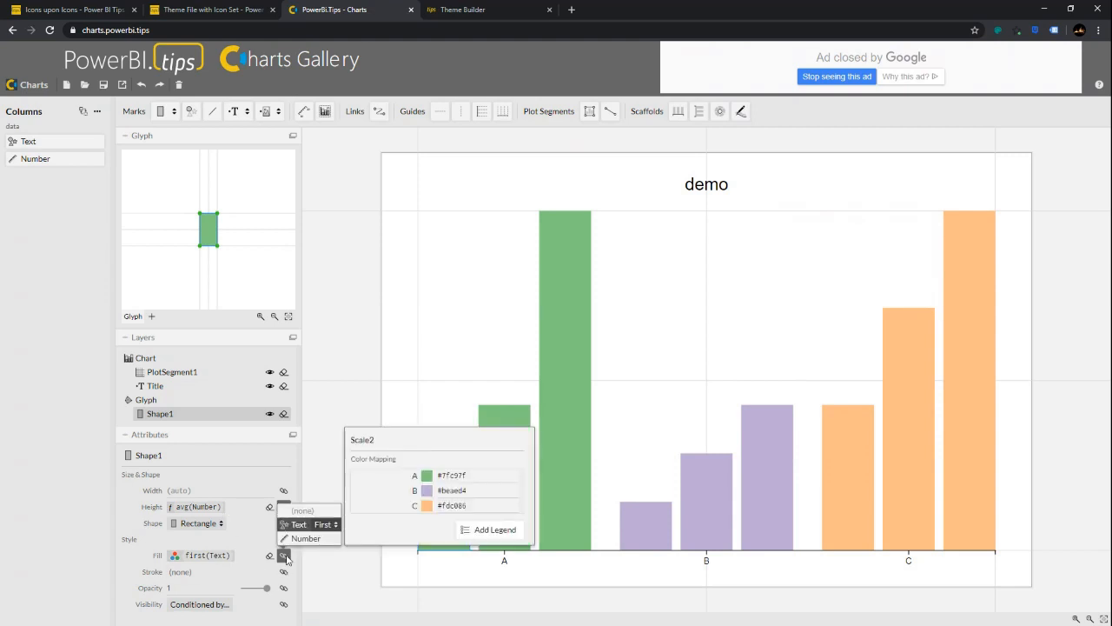
click(486, 534)
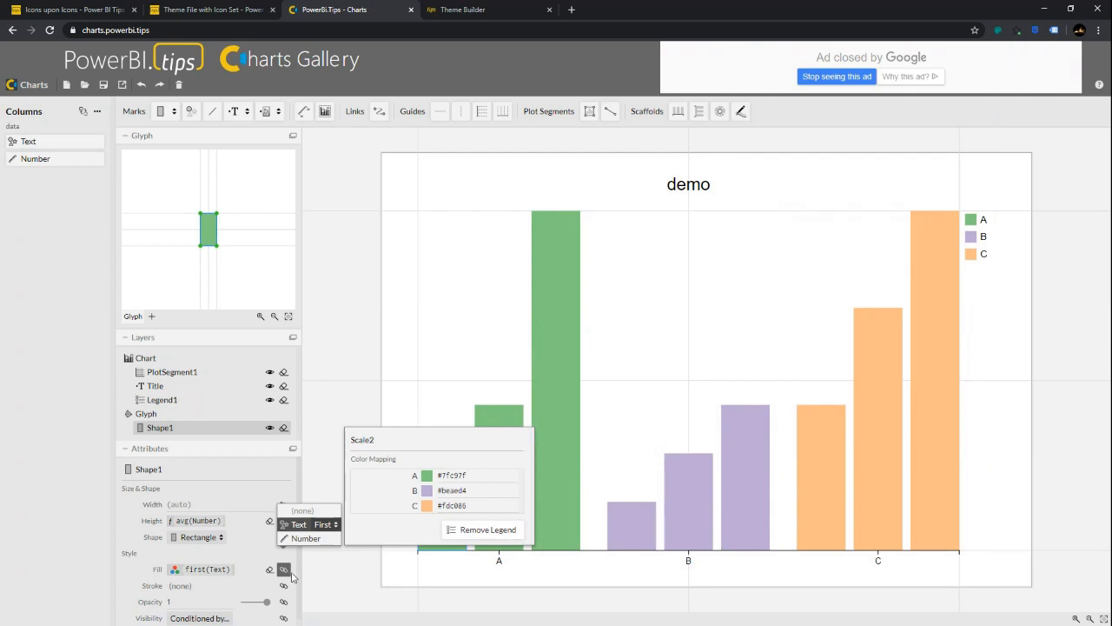
click(311, 573)
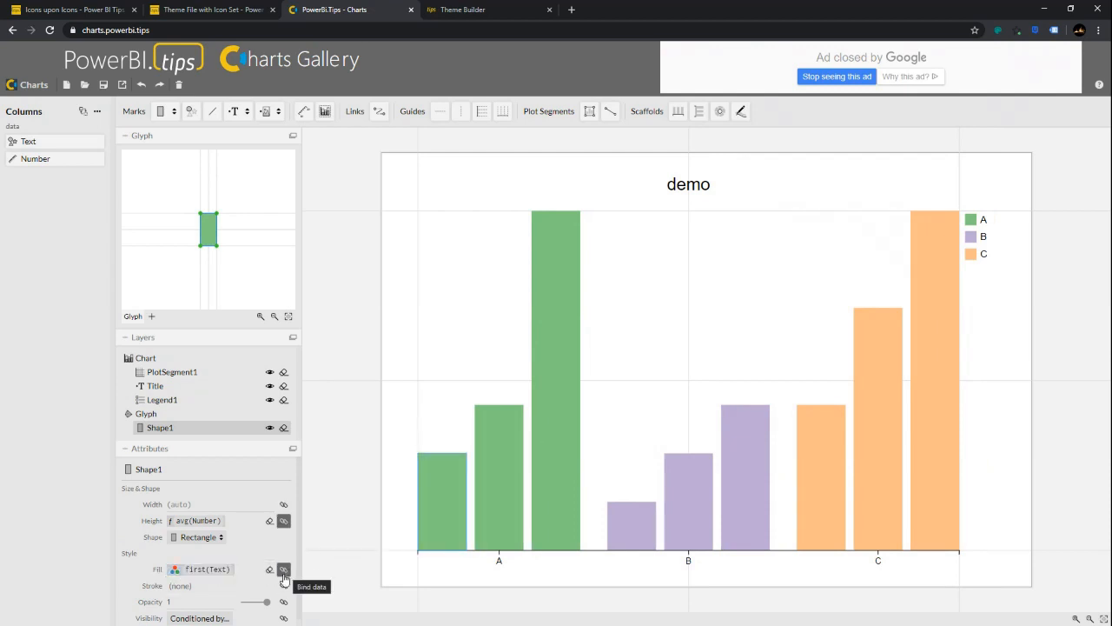
click(284, 573)
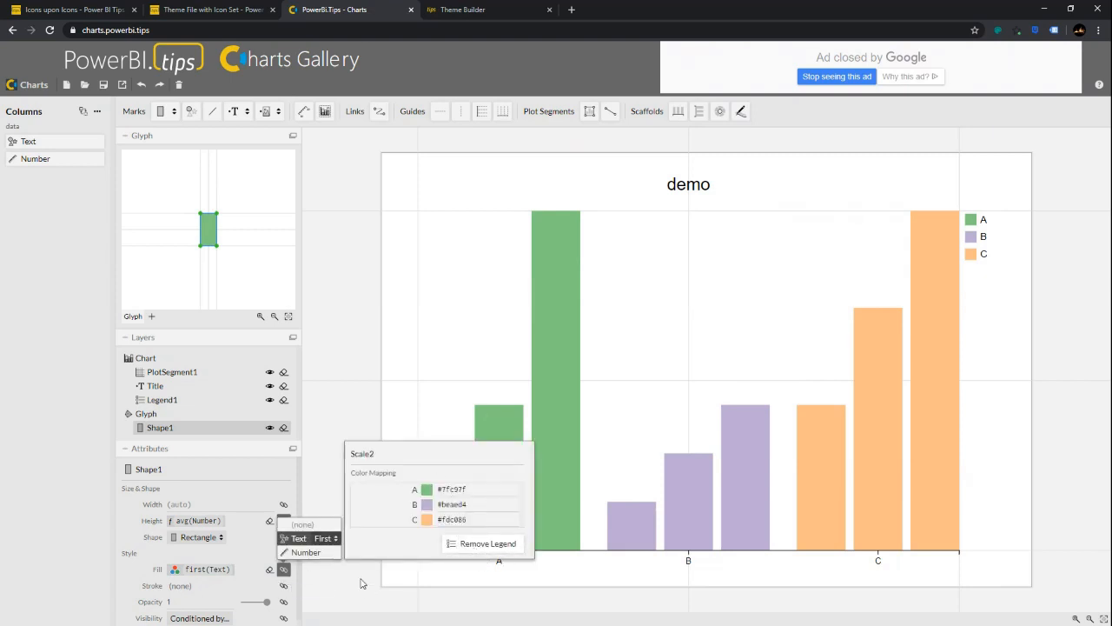
Browse the Power BI, Material and ColorBrewer palettes available for category A in the fill's colour mapping.
click(332, 581)
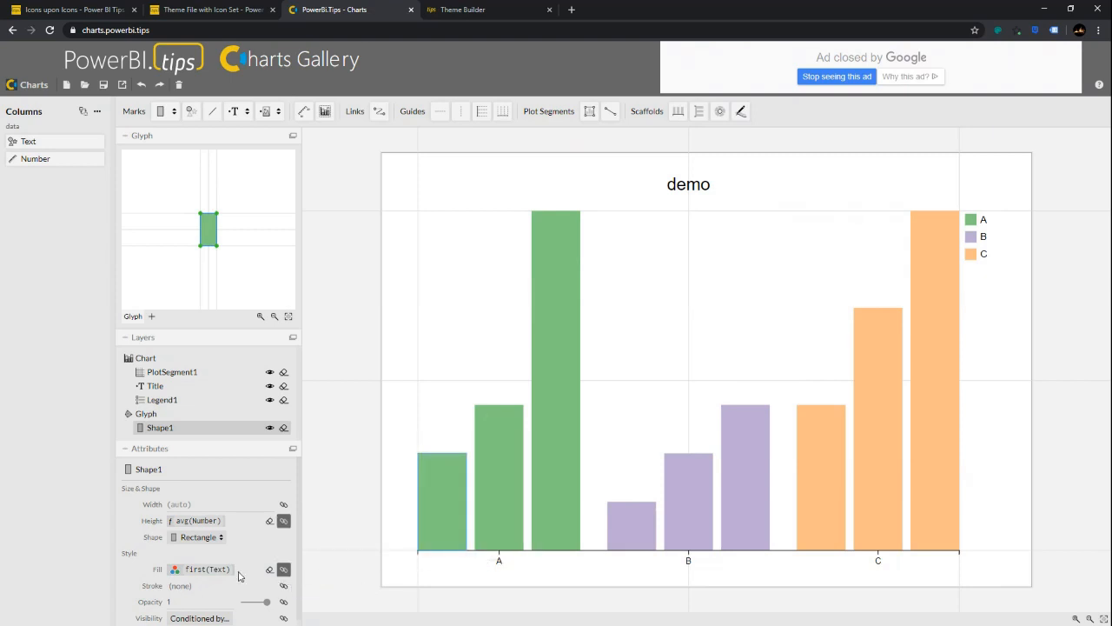
click(282, 571)
click(425, 489)
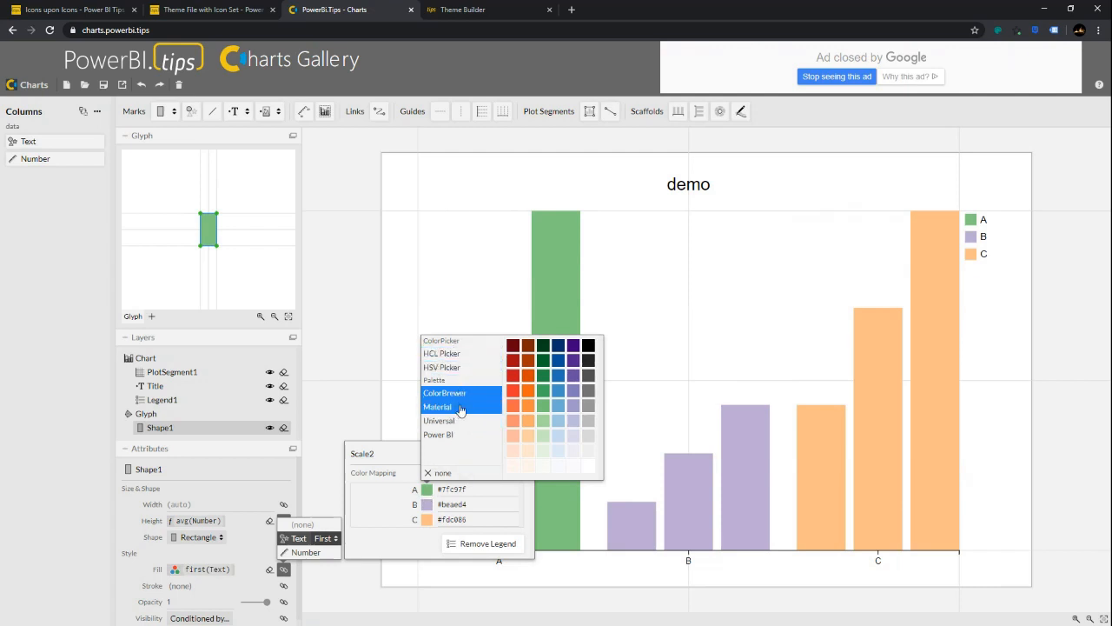
click(453, 437)
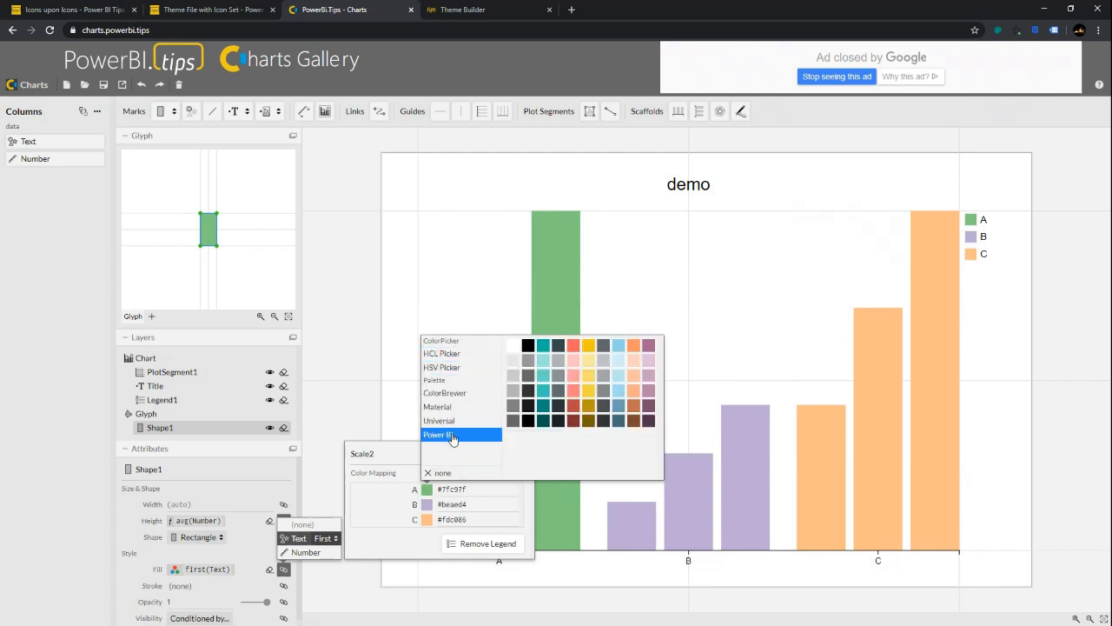
click(446, 408)
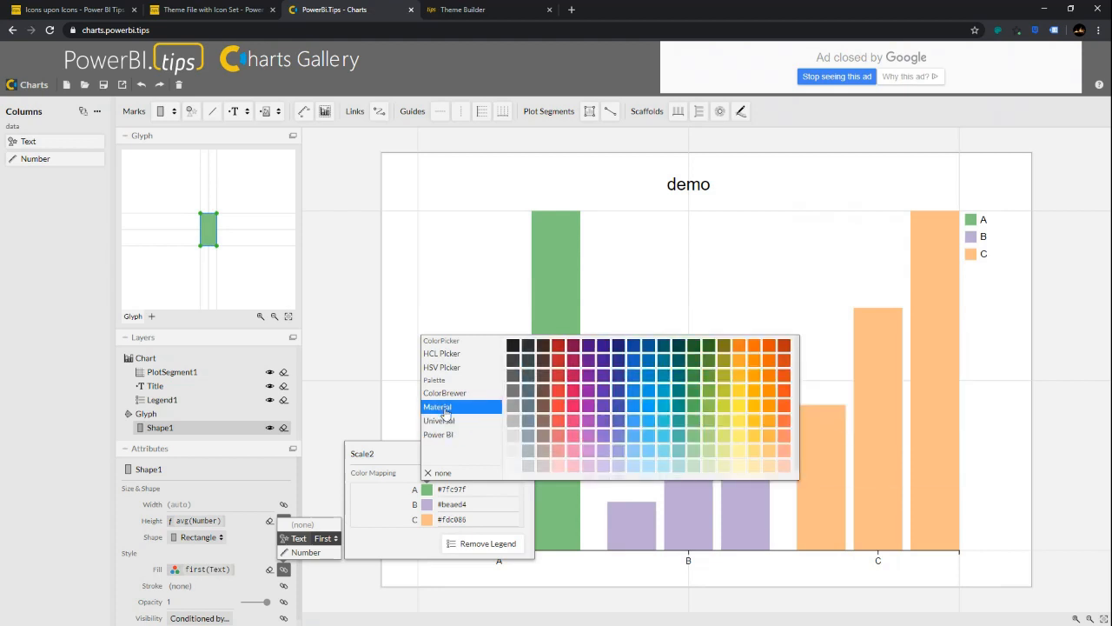
click(449, 398)
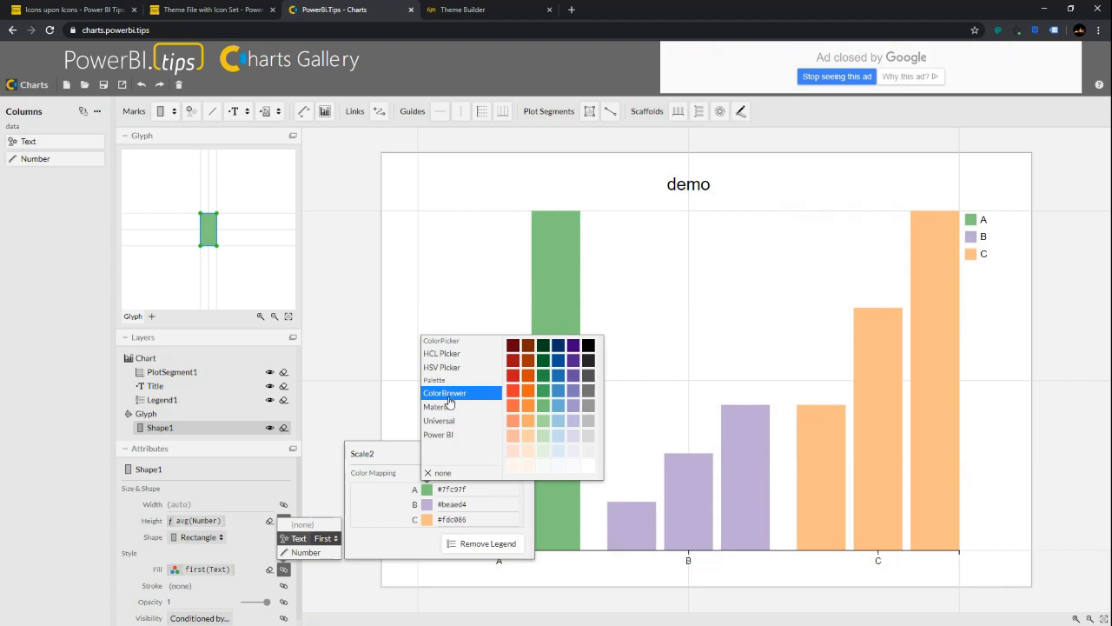
click(351, 406)
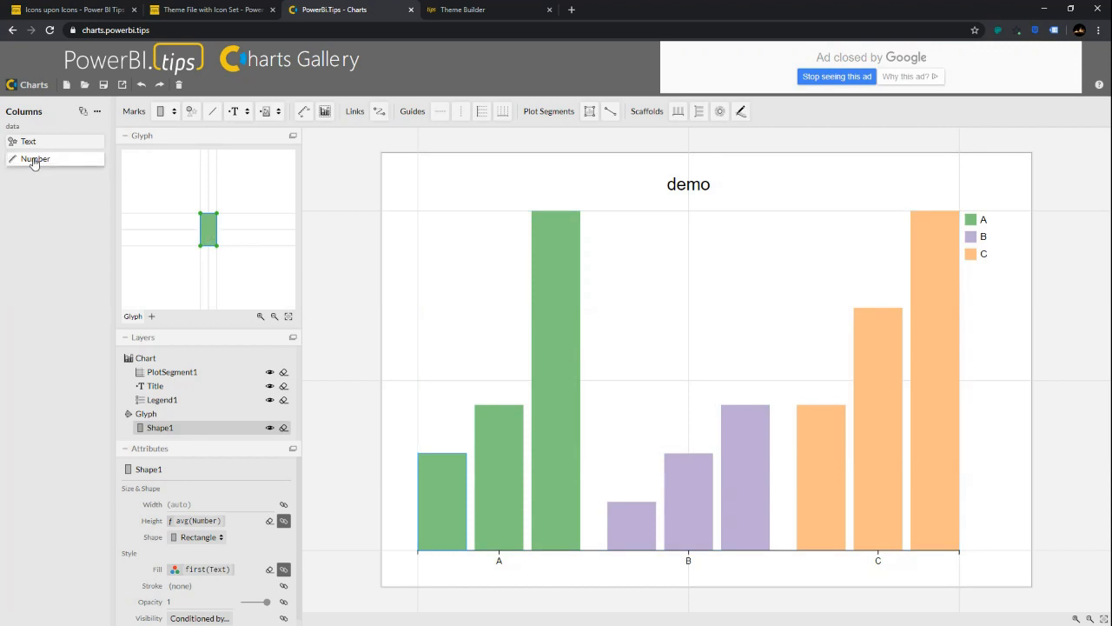
Bind the rectangle's opacity to the Number column, aggregated by Median.
drag(33, 164, 207, 605)
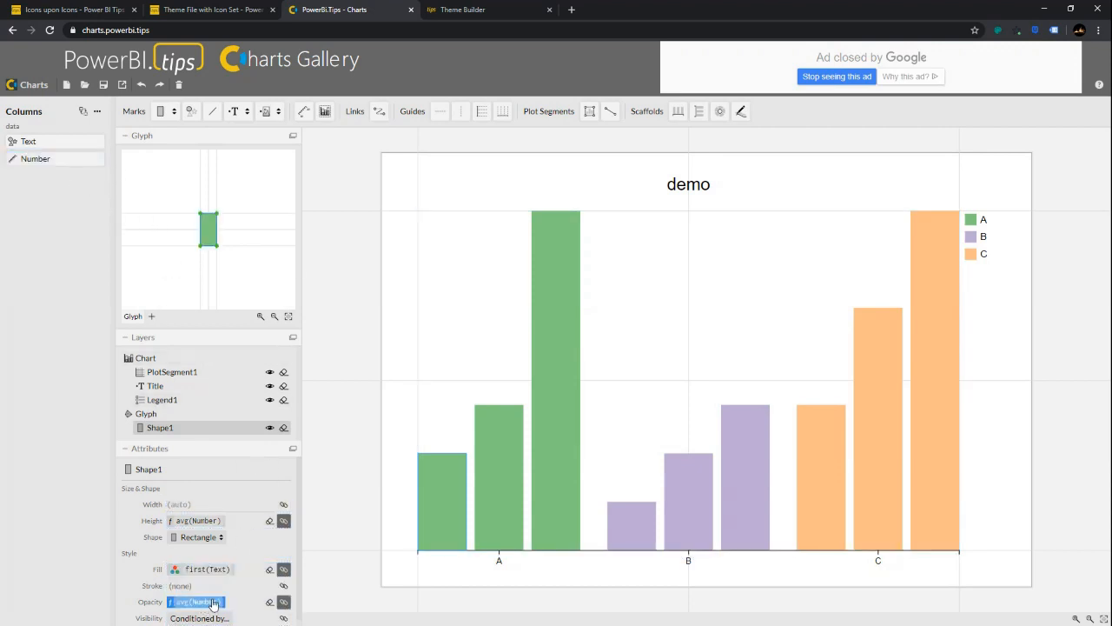
click(218, 606)
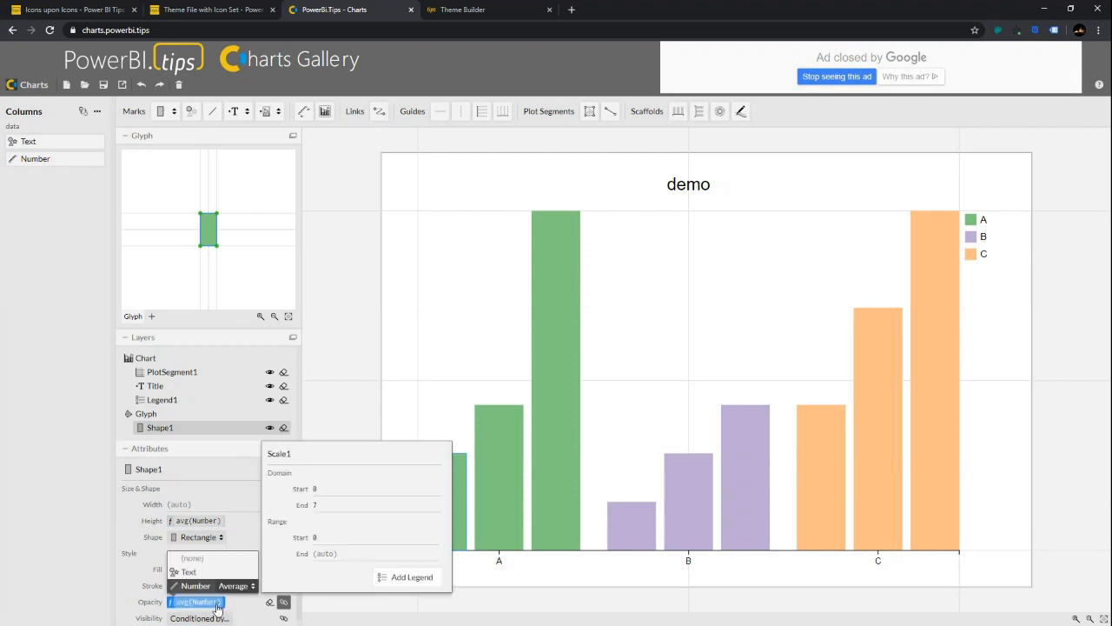
click(235, 585)
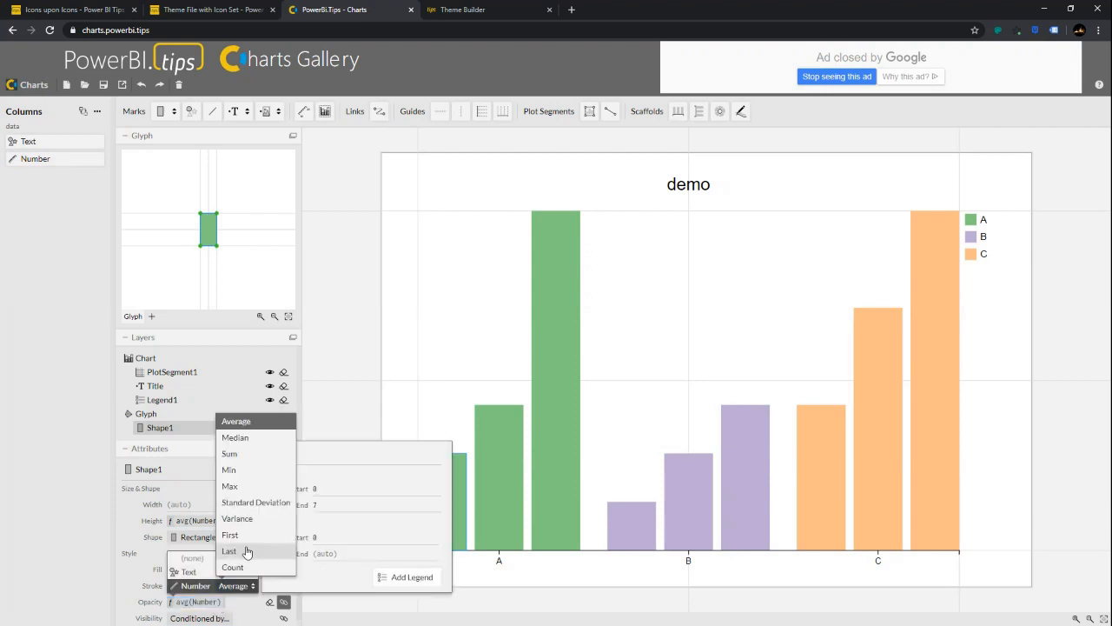
click(248, 438)
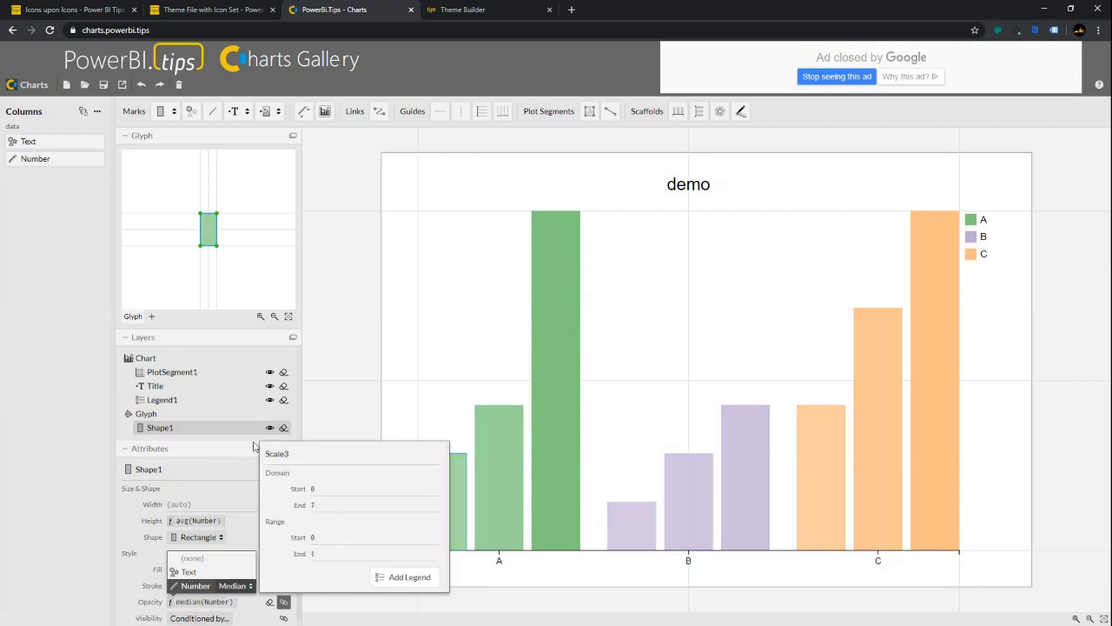
click(337, 417)
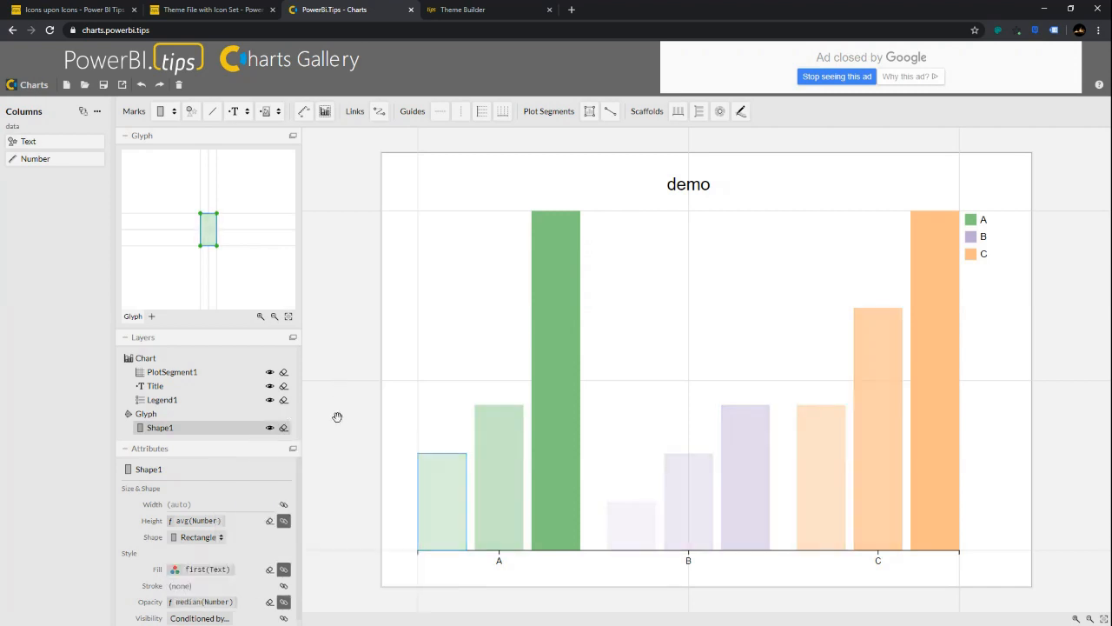
click(336, 603)
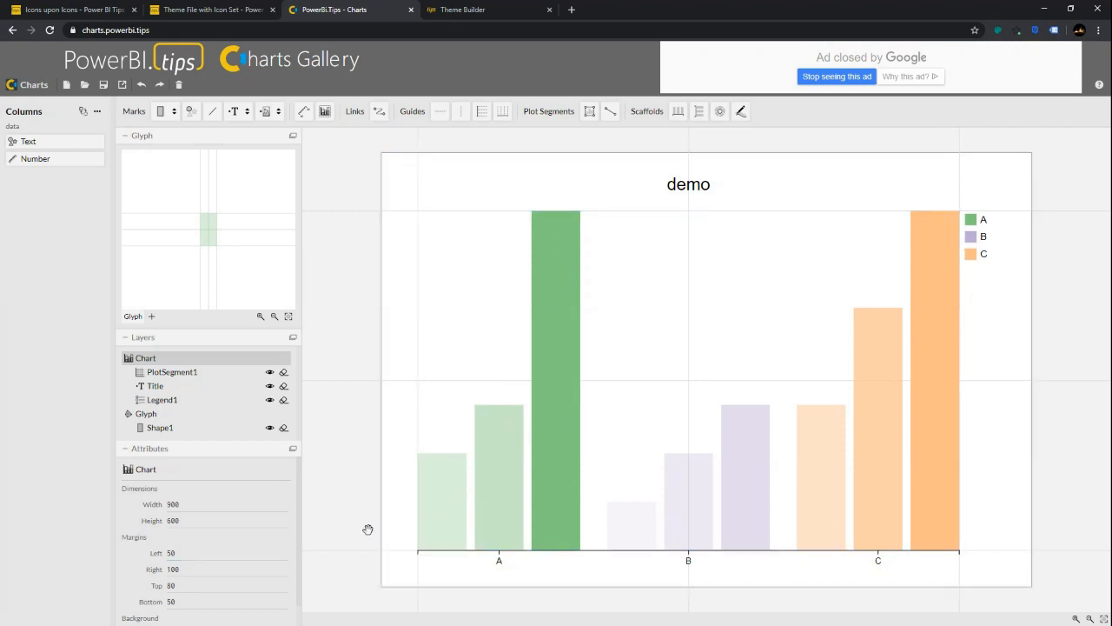
Export the chart as a Power BI custom visual named MyVisual, keeping the default data slots, scales and properties.
scroll(596, 470, down, 2)
scroll(596, 470, up, 1)
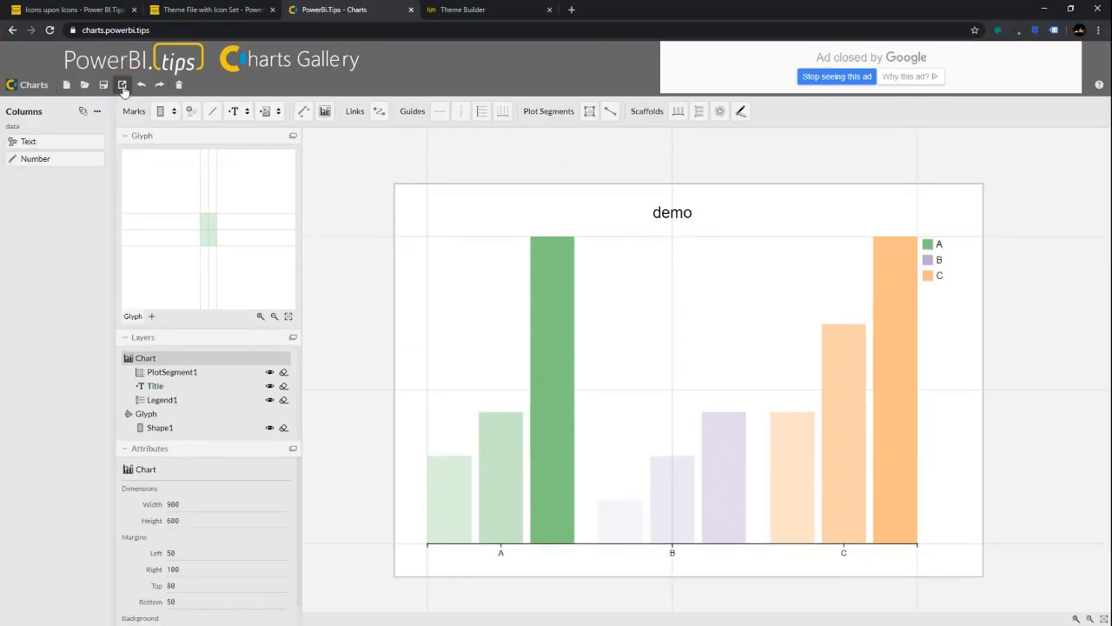
click(130, 83)
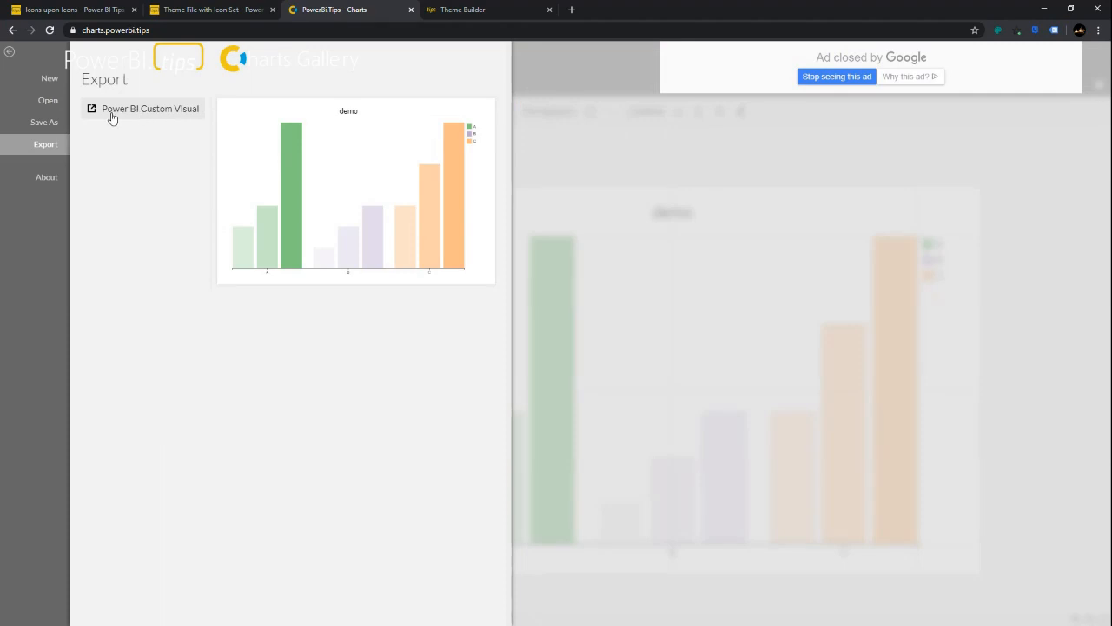
click(176, 118)
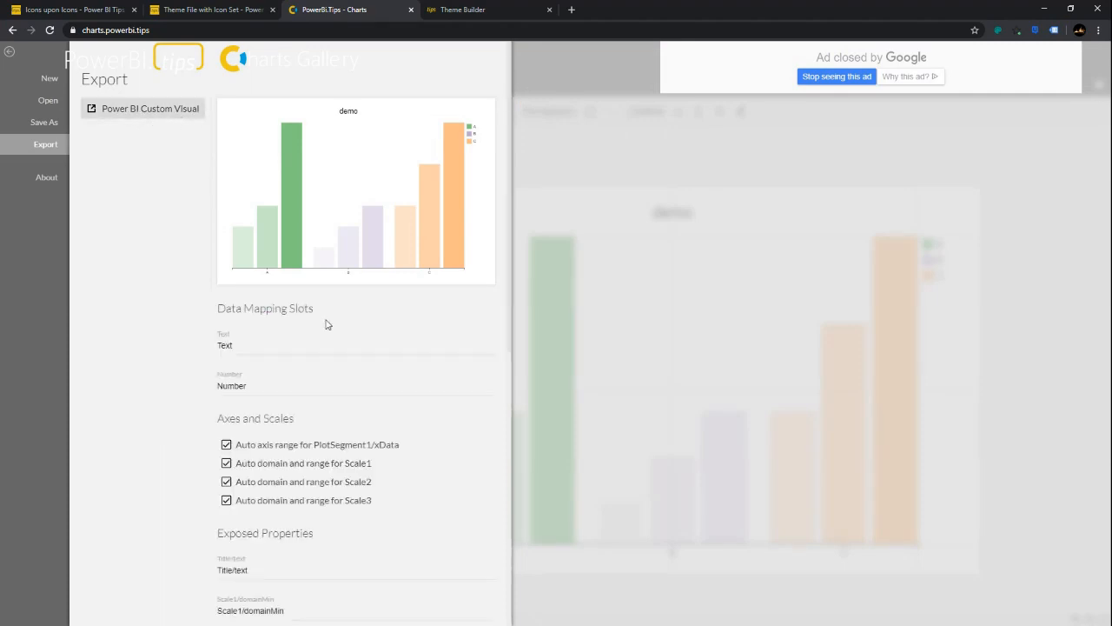
scroll(269, 318, down, 6)
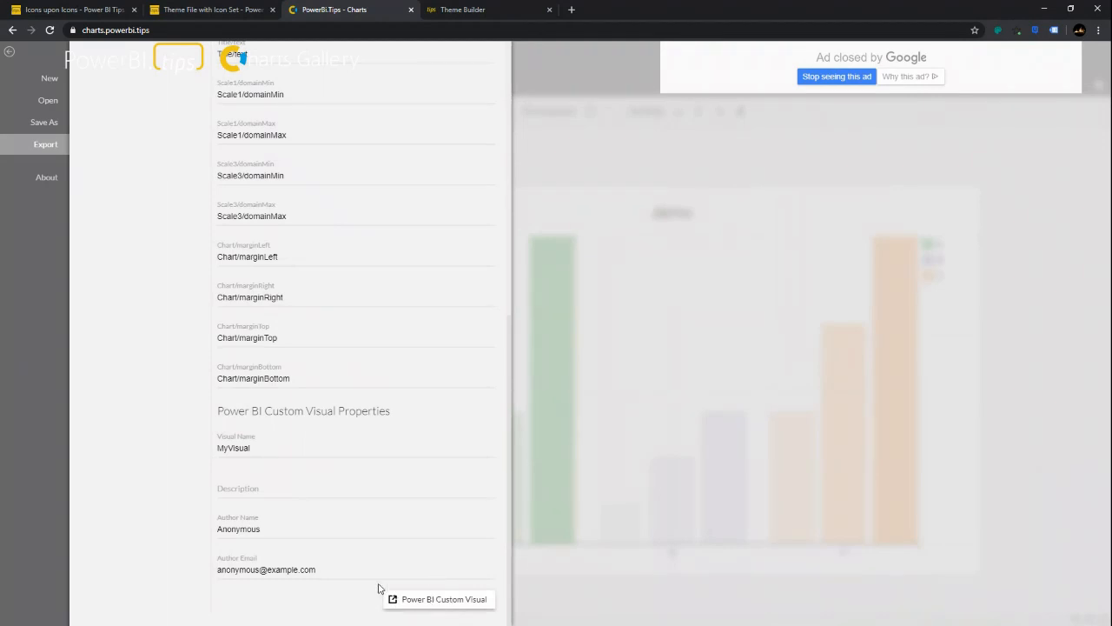
click(435, 605)
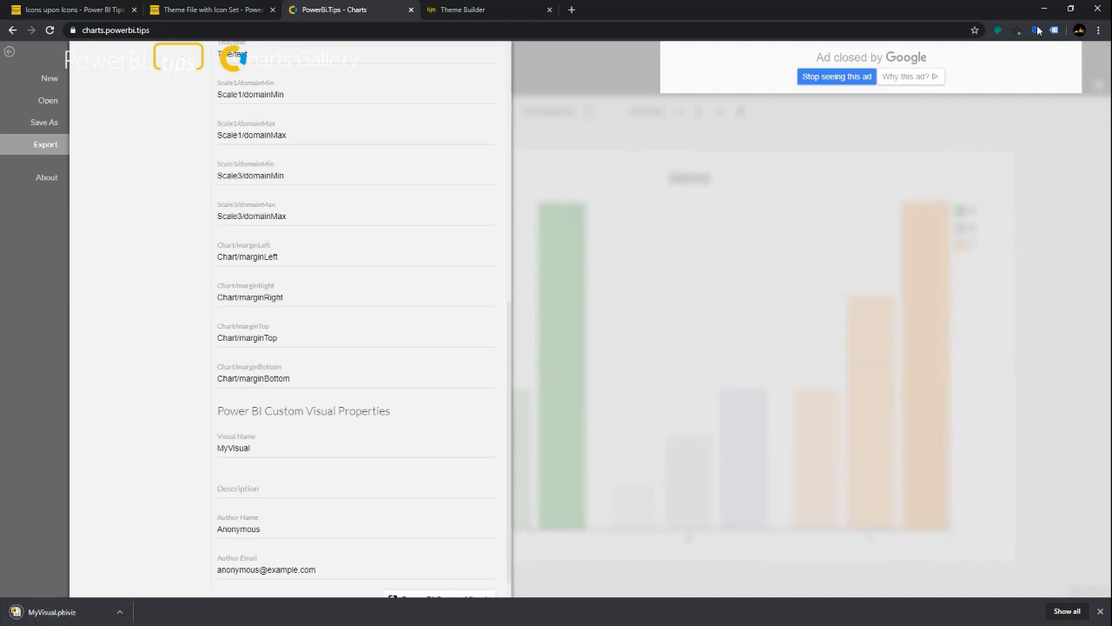
Minimise the browser and move MyVisual.pbiviz on the desktop to a free spot near the other report files.
click(1044, 9)
drag(21, 76, 138, 254)
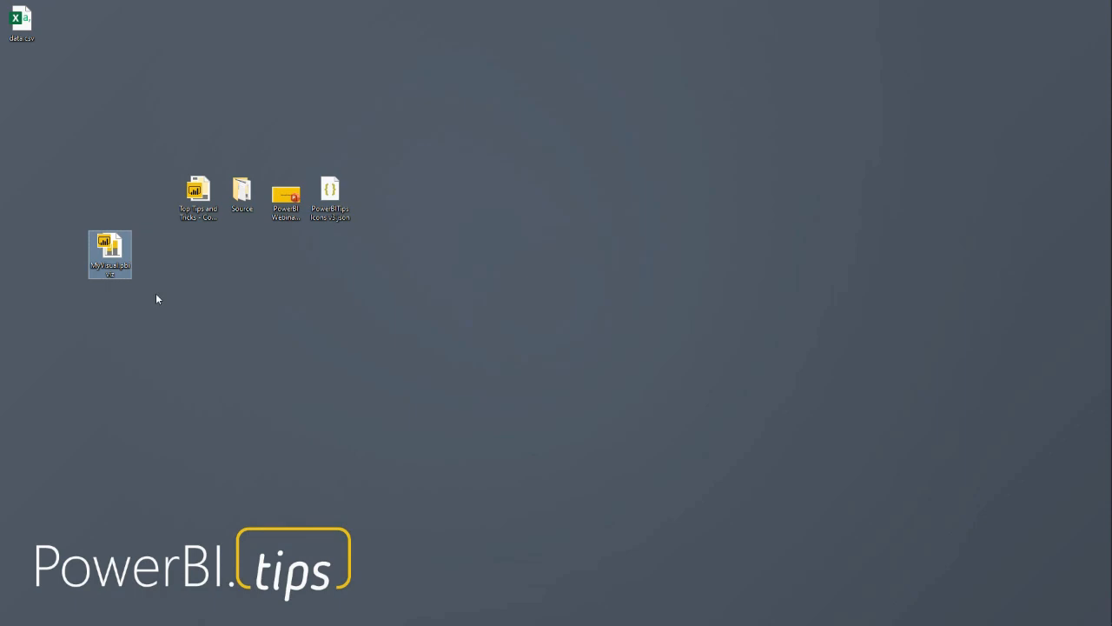
click(209, 310)
mouse_move(1111, 245)
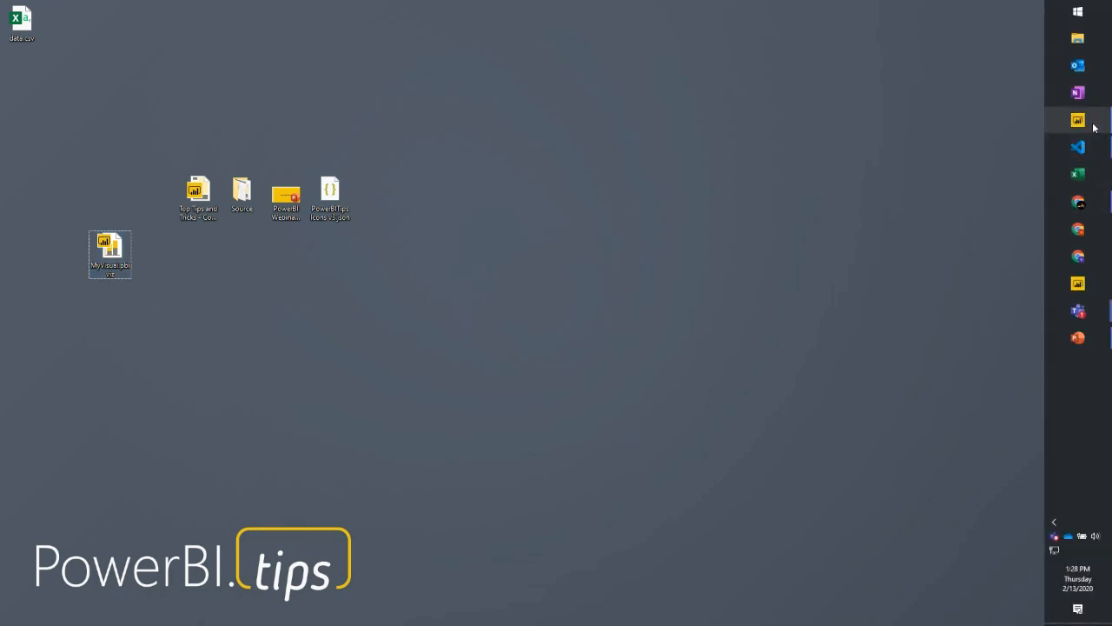
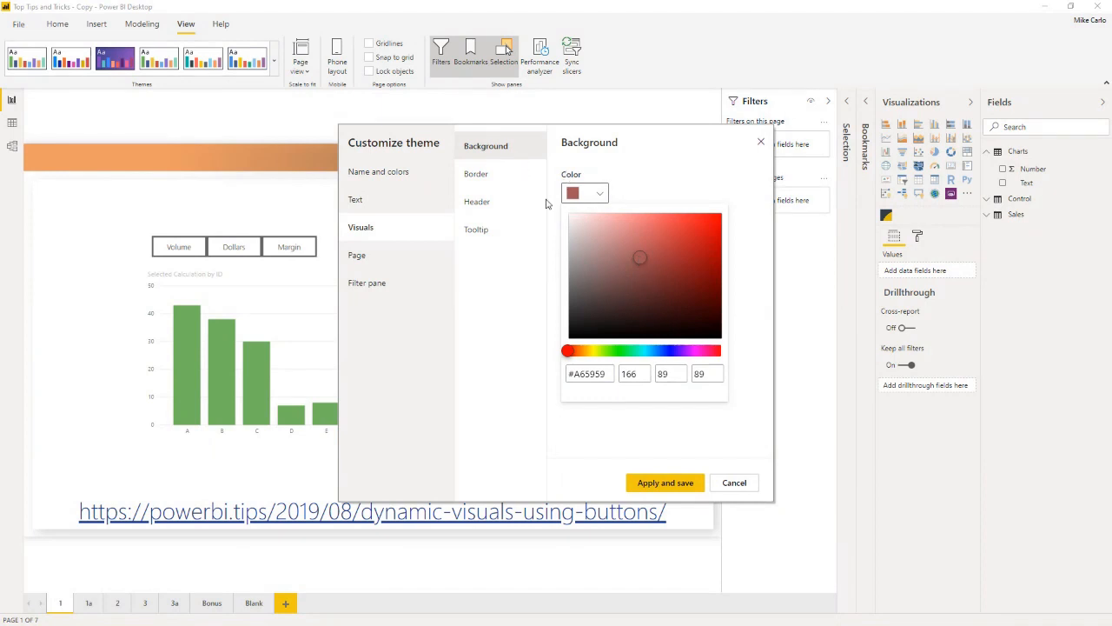
Set the theme's background colour for visuals to light grey #C8C8C8, then apply and save the theme.
drag(640, 256, 570, 240)
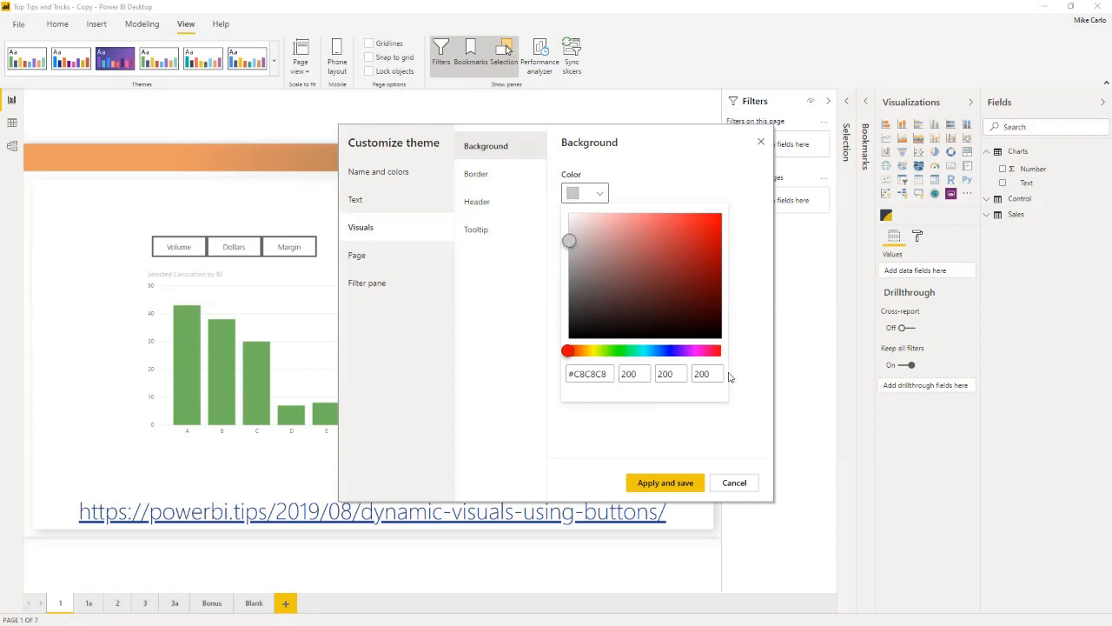
click(750, 350)
click(677, 483)
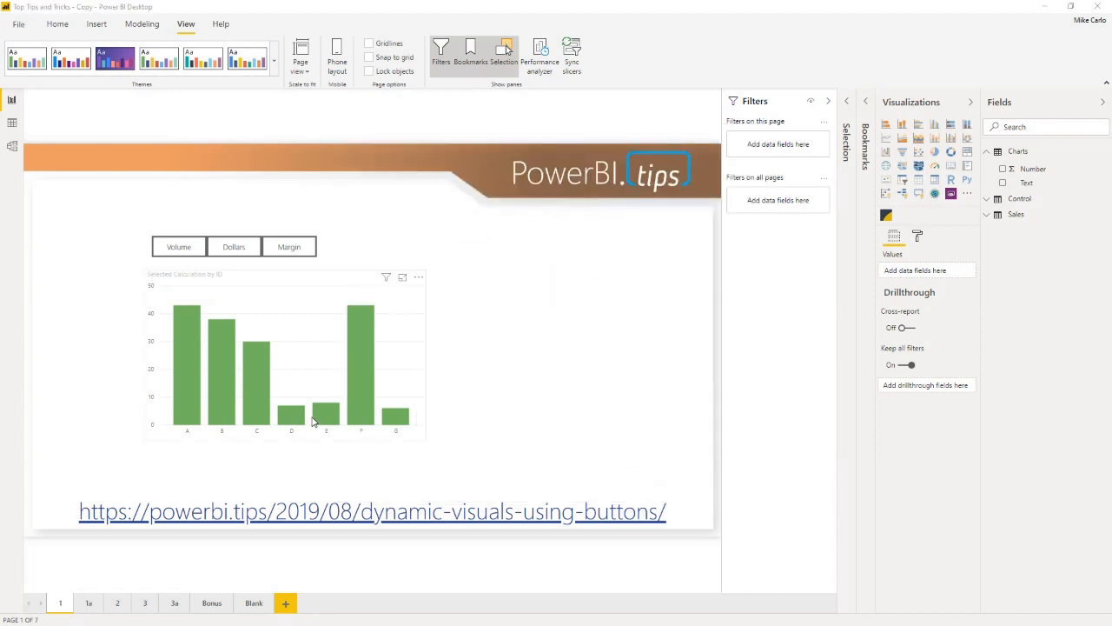
mouse_move(321, 415)
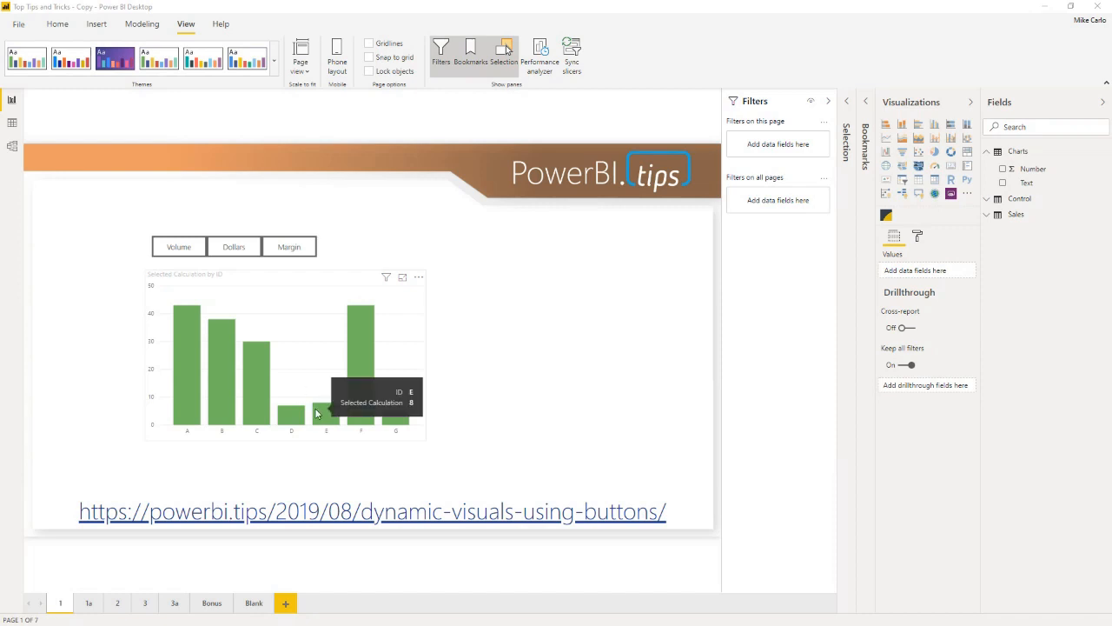
Review the theme options and the column chart's format settings, including its X axis colour, text size, font and padding.
click(273, 61)
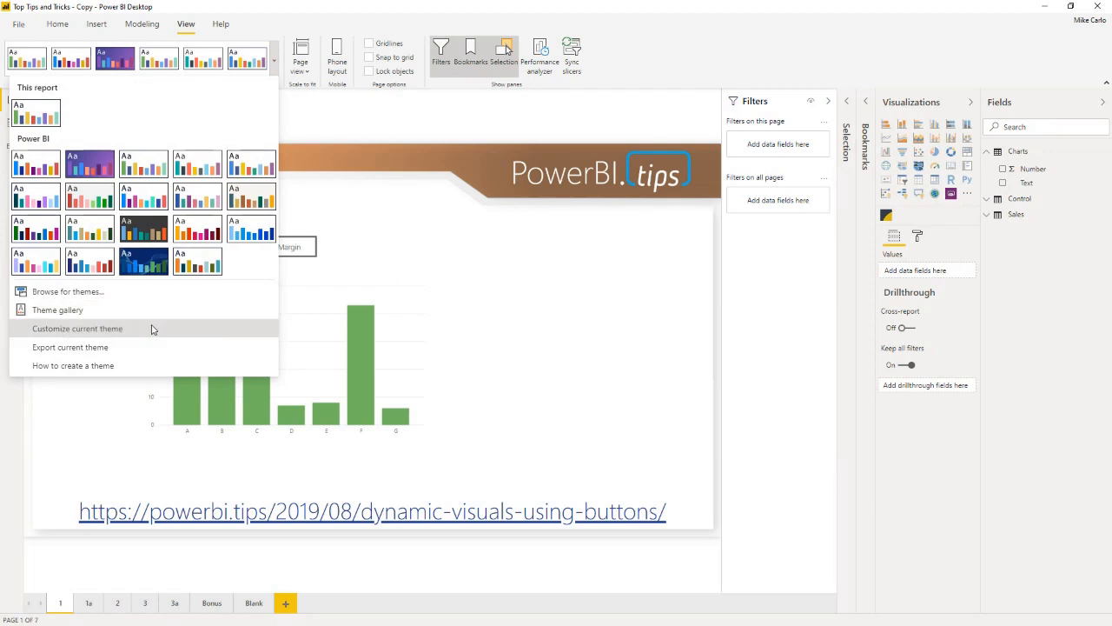
click(474, 316)
click(434, 343)
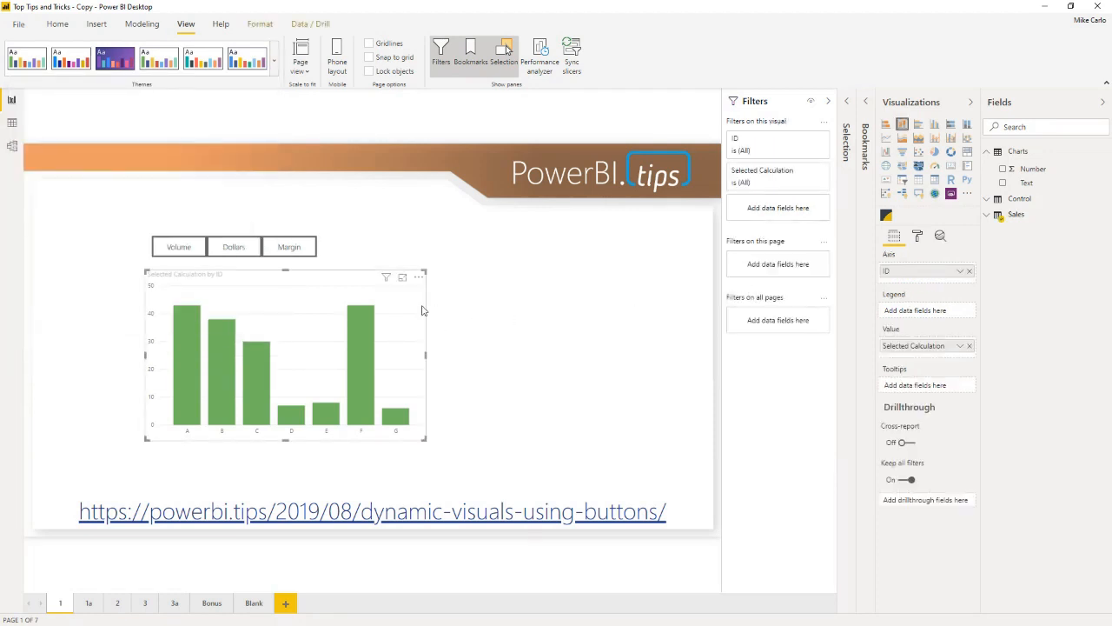
click(920, 236)
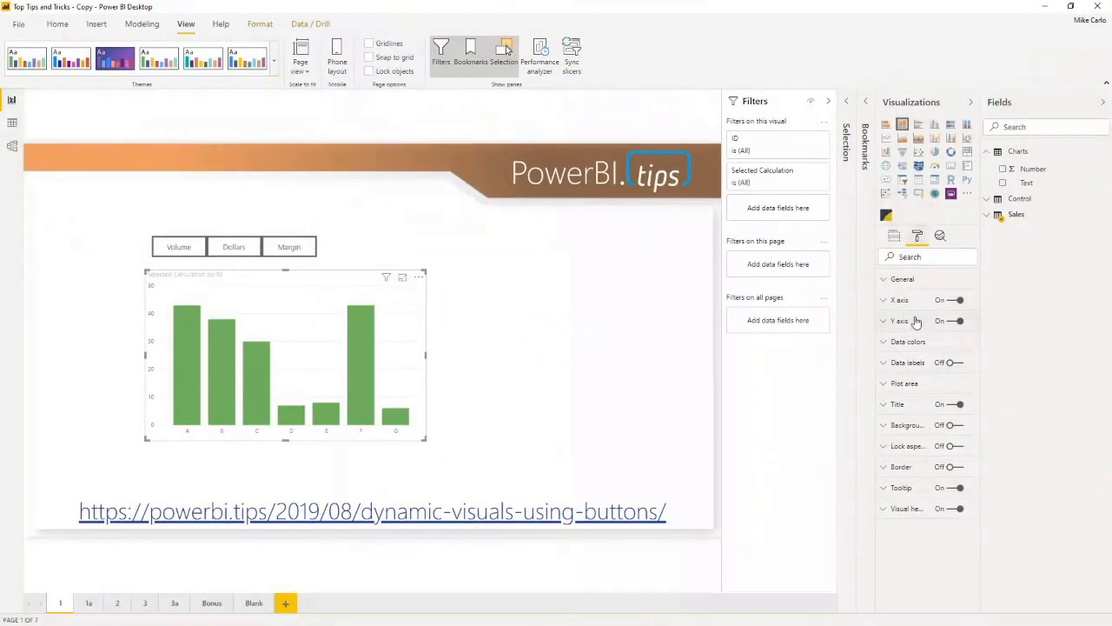
click(690, 187)
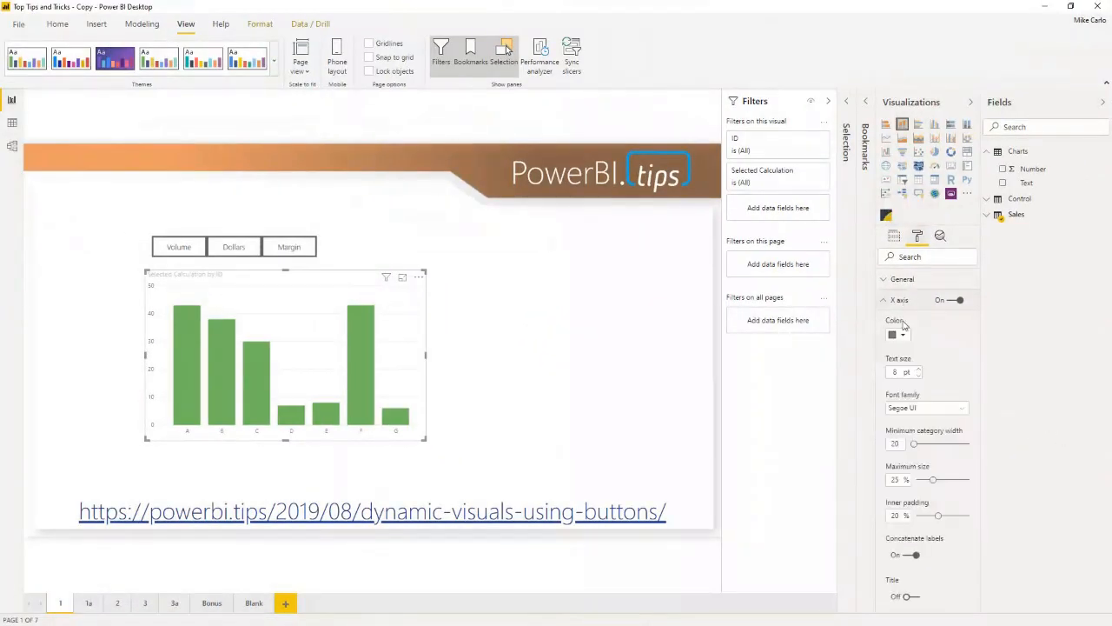
scroll(928, 435, down, 3)
scroll(930, 437, up, 2)
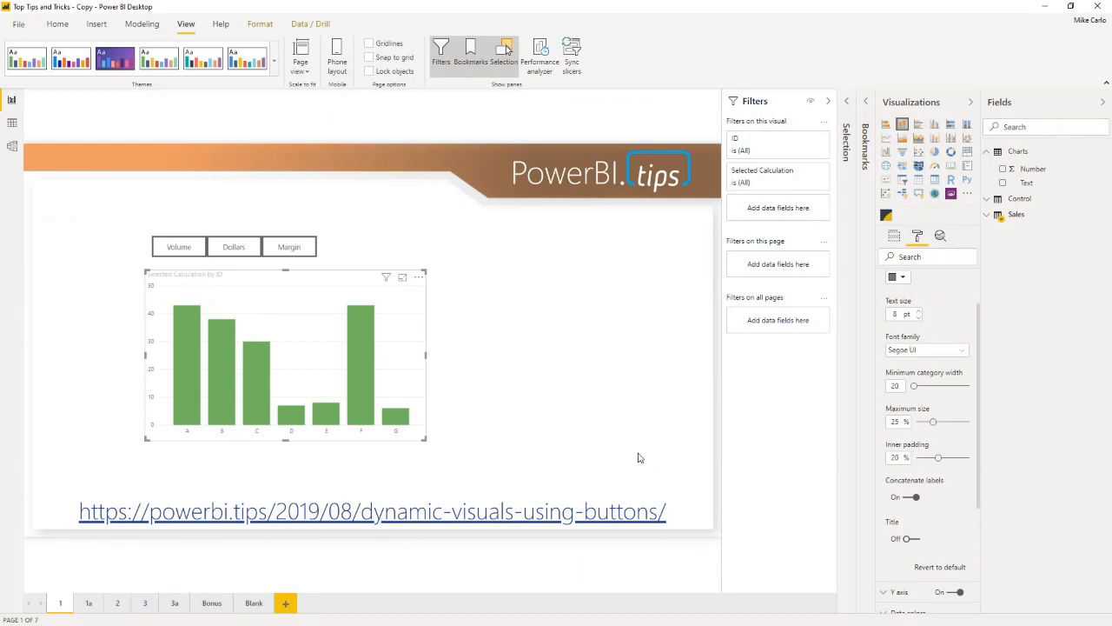
click(552, 403)
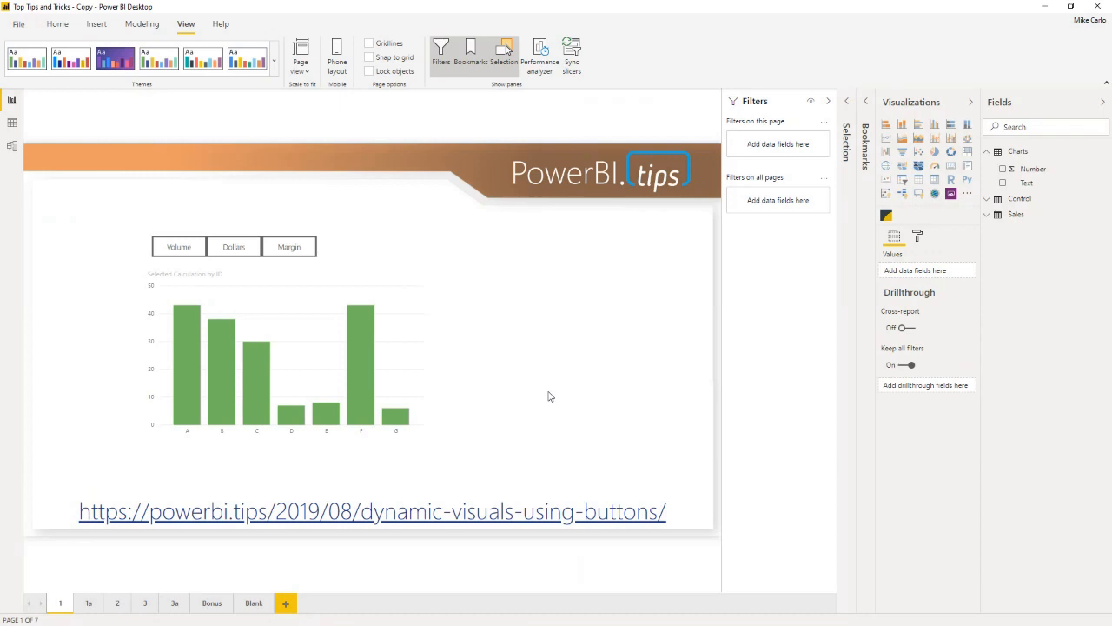
Open the report's Bonus page, restore the window to a smaller size and switch to the Theme Builder page in Chrome.
click(213, 603)
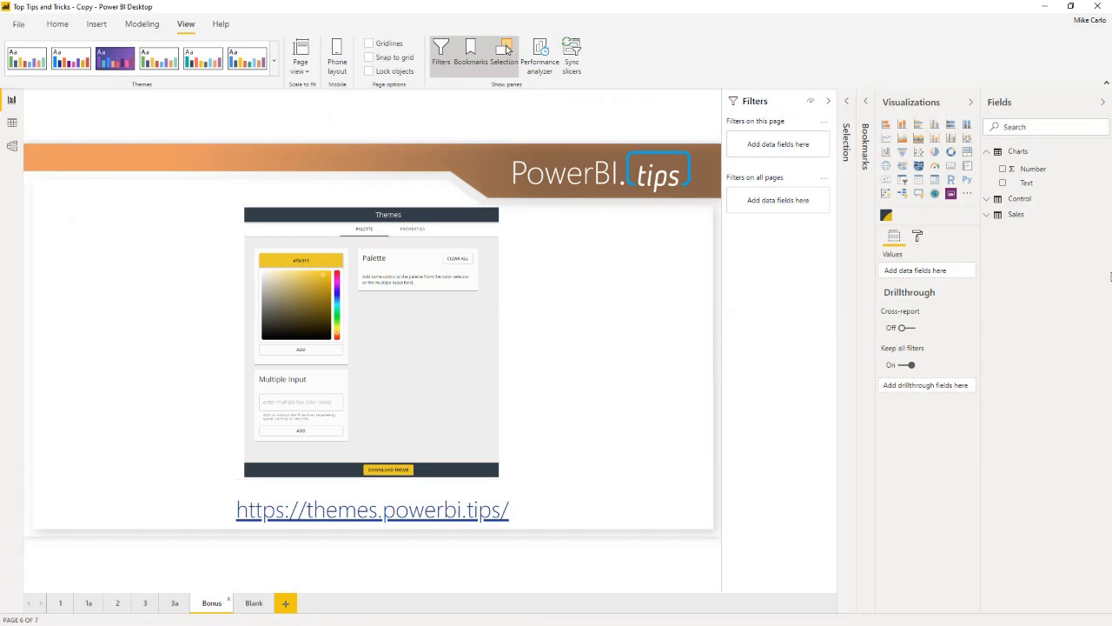
double_click(965, 10)
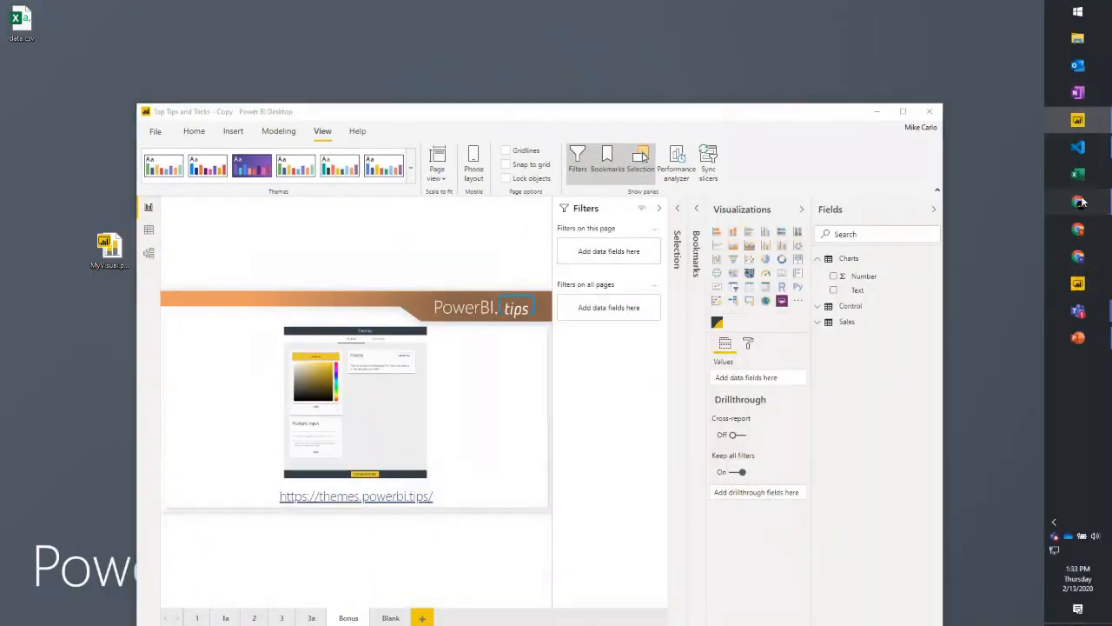
click(1077, 202)
click(467, 13)
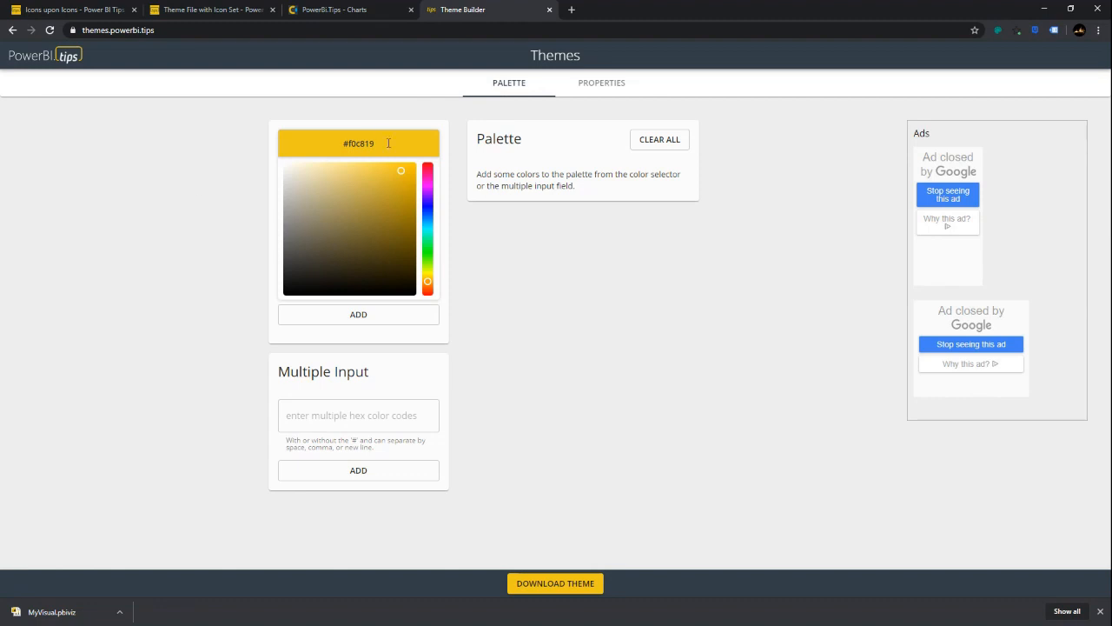
Pick gold #c4a226 and green #37c360 in the colour selector and add both to the palette.
mouse_move(392, 180)
mouse_down()
mouse_move(377, 238)
mouse_move(358, 211)
mouse_move(369, 223)
mouse_move(381, 187)
mouse_move(389, 196)
mouse_up()
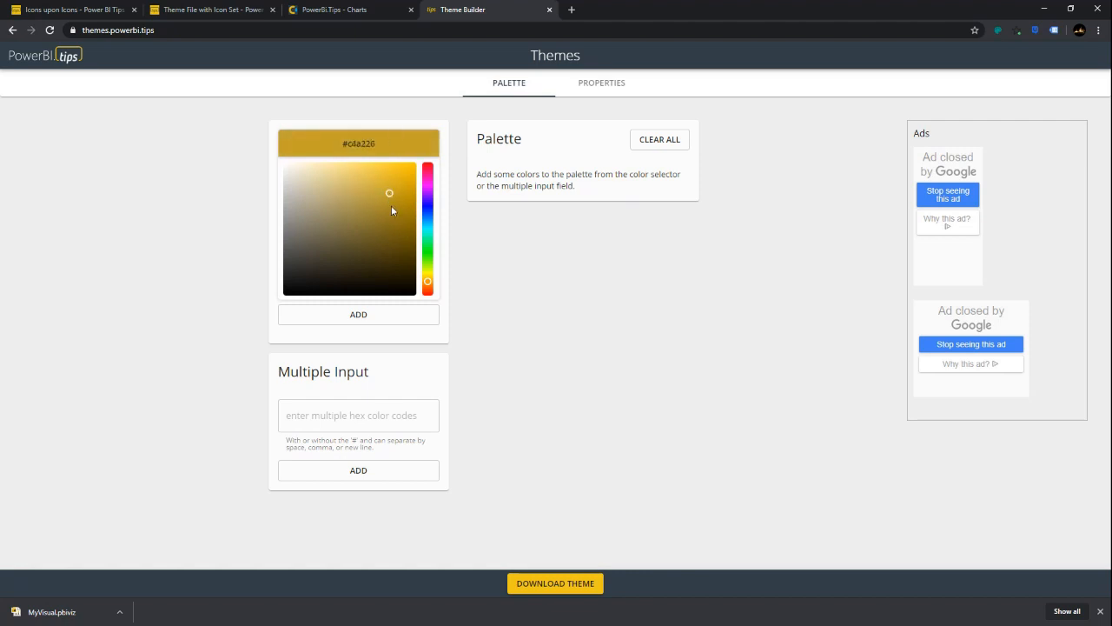
click(373, 318)
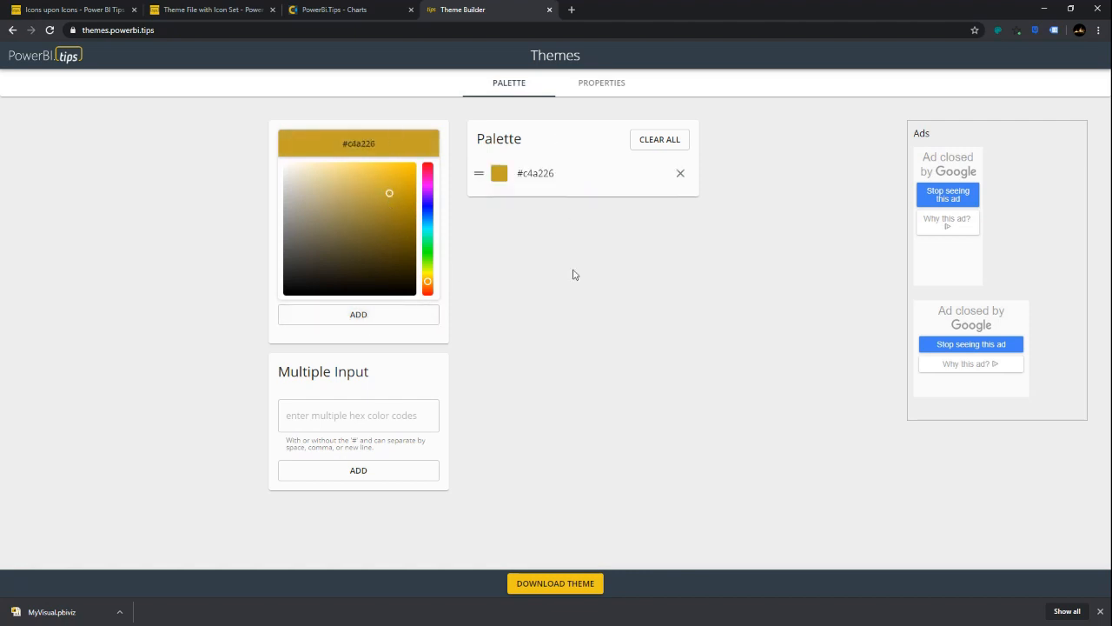
drag(427, 282, 428, 244)
click(377, 193)
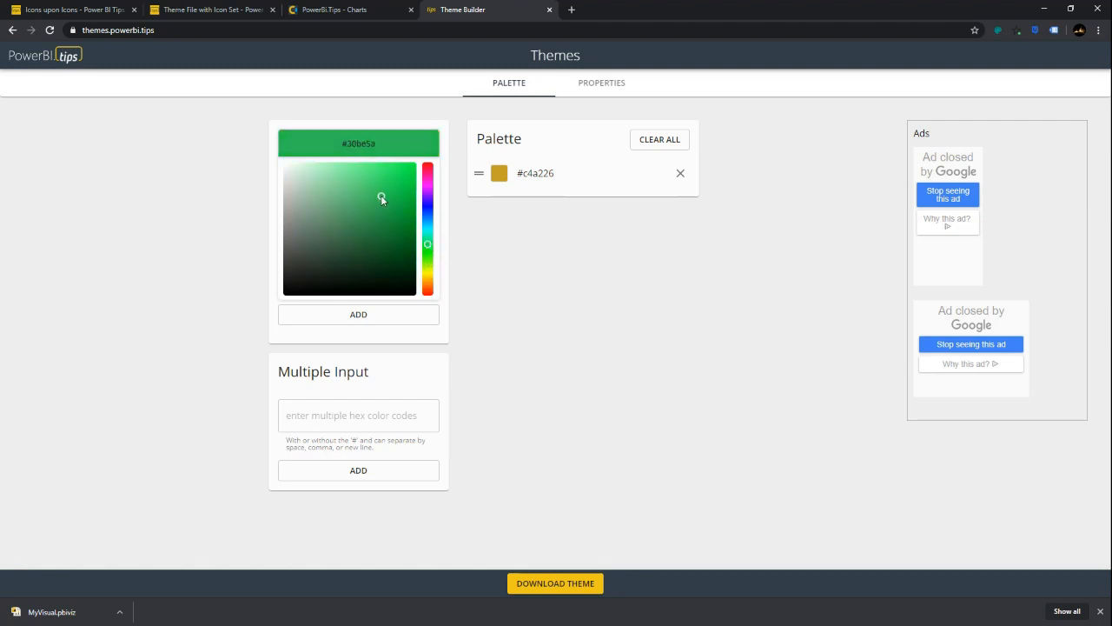
click(393, 315)
Try the hex code #ffffff in the colour selector, clear it and pick dark red #8e3636 instead.
double_click(361, 143)
text(ffffff)
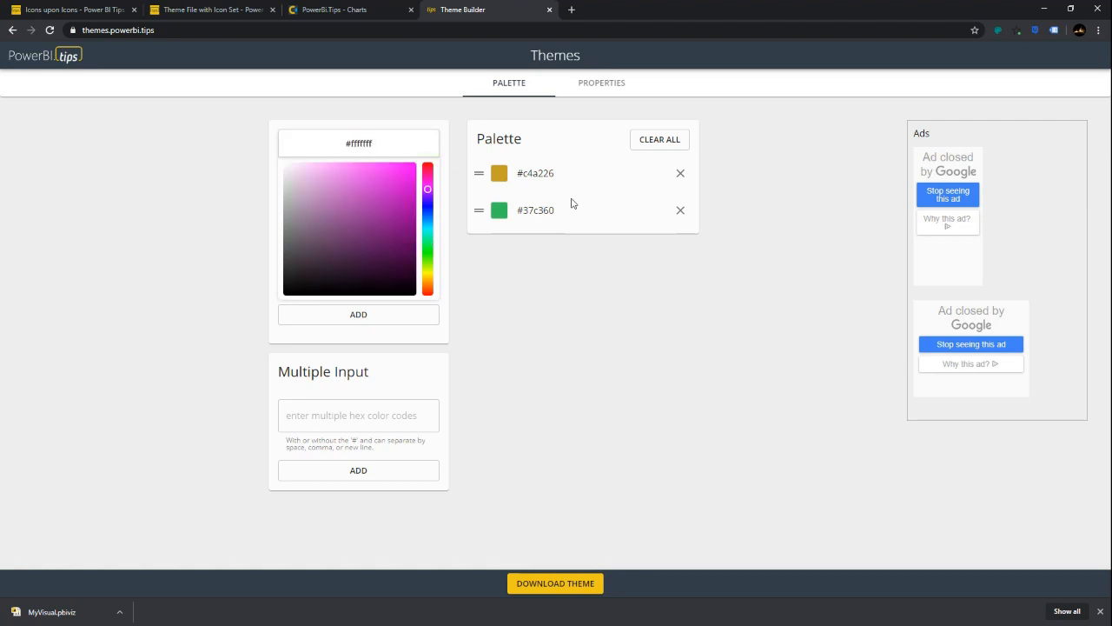
key(BackSpace)
key(BackSpace)
key(BackSpace)
key(BackSpace)
key(BackSpace)
key(BackSpace)
key(BackSpace)
mouse_move(372, 231)
mouse_down()
mouse_move(353, 238)
mouse_move(364, 220)
mouse_up()
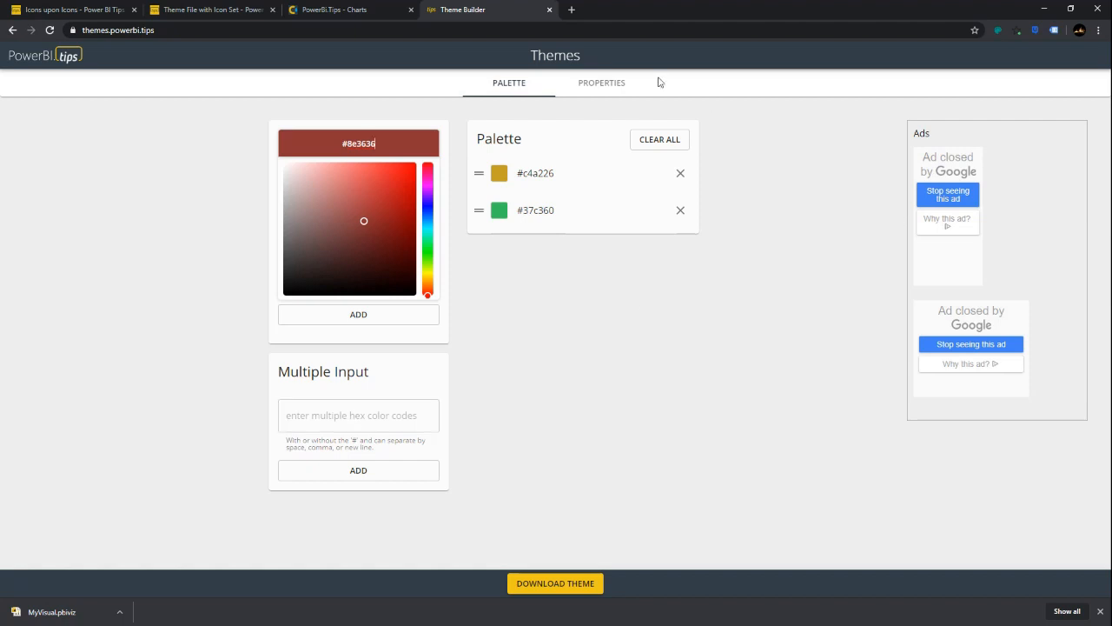
Search Google for "surfing pictures" in a new browser tab and show the image results.
click(572, 9)
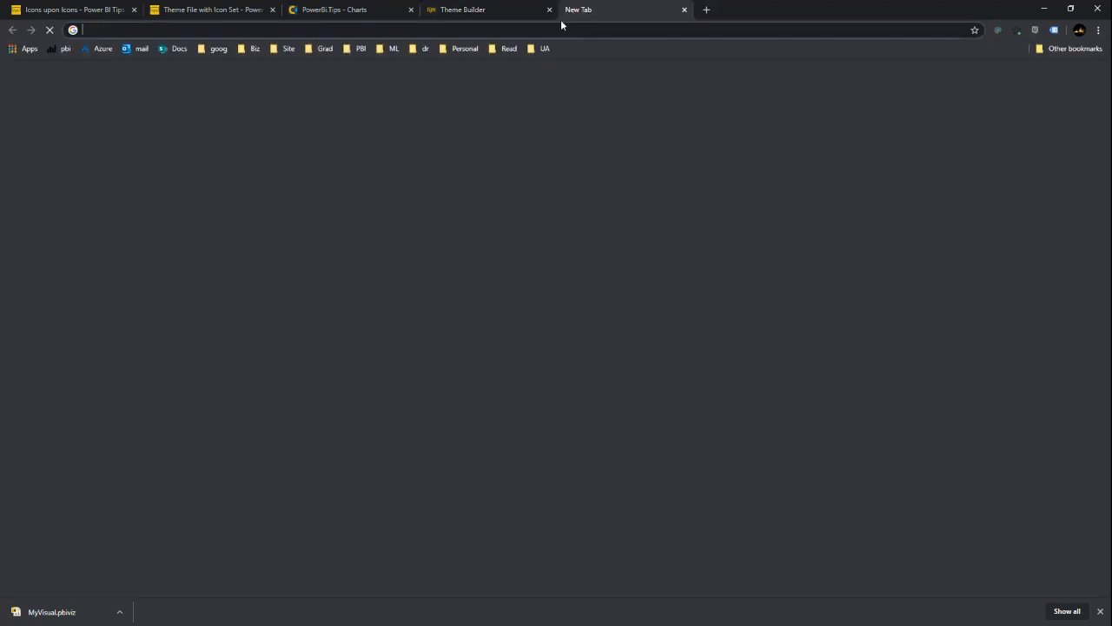
text(surgin)
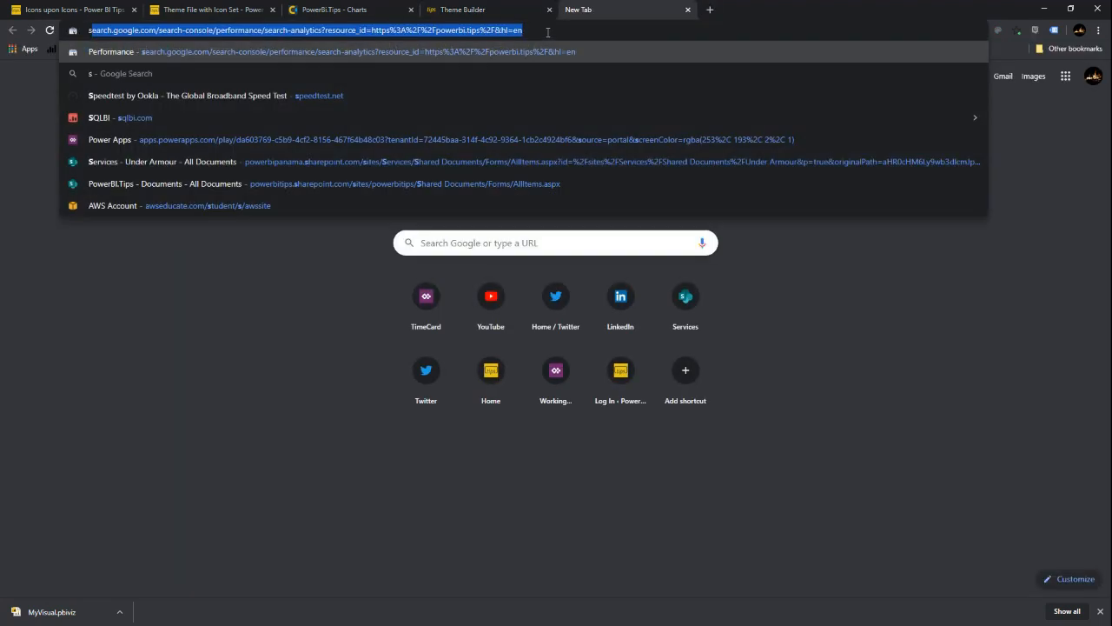
key(BackSpace)
key(BackSpace)
key(BackSpace)
text(fing pictures)
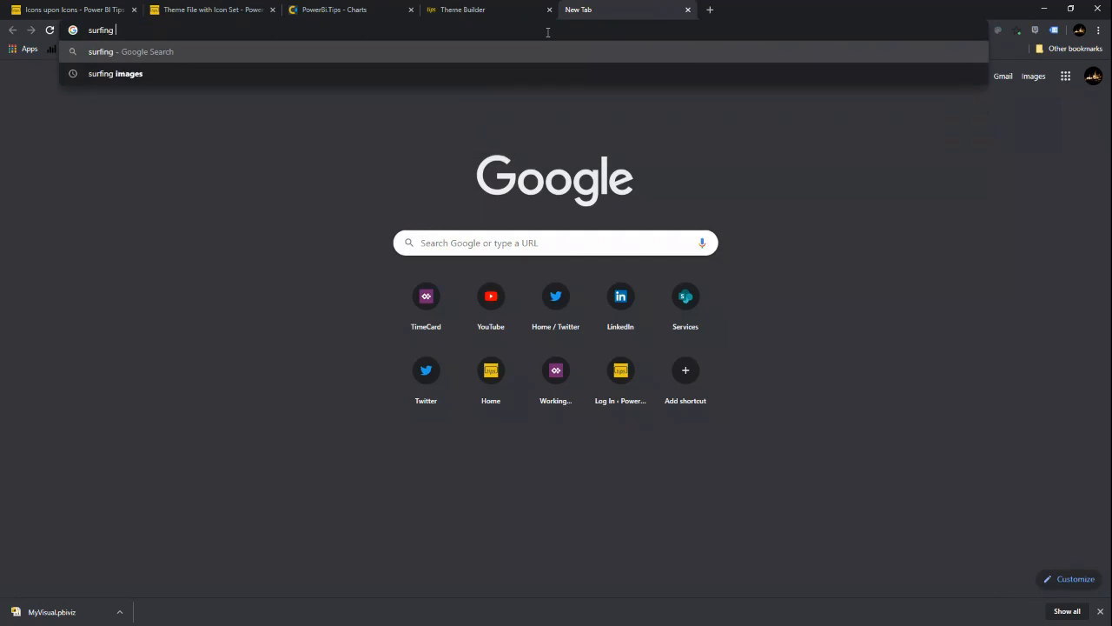
key(Return)
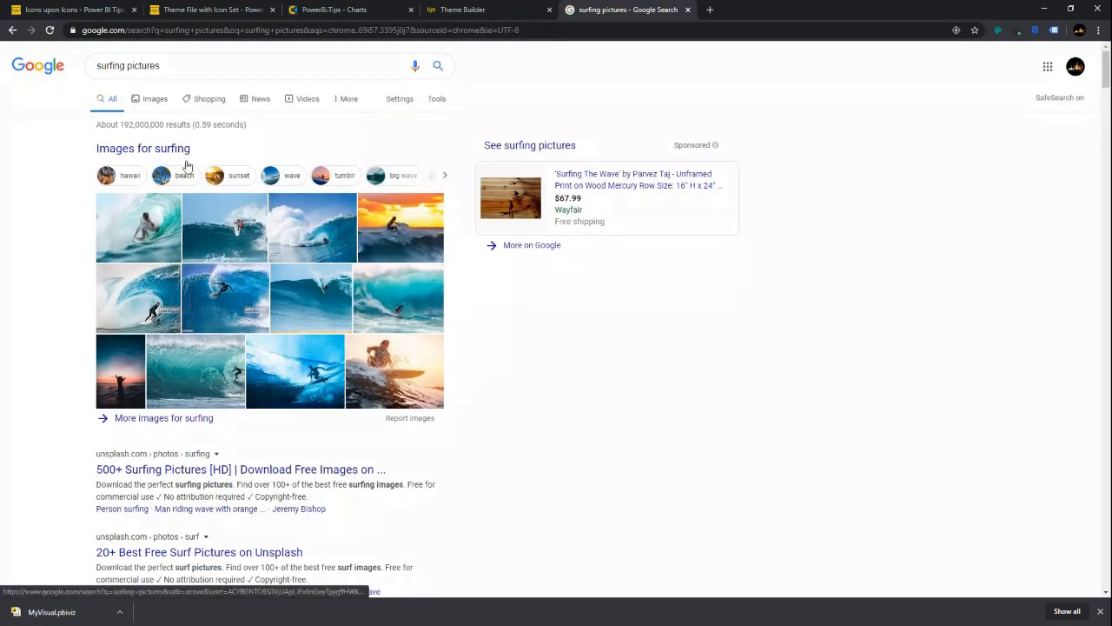
click(153, 98)
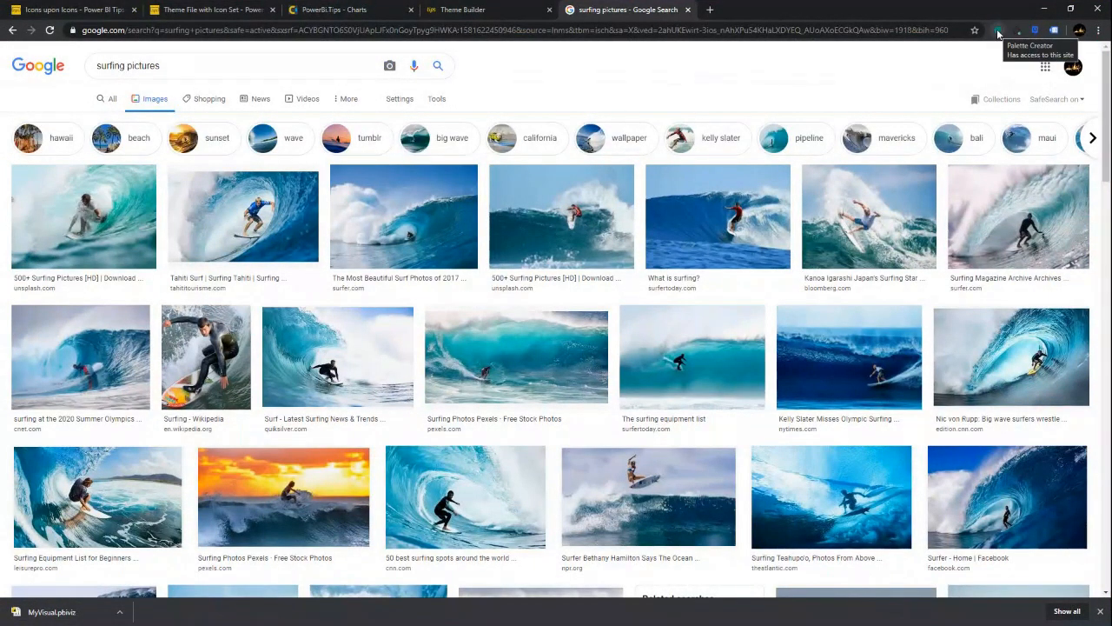
Create an 8-color palette from the orange sunset surfing picture with Palette Creator and copy all its colours.
right_click(999, 32)
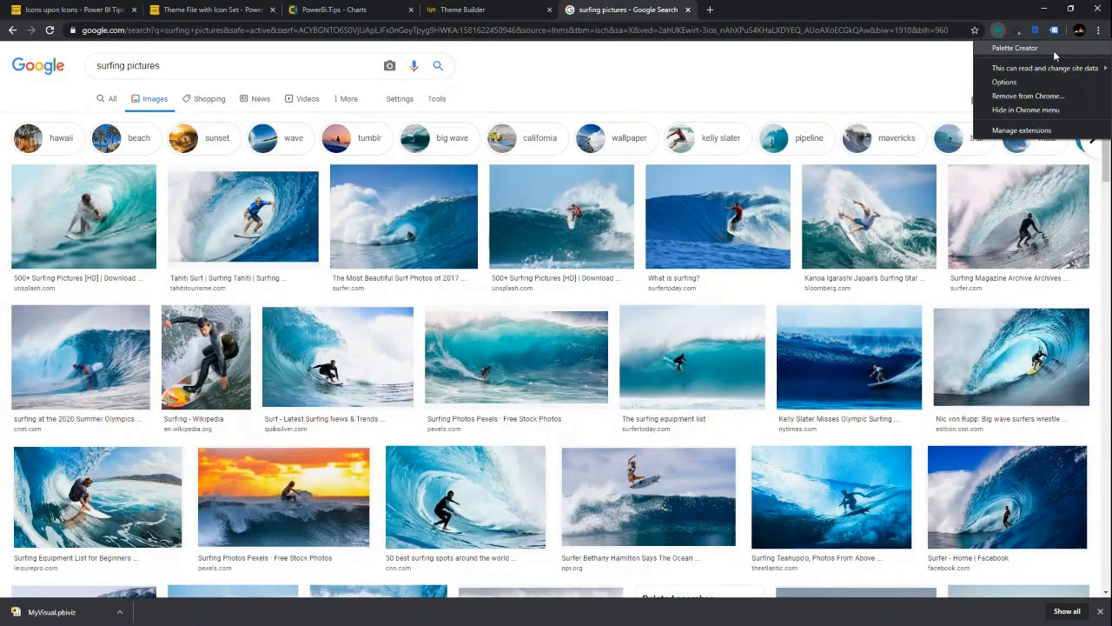
click(840, 73)
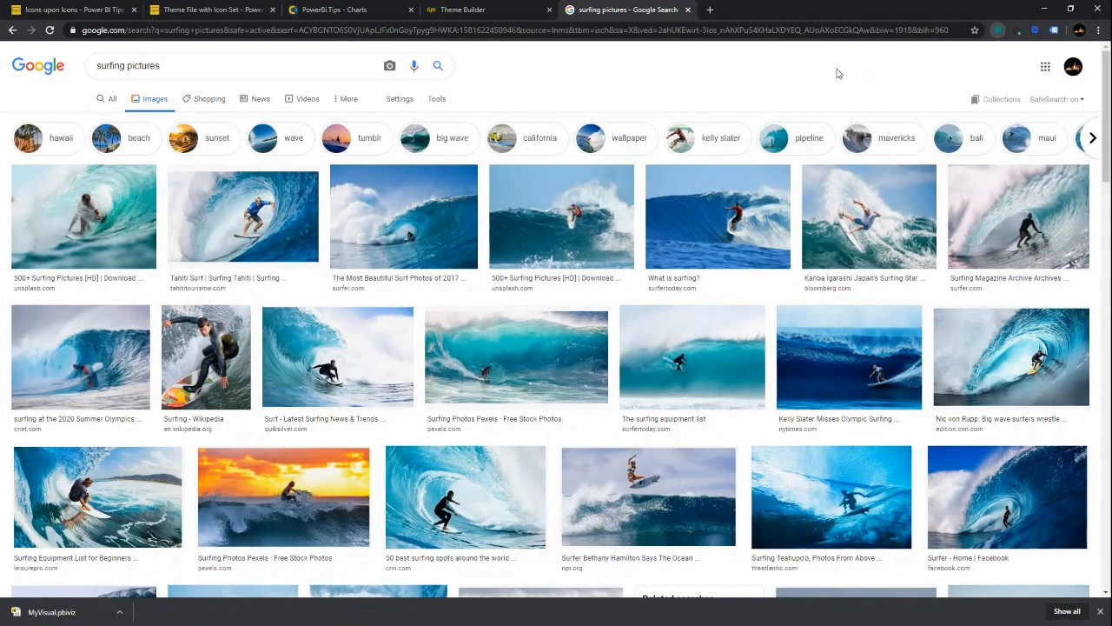
right_click(277, 486)
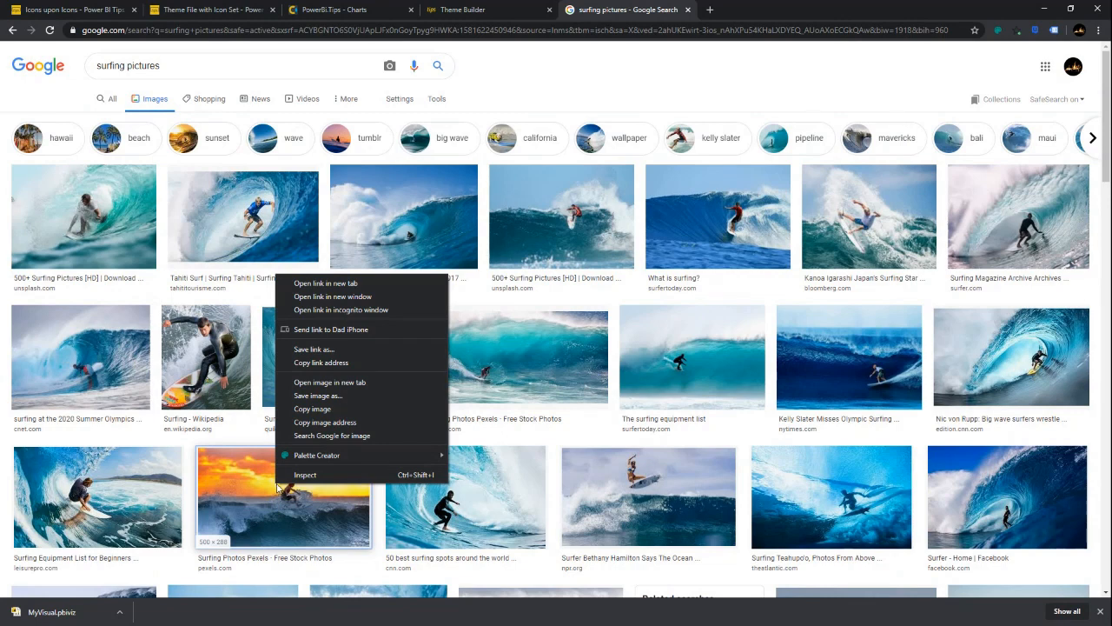
mouse_move(316, 460)
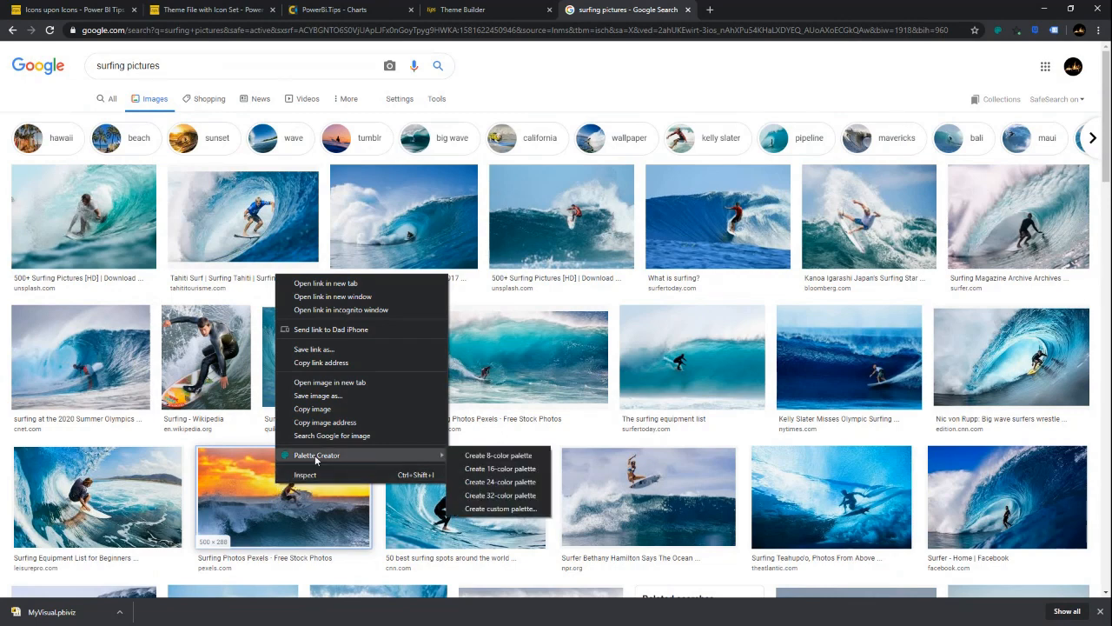
click(498, 456)
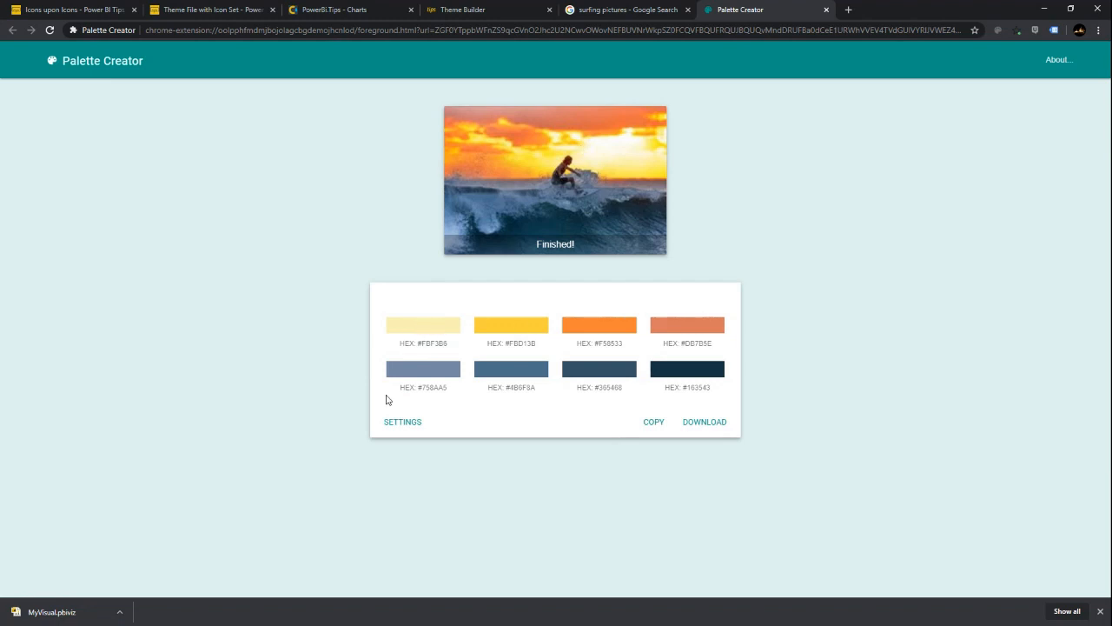
click(655, 424)
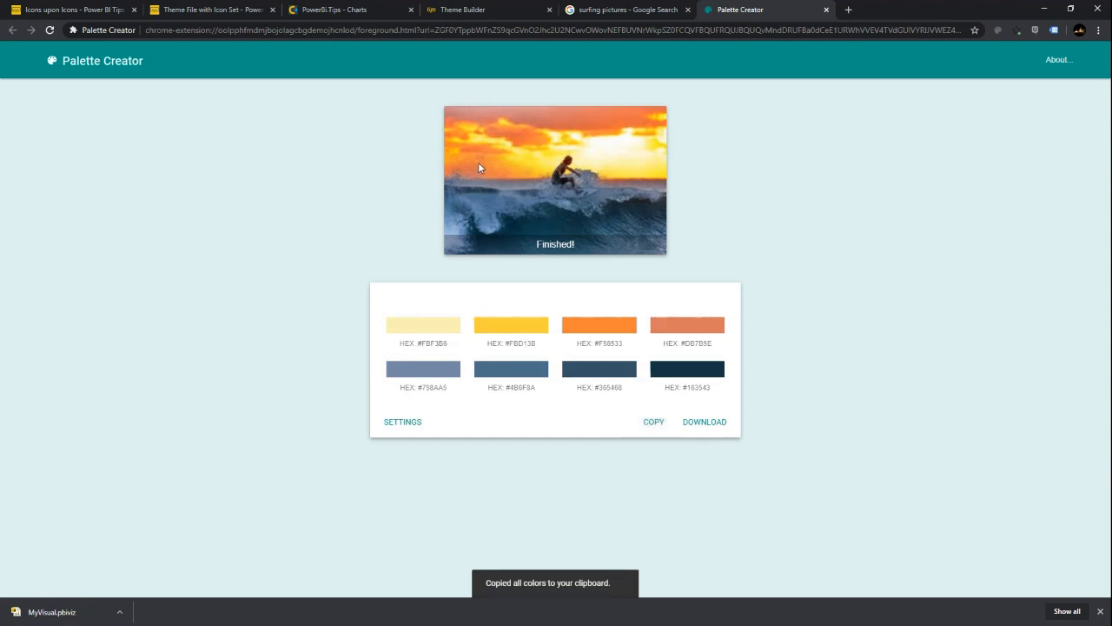
Return to Theme Builder and add the copied hex codes, #FBF3B6 through #163543, to the palette through Multiple Input.
click(508, 12)
click(328, 415)
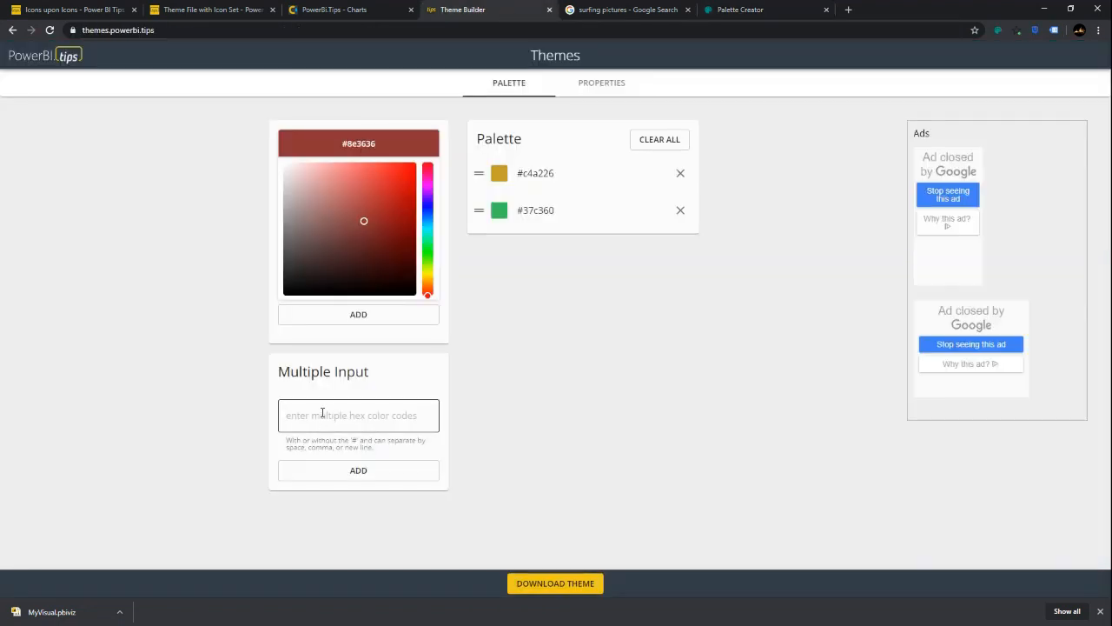
key(ctrl+v)
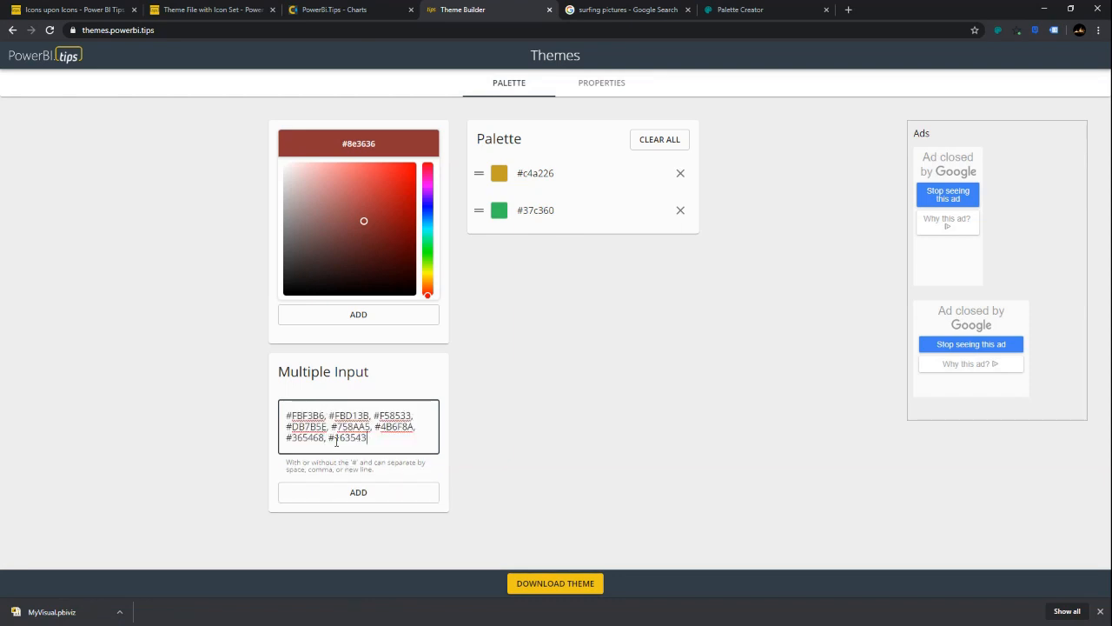
click(360, 493)
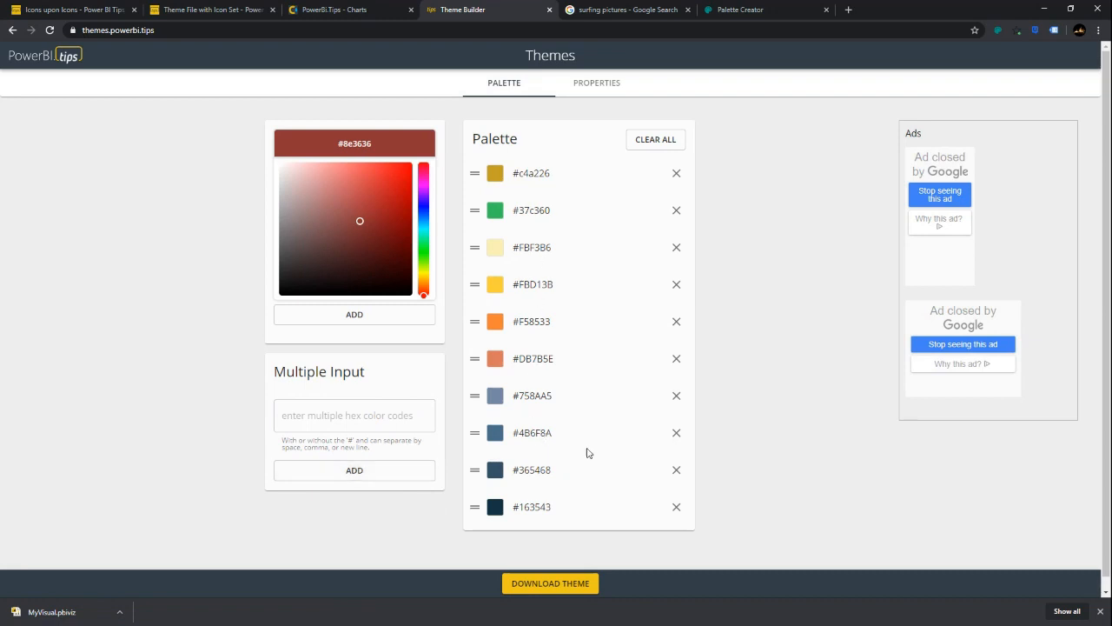
Reorder the palette so that it starts with #365468, #FBD13B and #4B6F8A.
drag(474, 470, 472, 284)
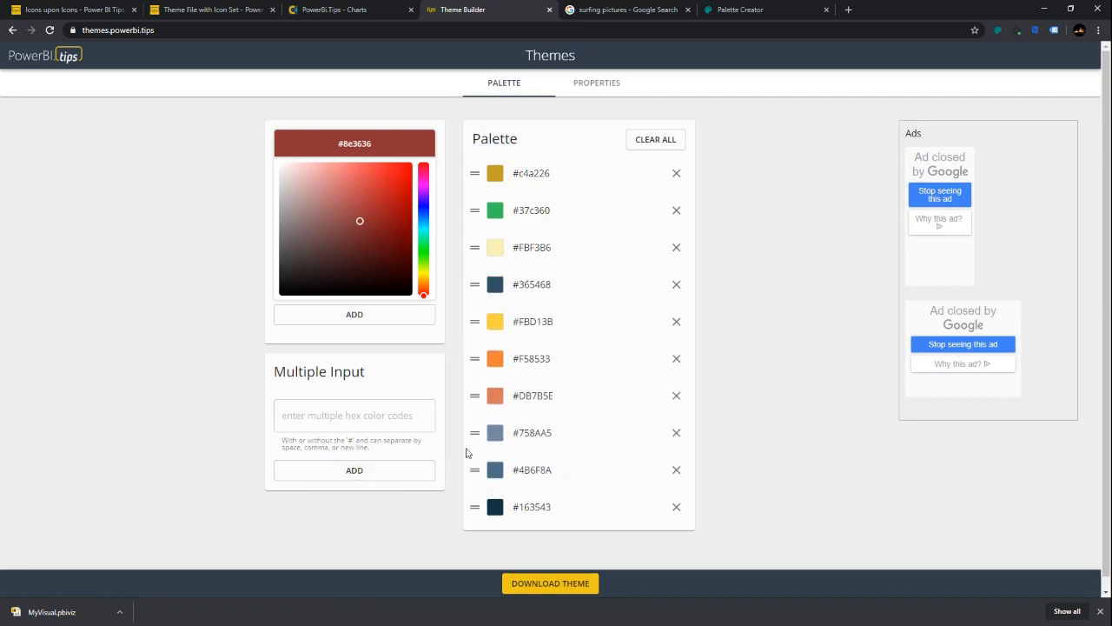
drag(475, 469, 472, 361)
drag(469, 283, 475, 173)
drag(484, 324, 474, 210)
drag(474, 358, 475, 248)
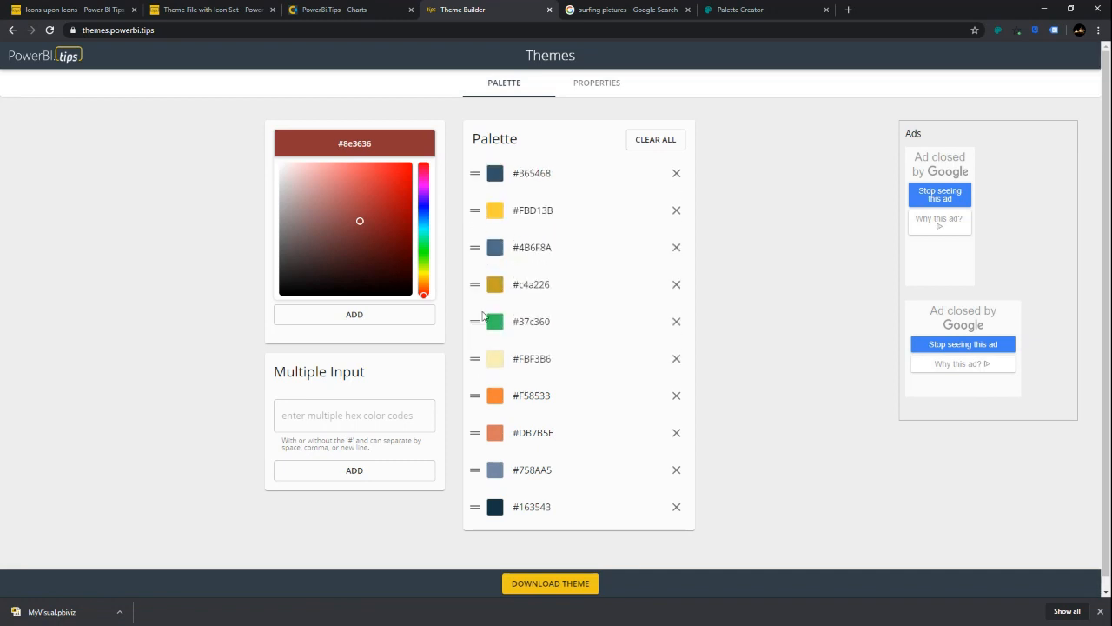
Remove #c4a226 and #37c360 from the palette, and order the colours after #FBD13B as #F58533, #4B6F8A, #DB7B5E, #758AA5, #FBF3B6, #163543.
click(676, 286)
click(680, 286)
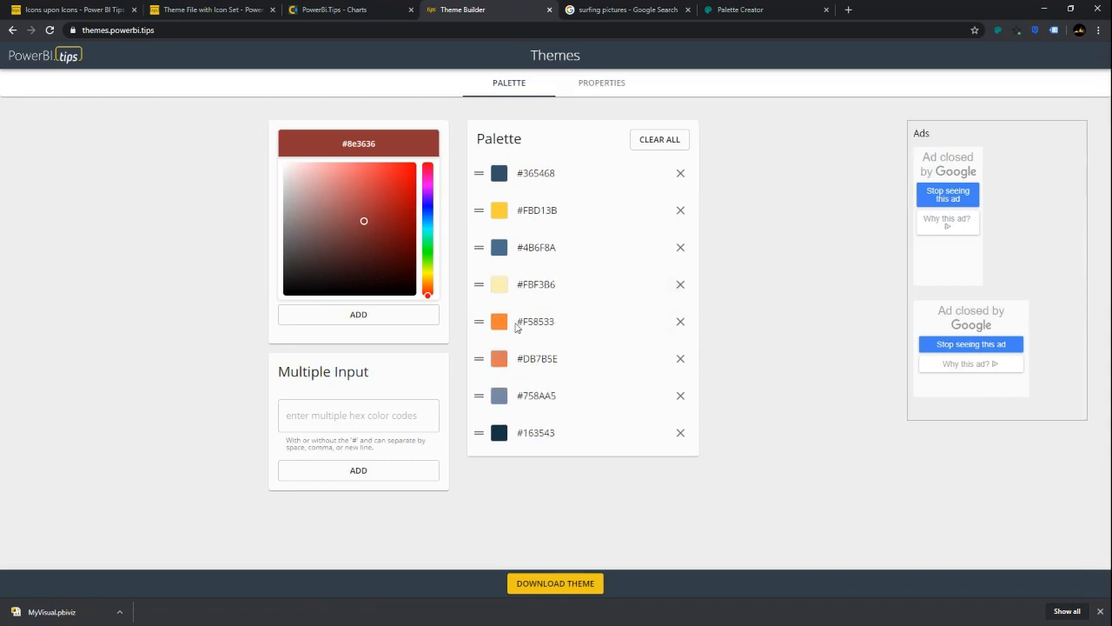
drag(479, 325, 483, 247)
drag(479, 360, 479, 321)
drag(487, 397, 478, 355)
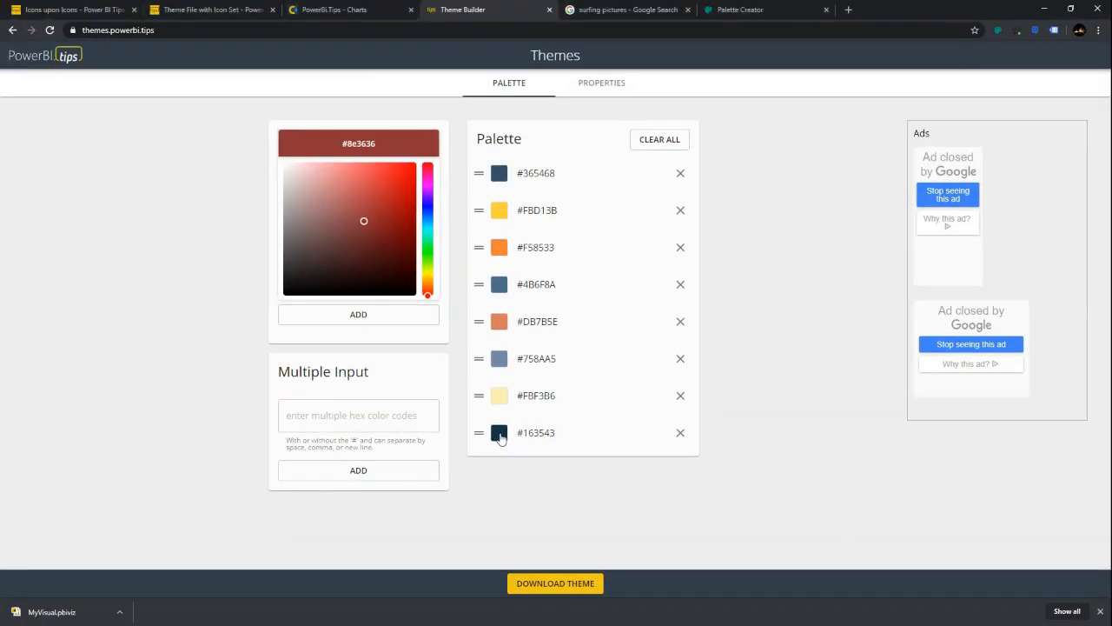
Replace the palette colour #163543 with the lighter blue #38446f, picked by adjusting the original colour.
click(499, 433)
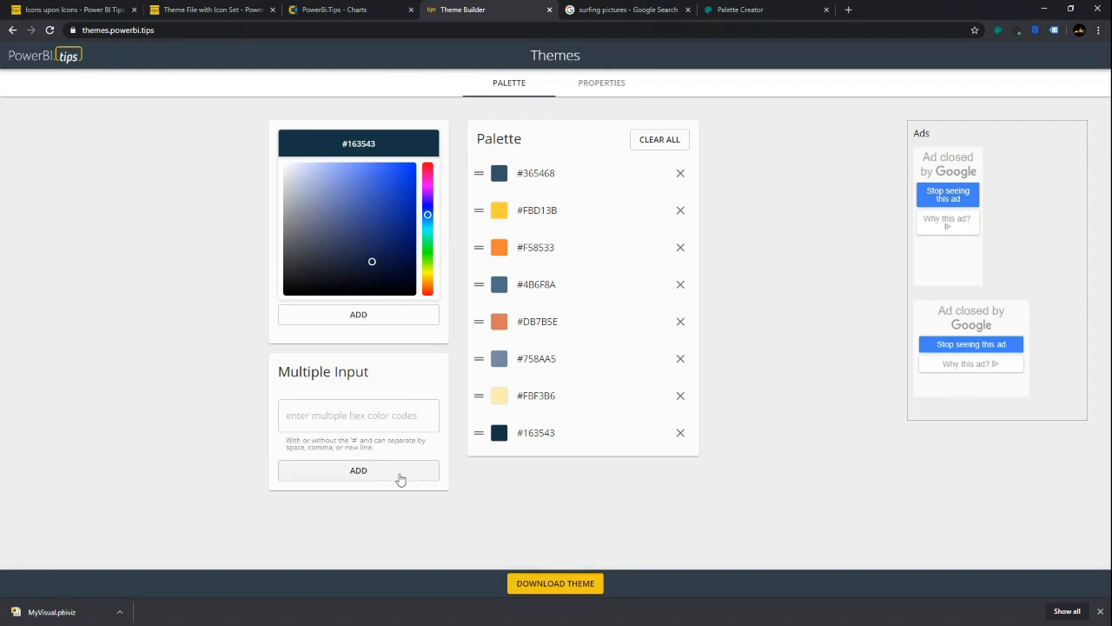
click(374, 264)
drag(374, 263, 348, 239)
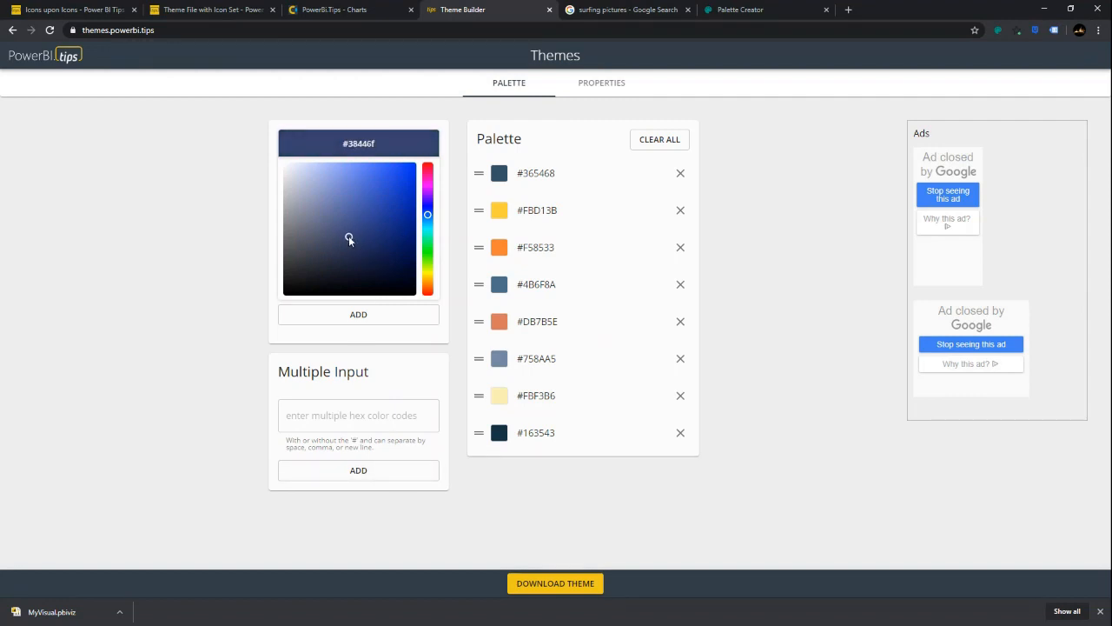
click(375, 317)
click(680, 433)
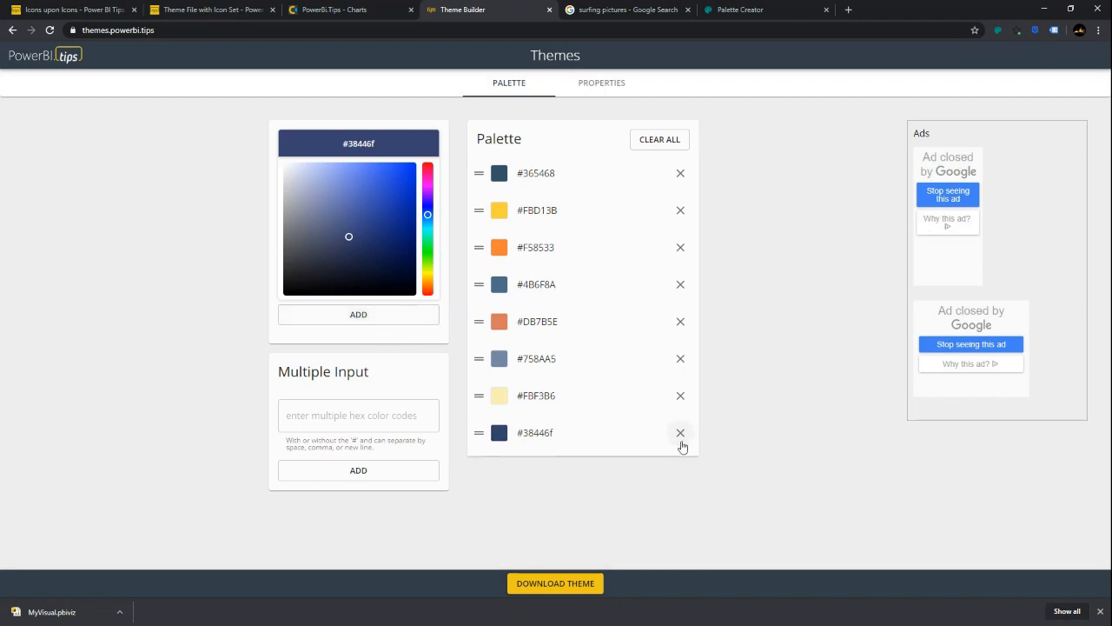
mouse_move(478, 443)
mouse_down()
mouse_move(470, 247)
mouse_move(477, 439)
mouse_up()
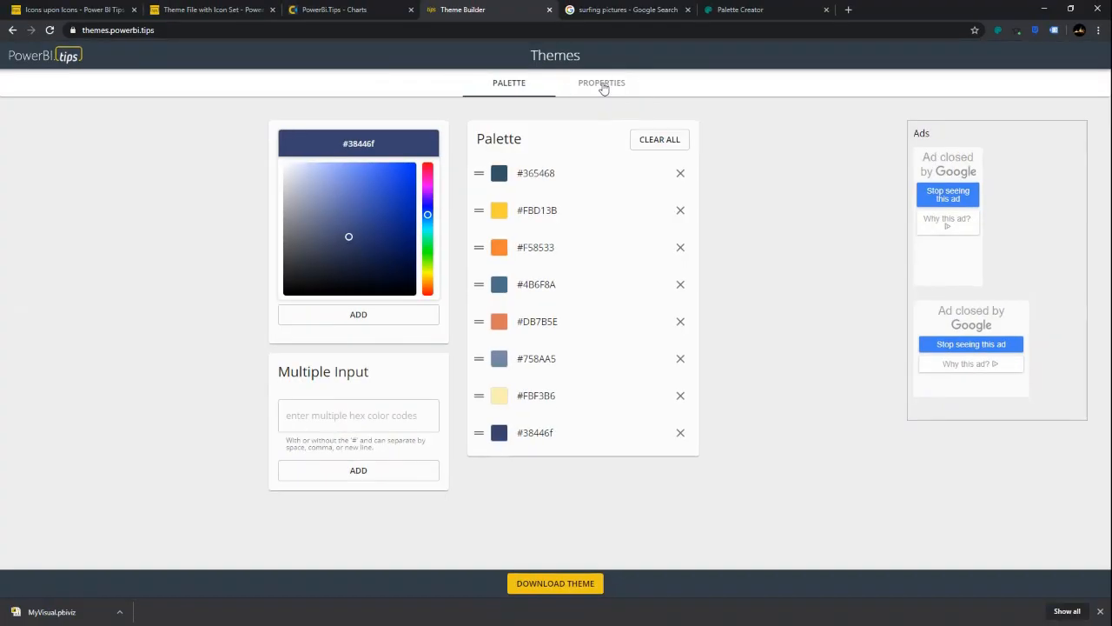
In the stacked bar chart's legend properties, set the label colour to a lighter shade of the palette yellow and the position to Right.
click(603, 87)
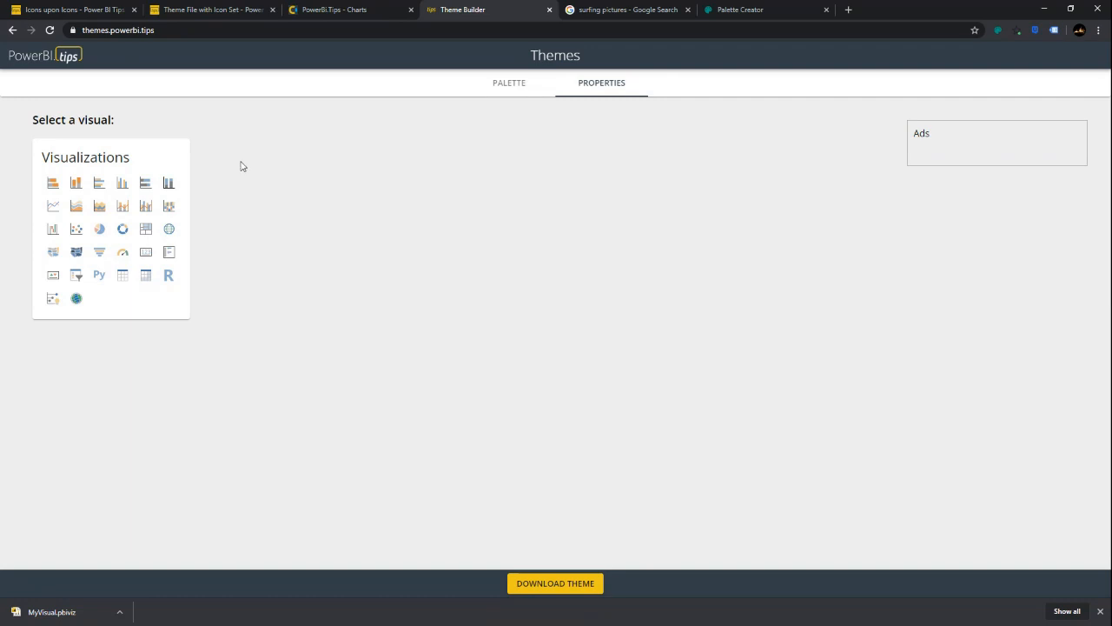
click(53, 184)
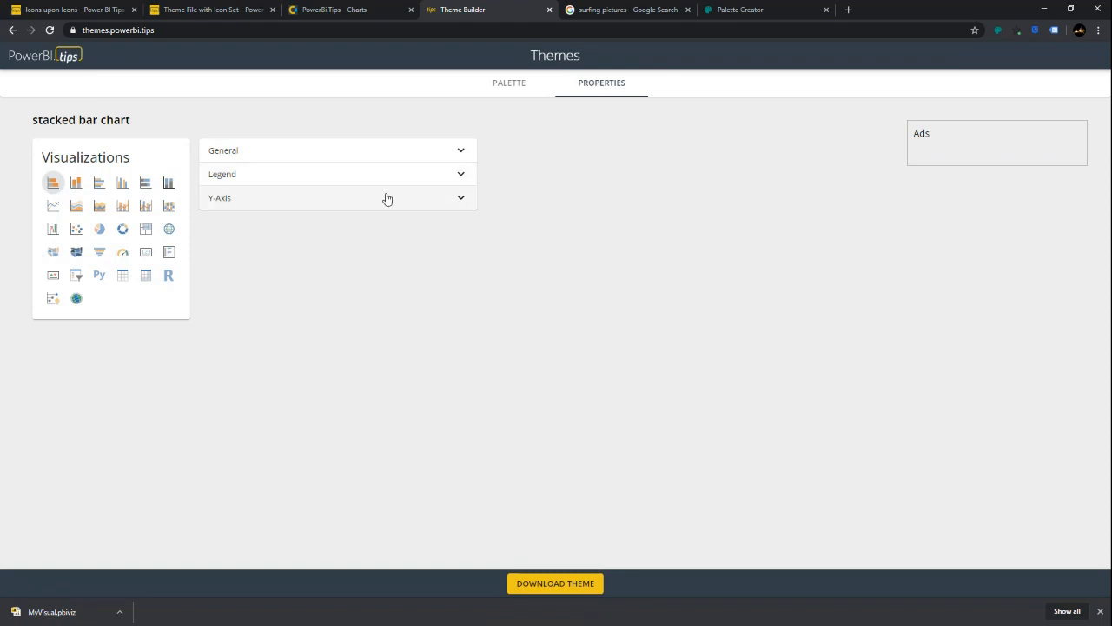
click(462, 177)
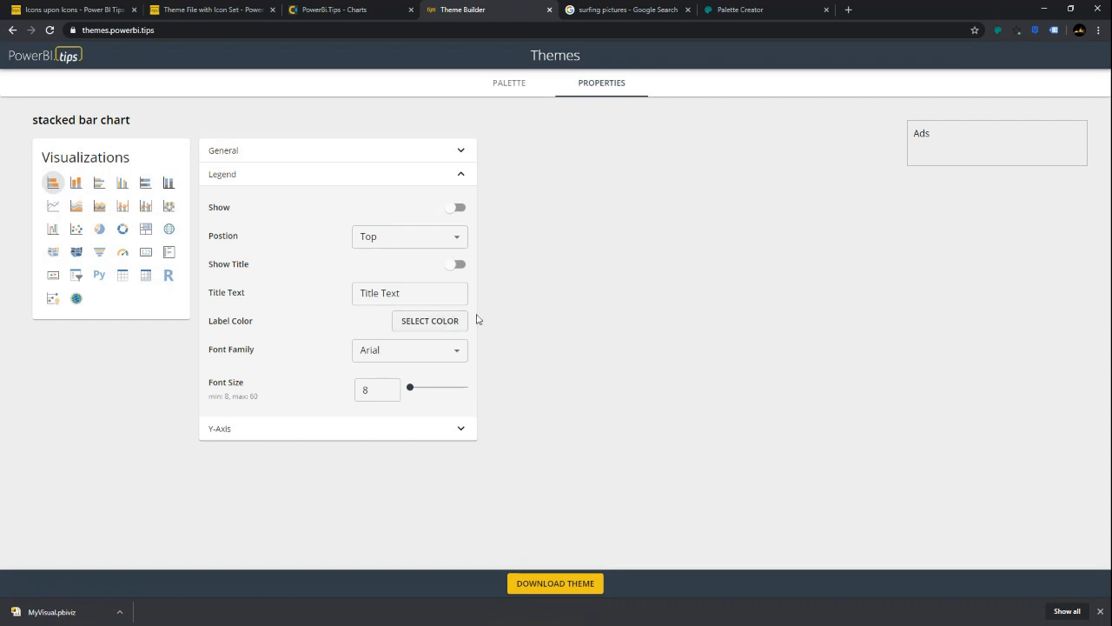
click(419, 323)
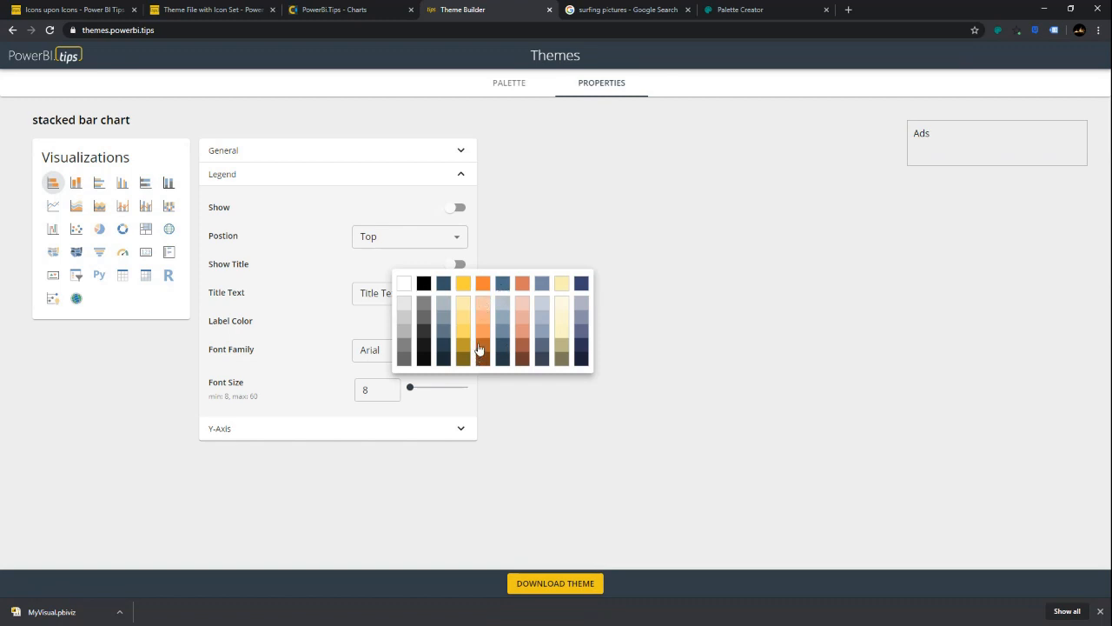
click(466, 291)
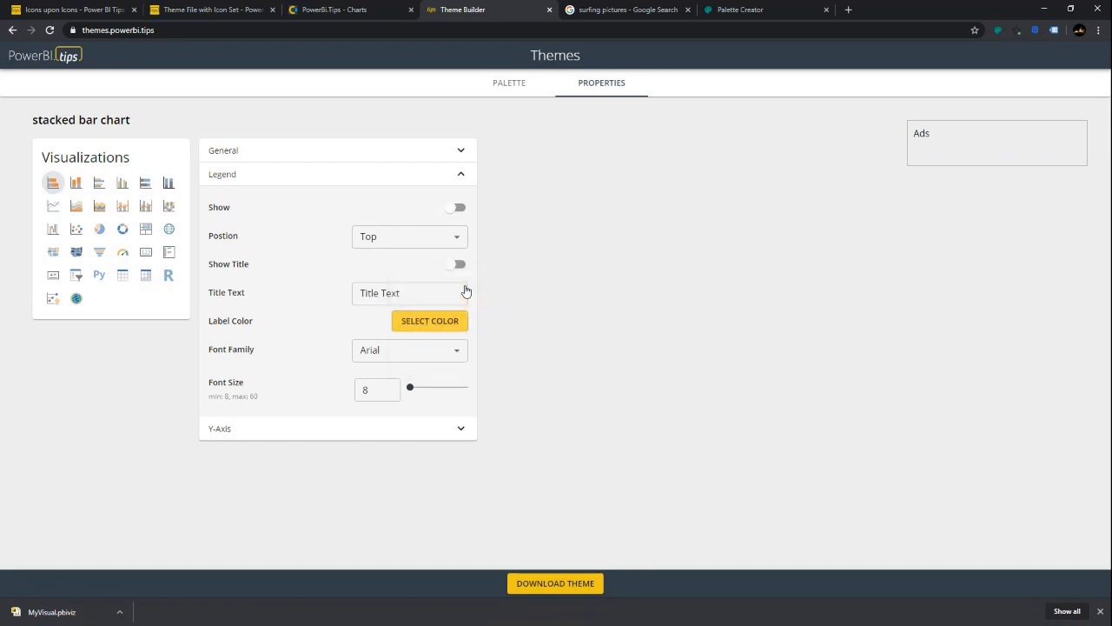
click(455, 322)
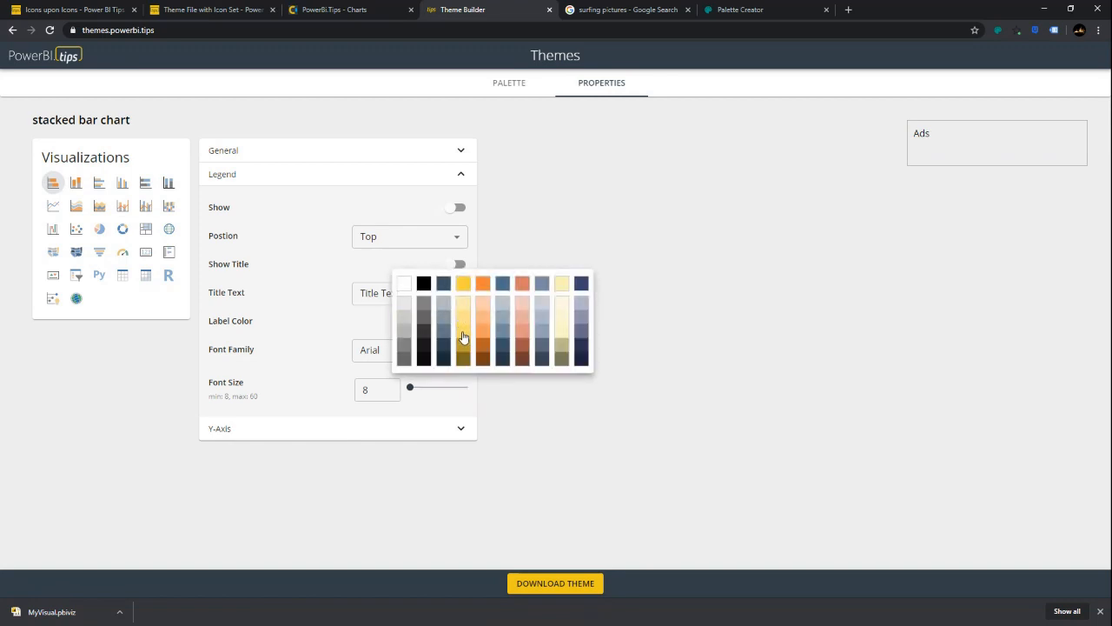
click(465, 338)
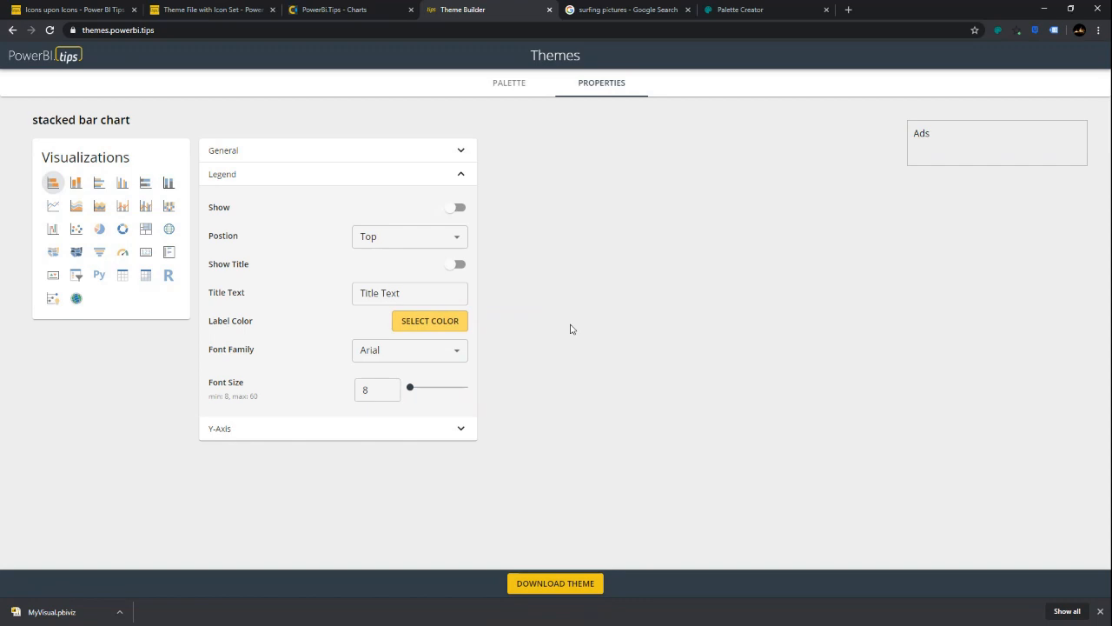
click(453, 238)
click(383, 300)
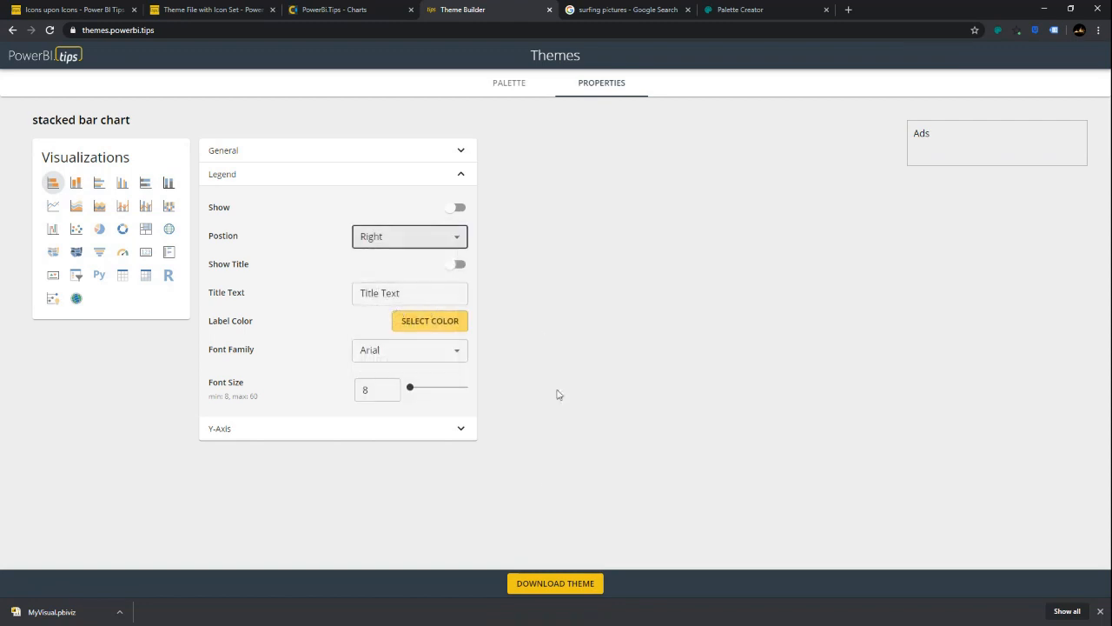
Download the theme under the name MikesTheme.
click(560, 589)
click(468, 538)
text(Mike's)
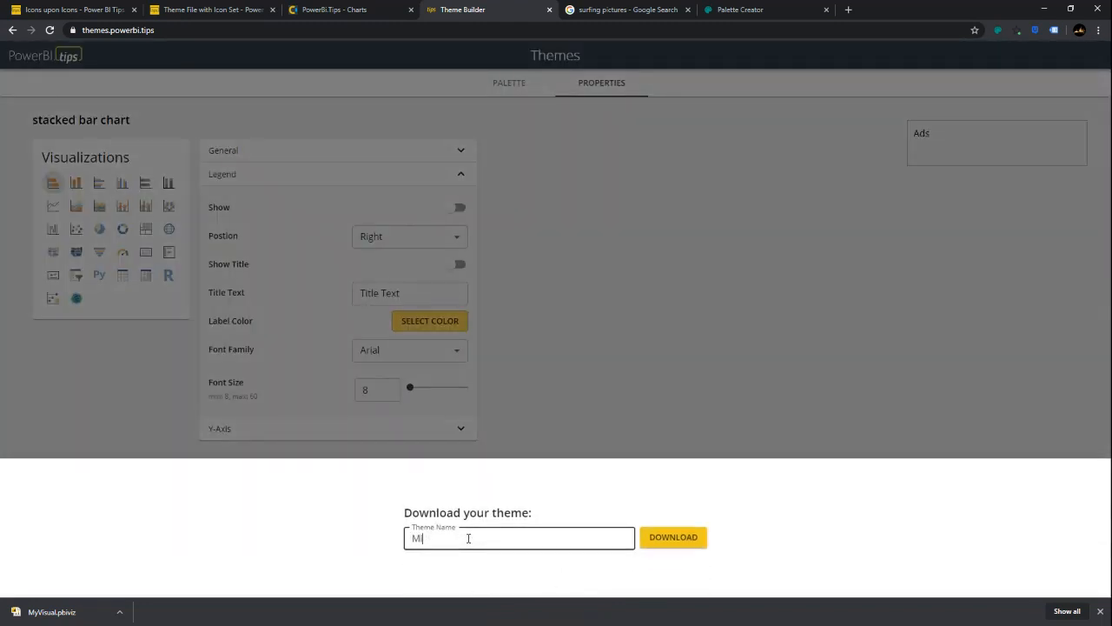
key(BackSpace)
key(BackSpace)
text(sTheme)
click(670, 539)
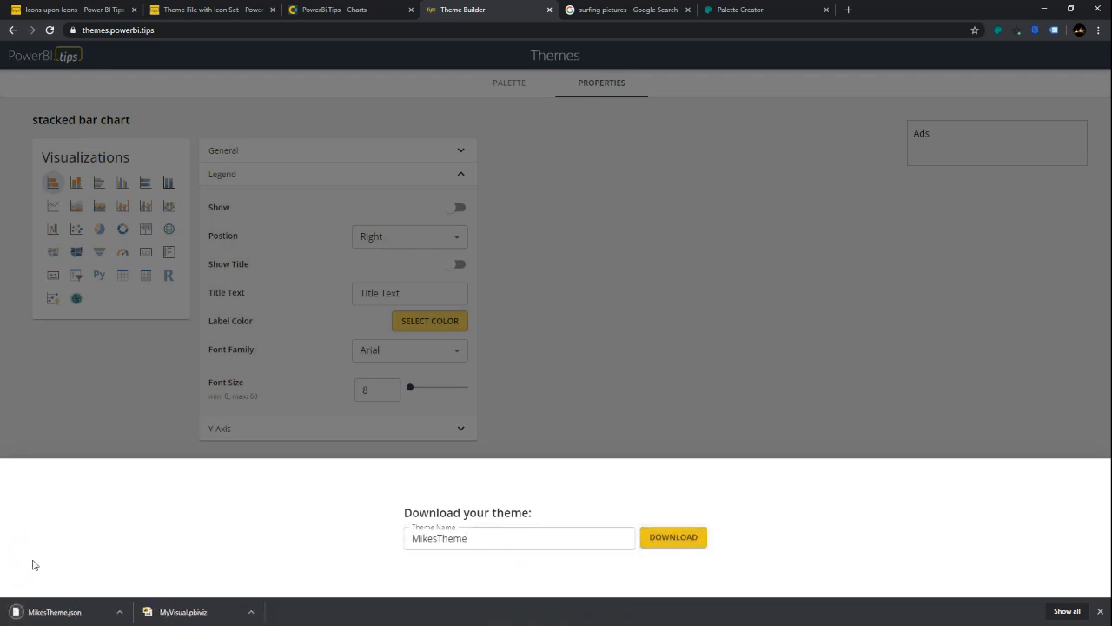
Open the downloaded MikesTheme.json in Visual Studio Code and format the JSON across indented lines to read its data colours.
click(48, 618)
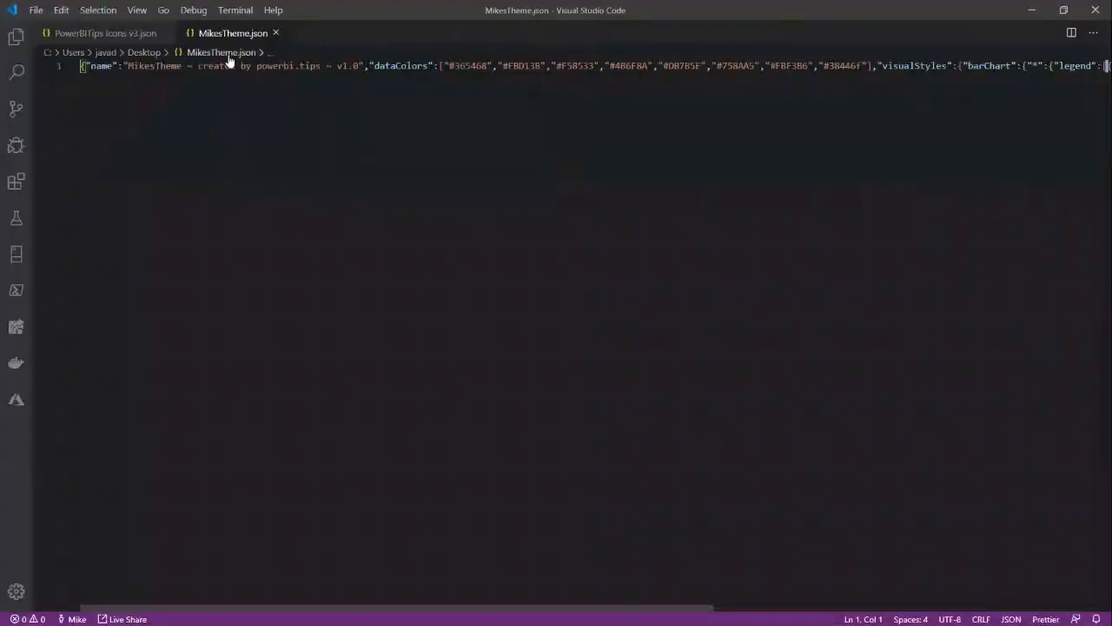
click(219, 67)
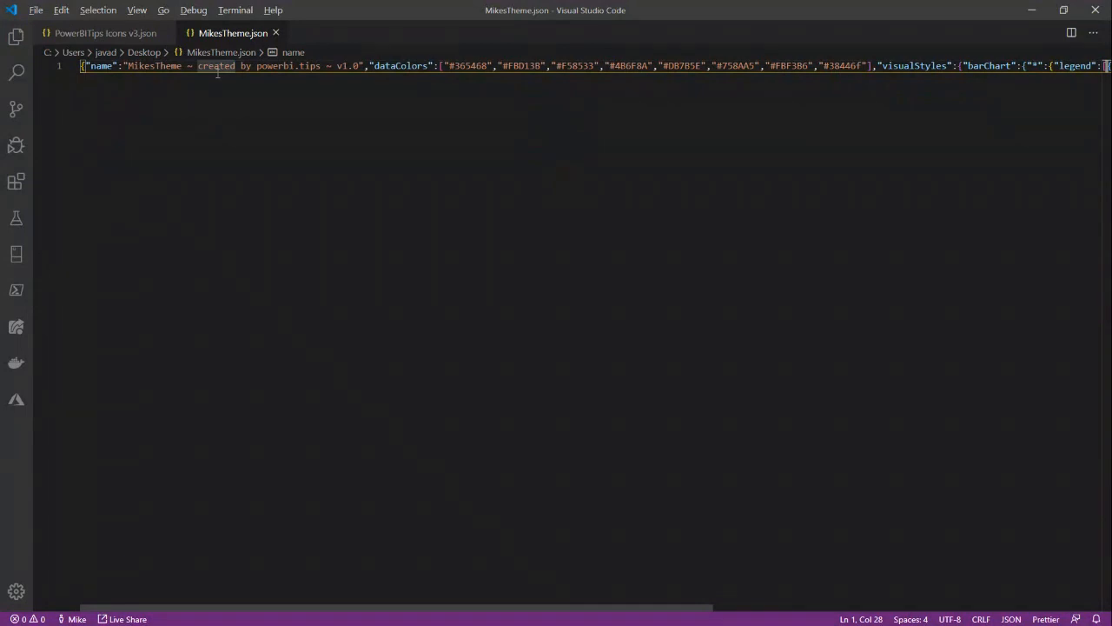
key(shift+alt+f)
drag(124, 214, 70, 97)
click(281, 228)
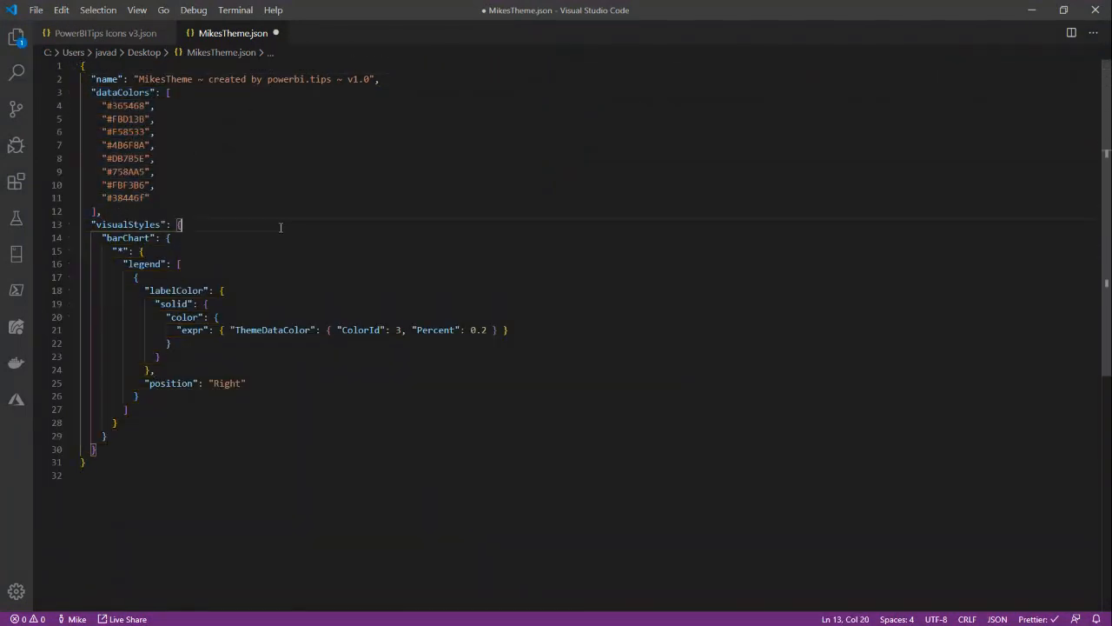
Examine the bar chart legend's label colour expression under visualStyles, including its ColorId and Percent values, and close Visual Studio Code.
click(118, 224)
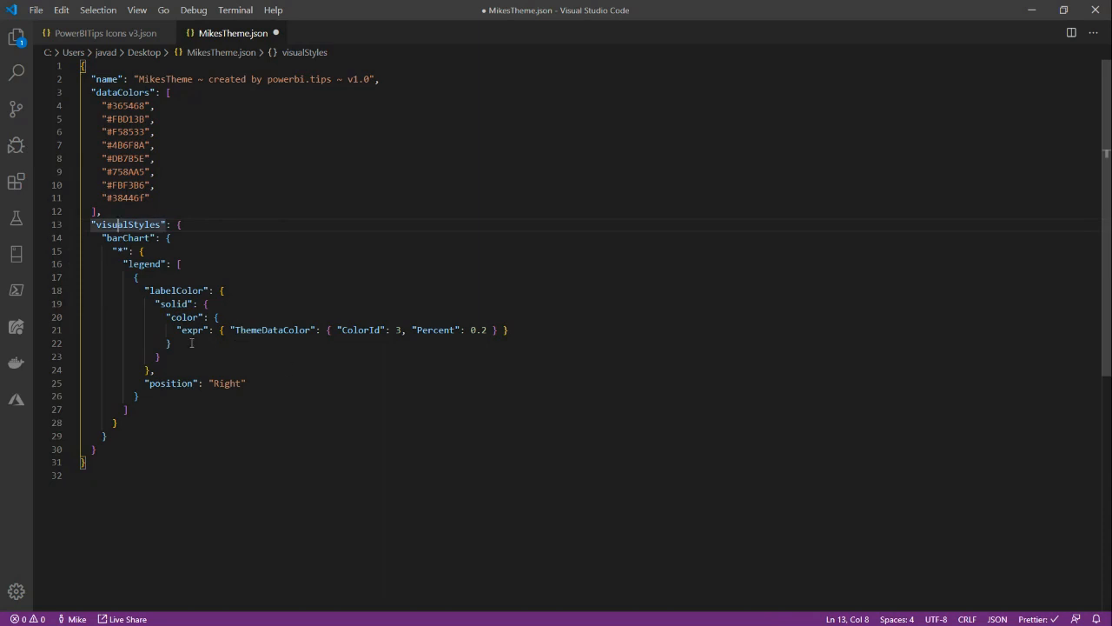
drag(173, 331, 521, 330)
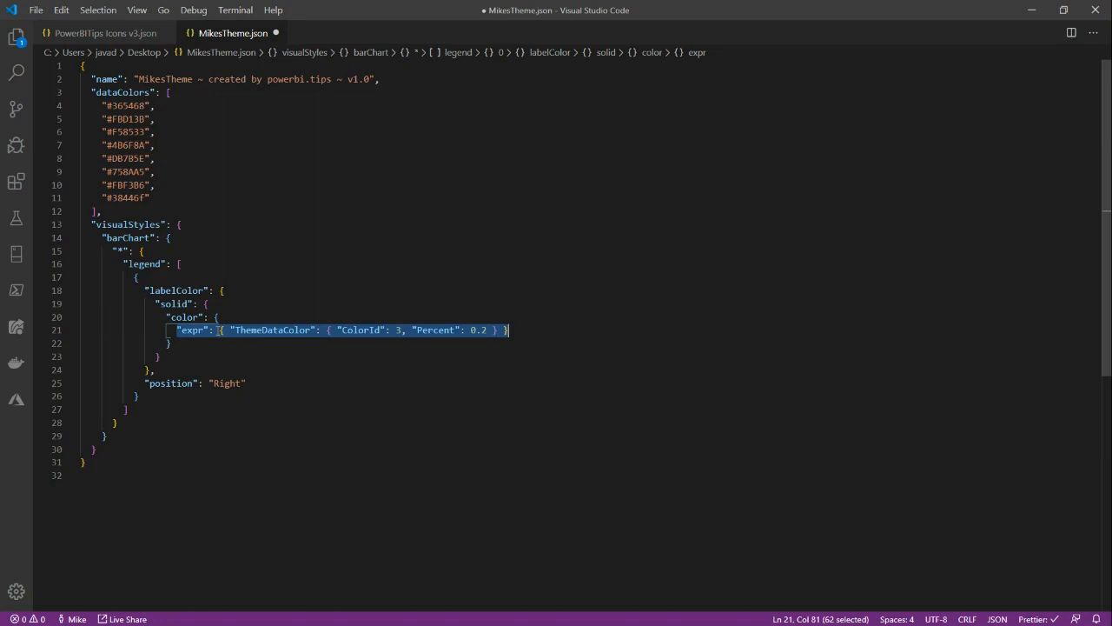
click(210, 331)
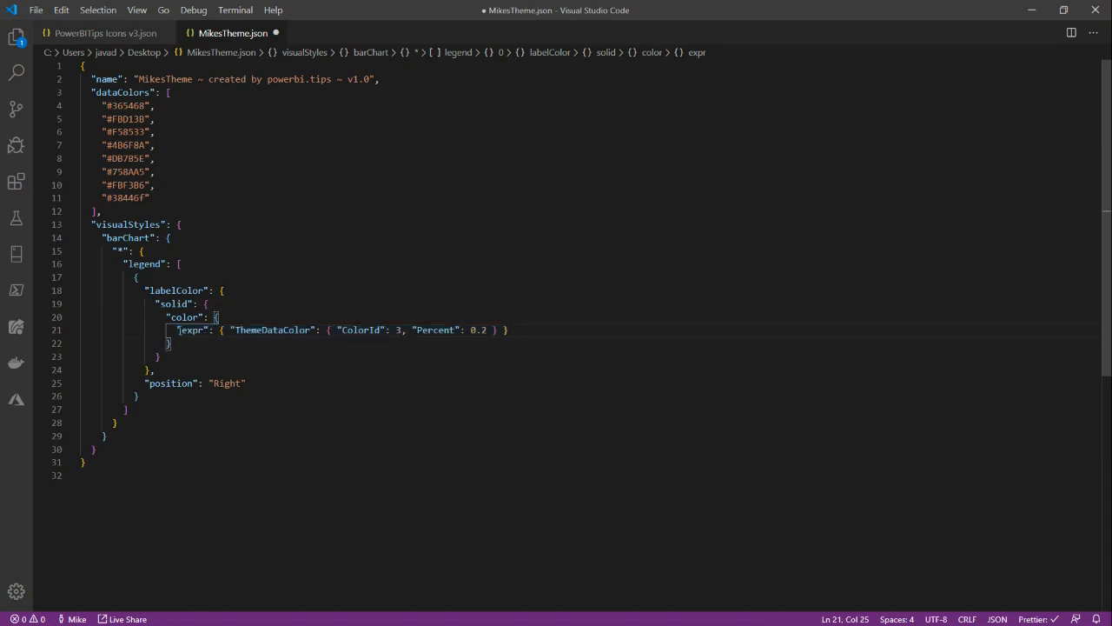
drag(177, 331, 518, 331)
click(411, 364)
drag(339, 330, 402, 331)
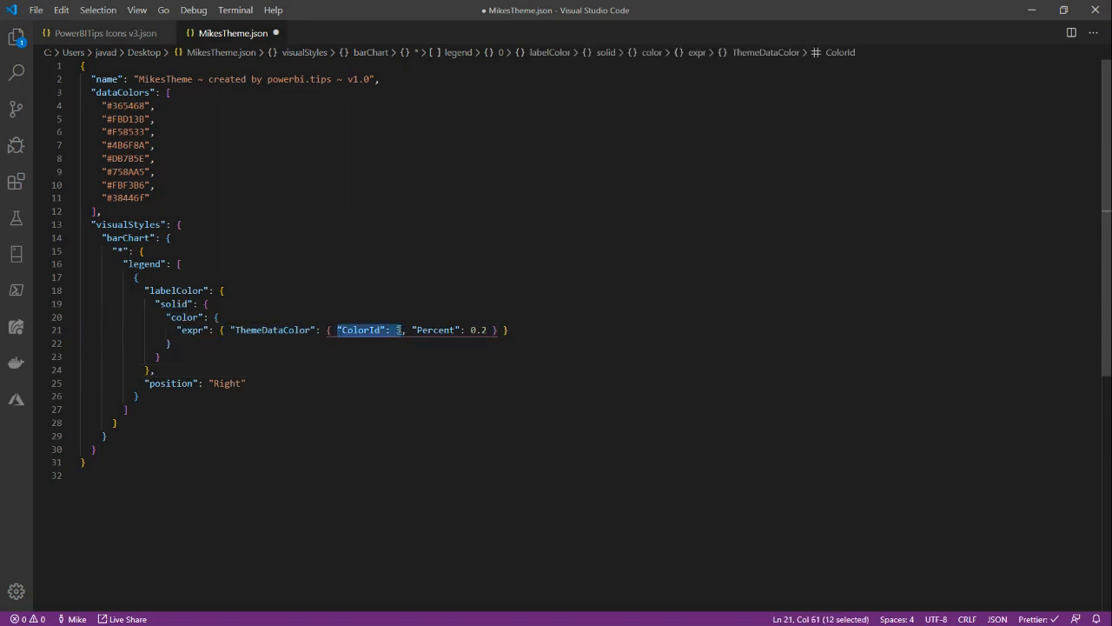
drag(411, 331, 488, 330)
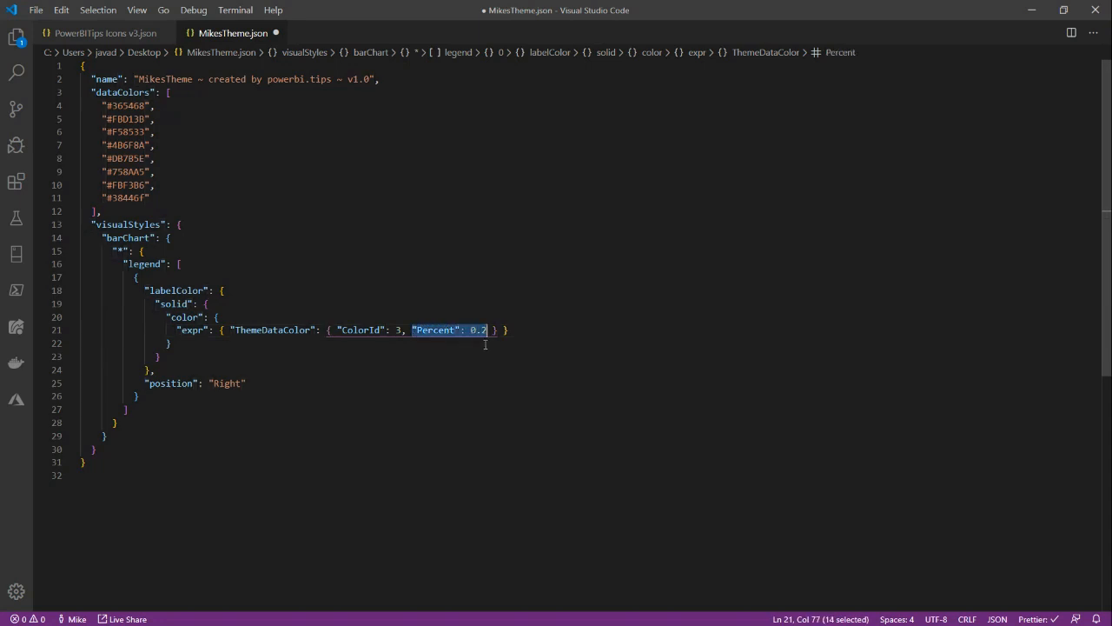
key(Down)
key(Down)
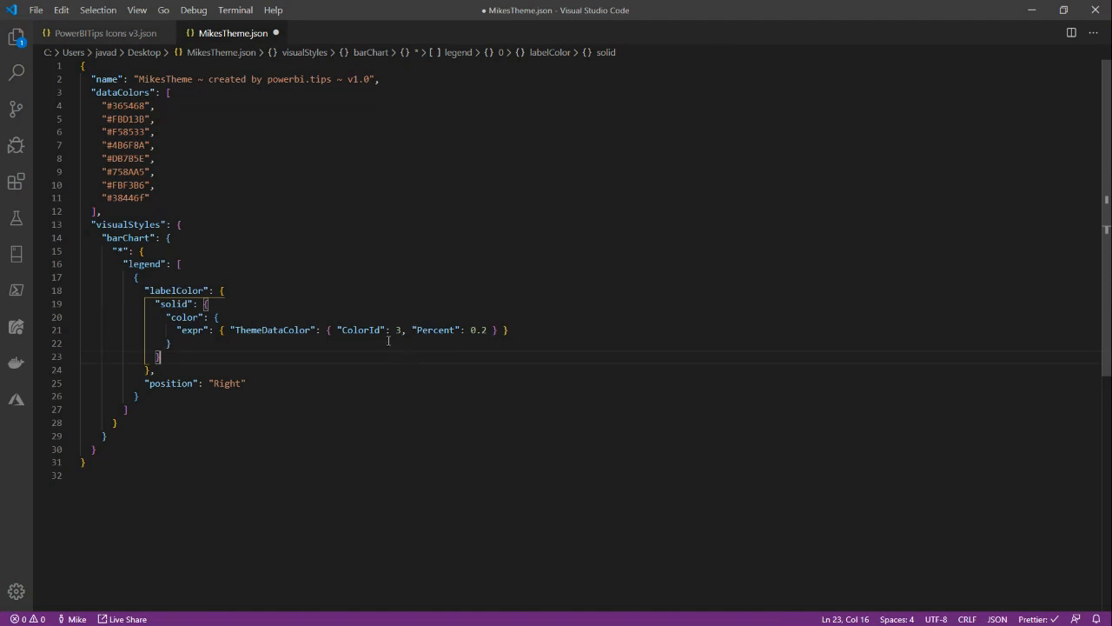
click(398, 200)
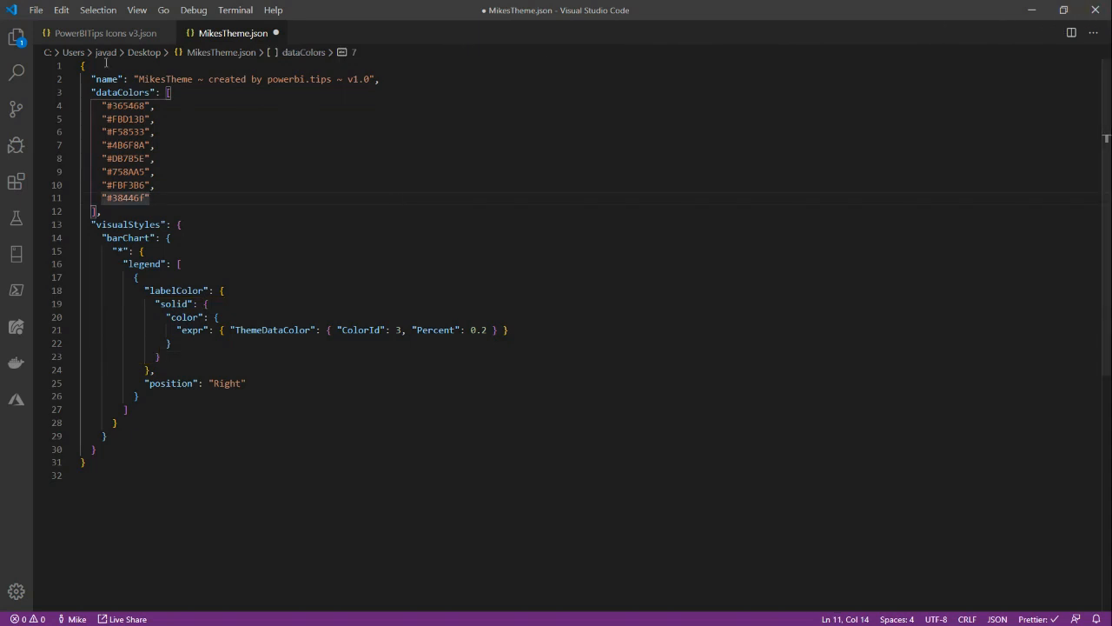
click(1090, 13)
click(670, 319)
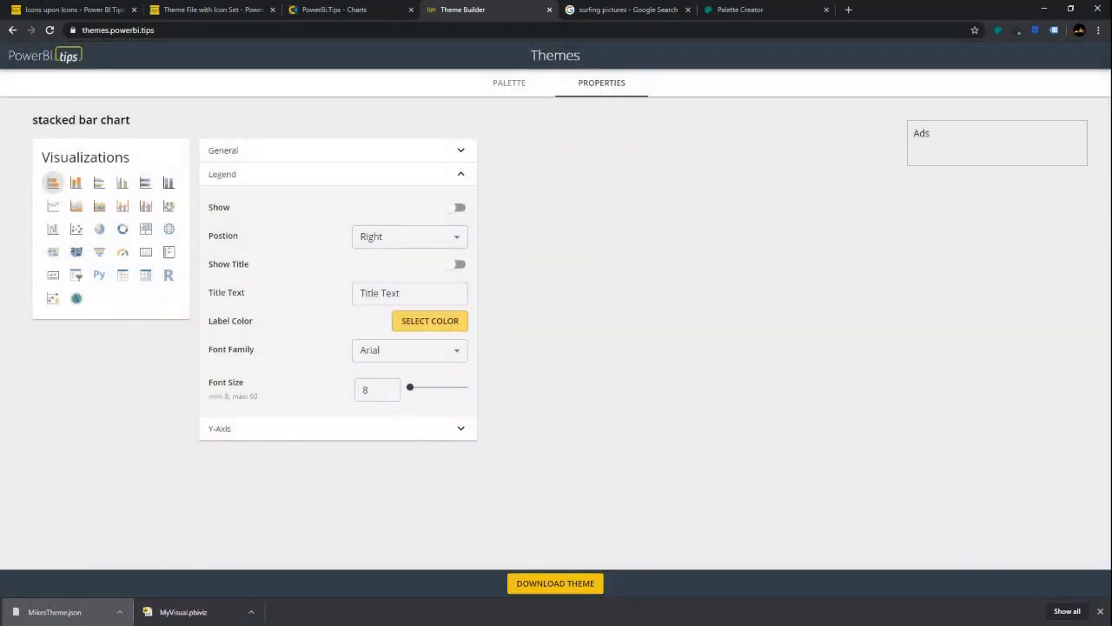
Switch to Power BI Desktop and import MikesTheme.json from the Desktop folder as the report theme.
double_click(966, 10)
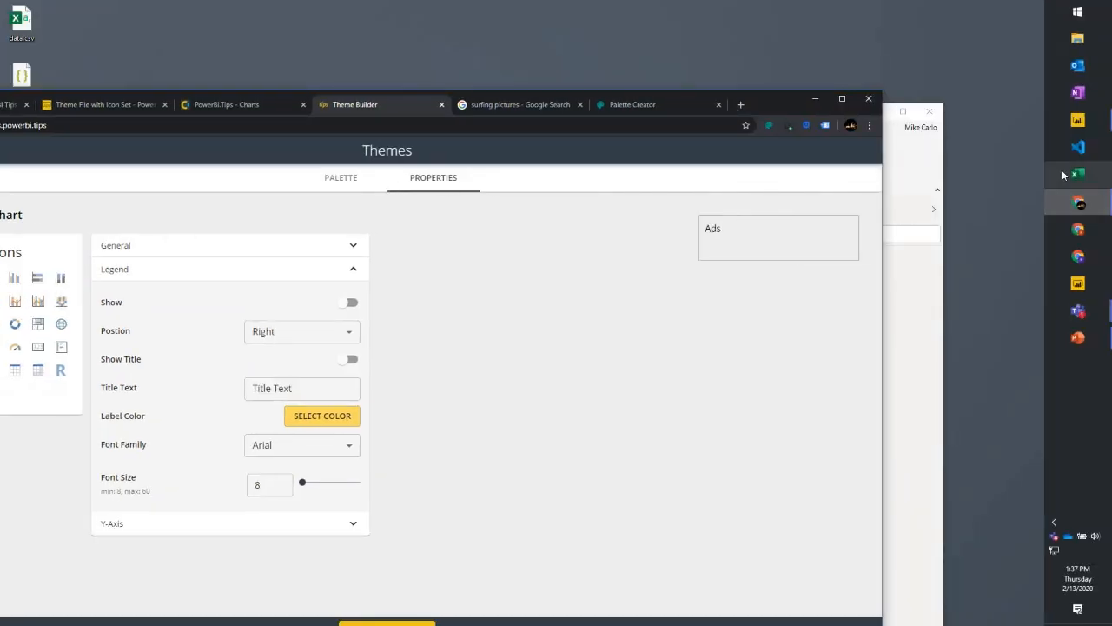
click(1081, 116)
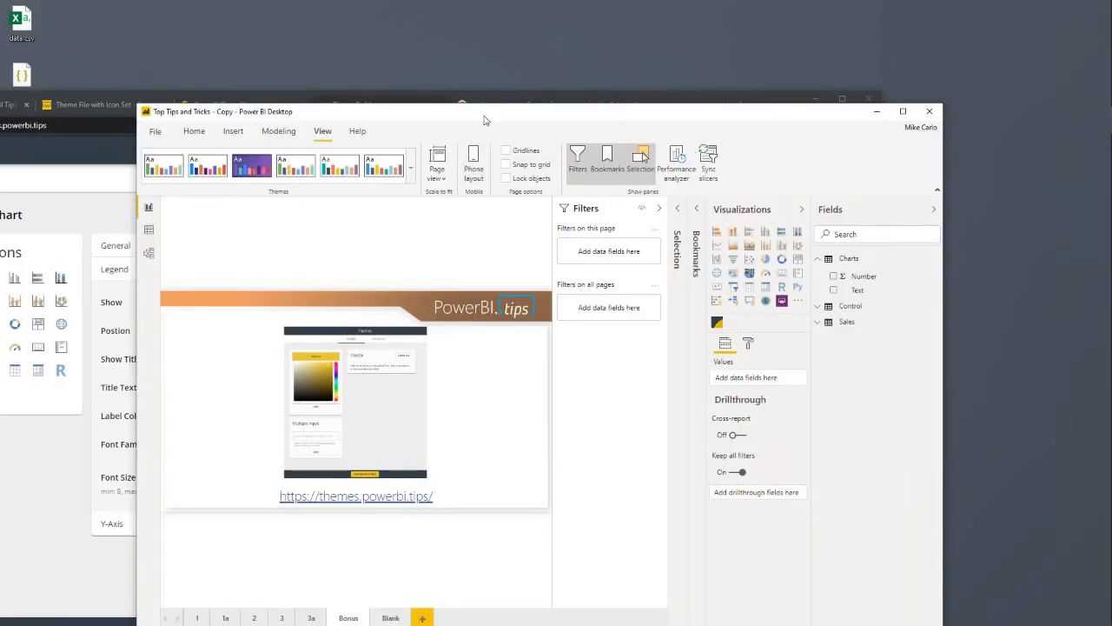
double_click(490, 115)
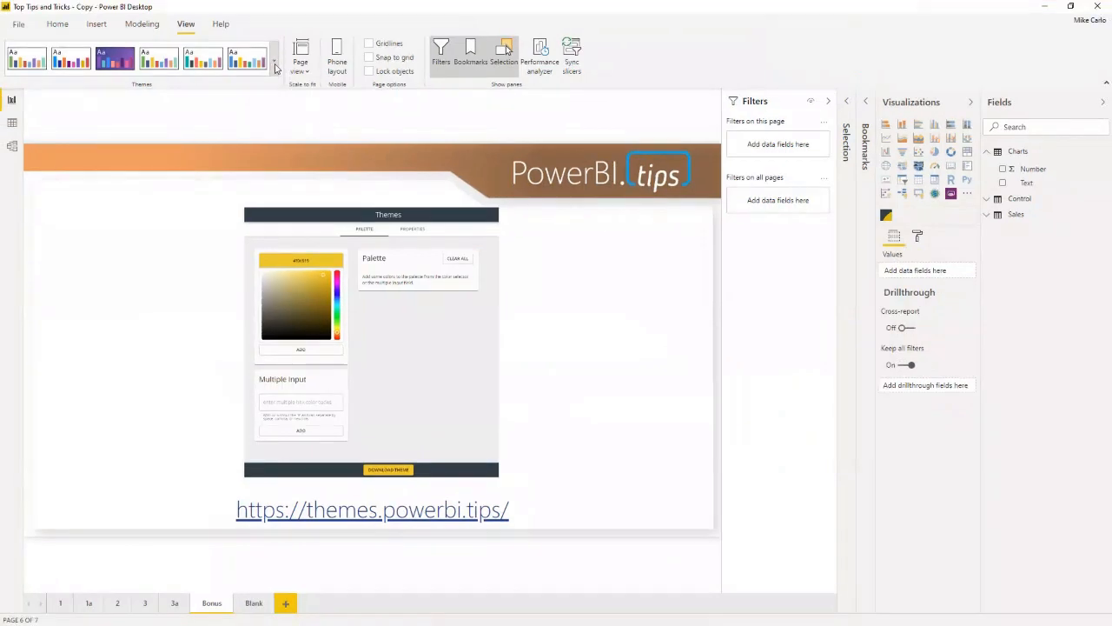
click(272, 69)
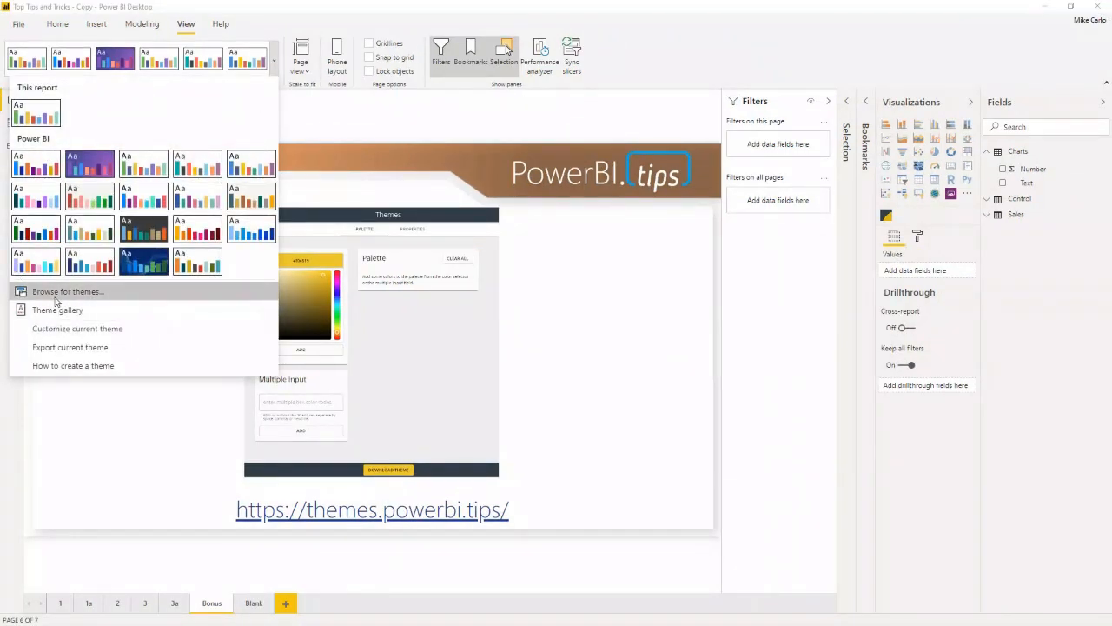
click(59, 292)
click(216, 96)
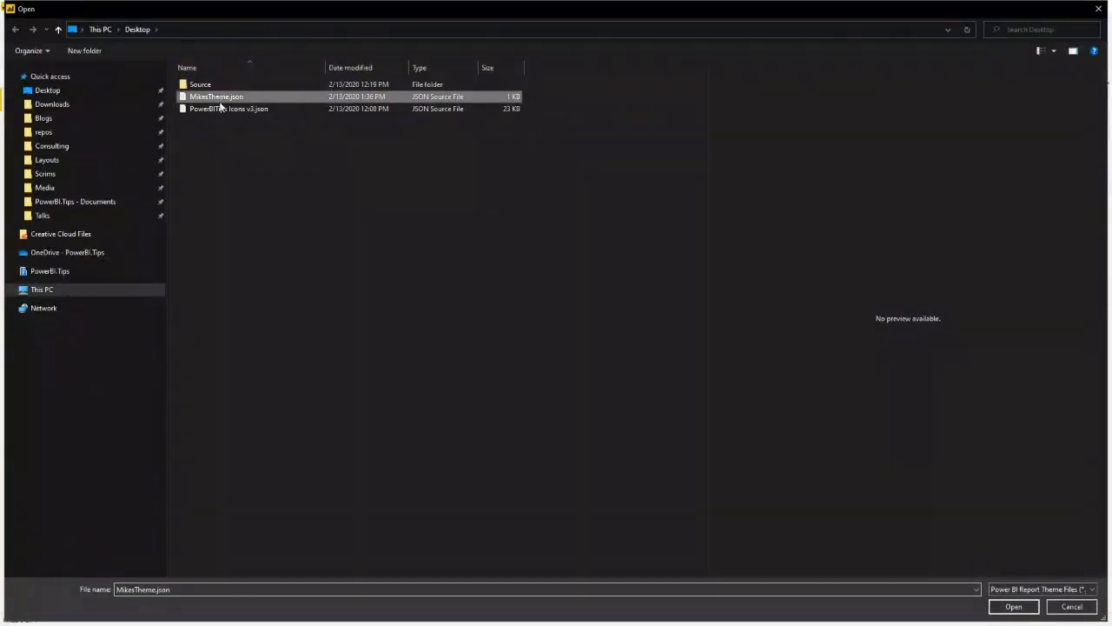
click(1013, 606)
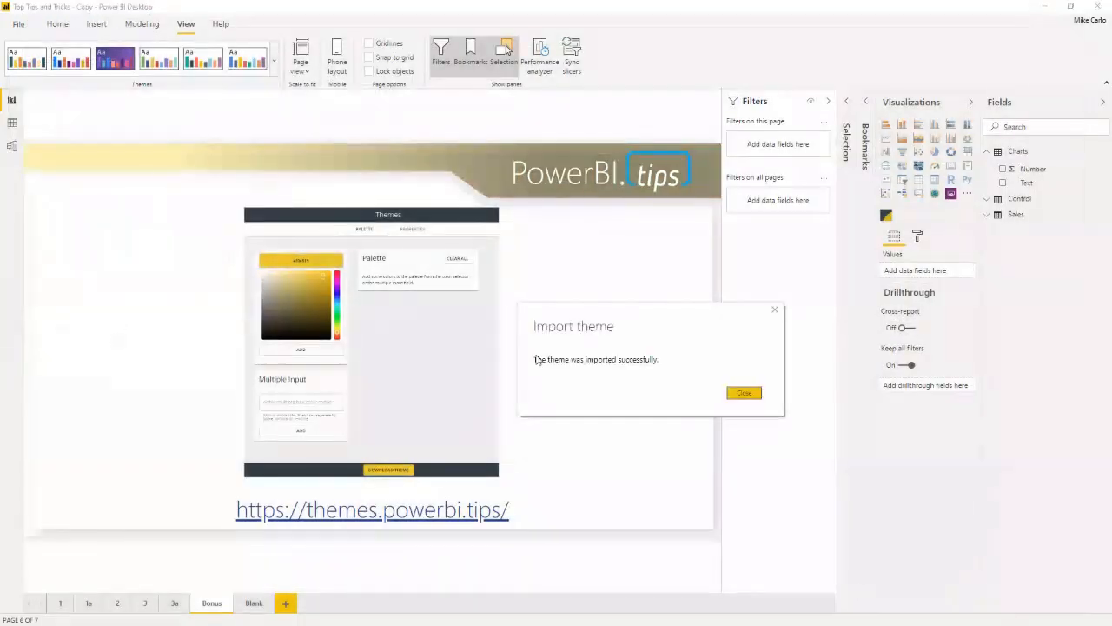
click(733, 397)
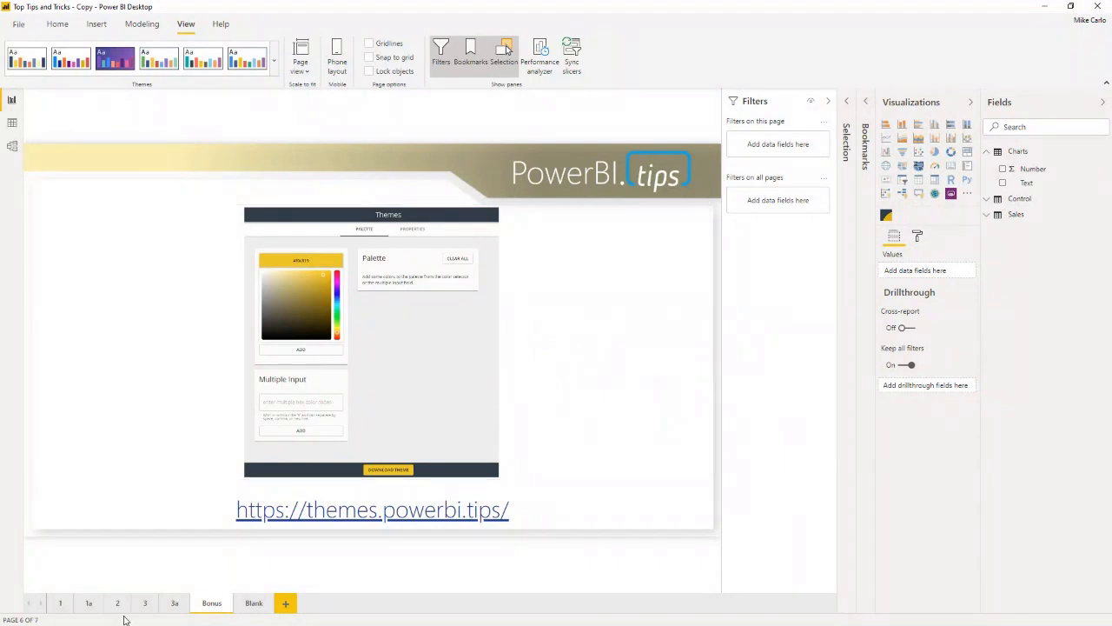
On report page 1, add the ID field from the Sales table as the legend of the column chart.
click(61, 603)
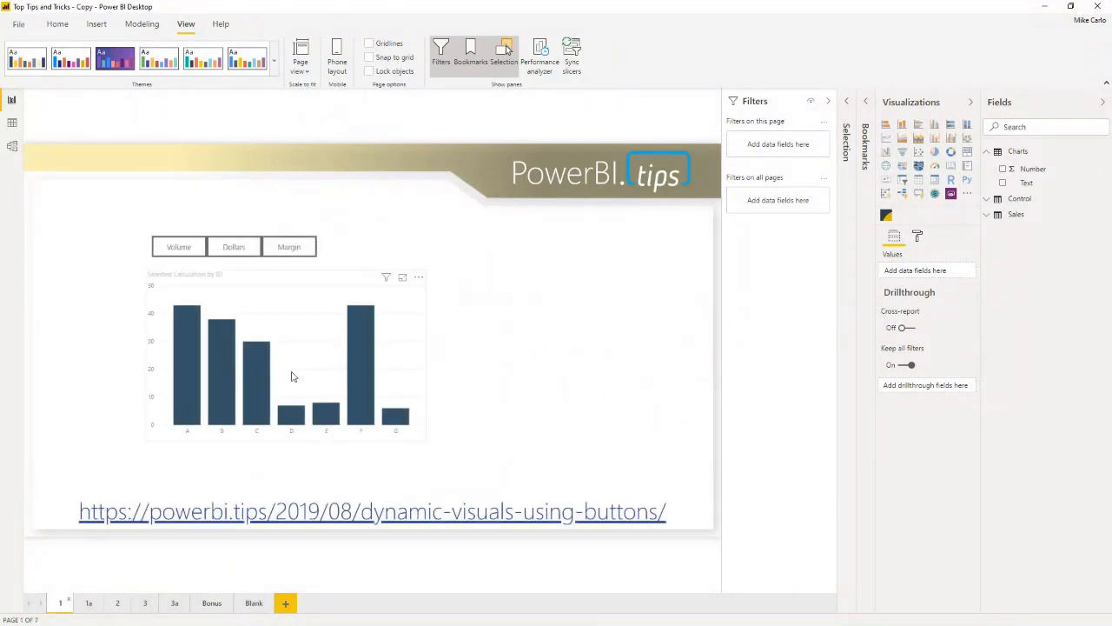
click(415, 339)
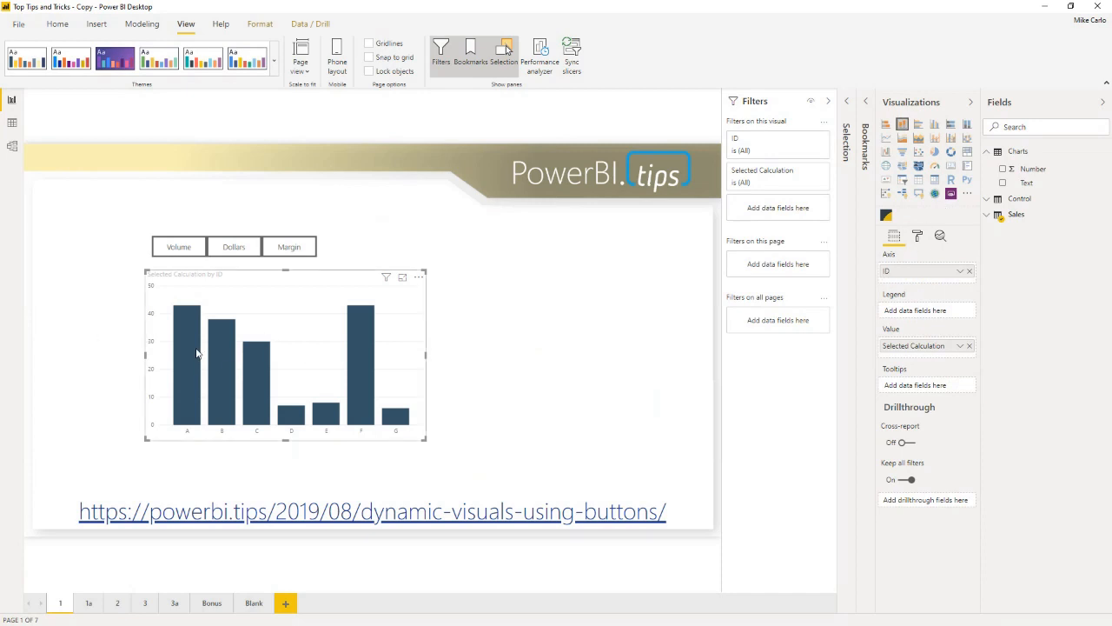
click(991, 215)
drag(1026, 247, 947, 312)
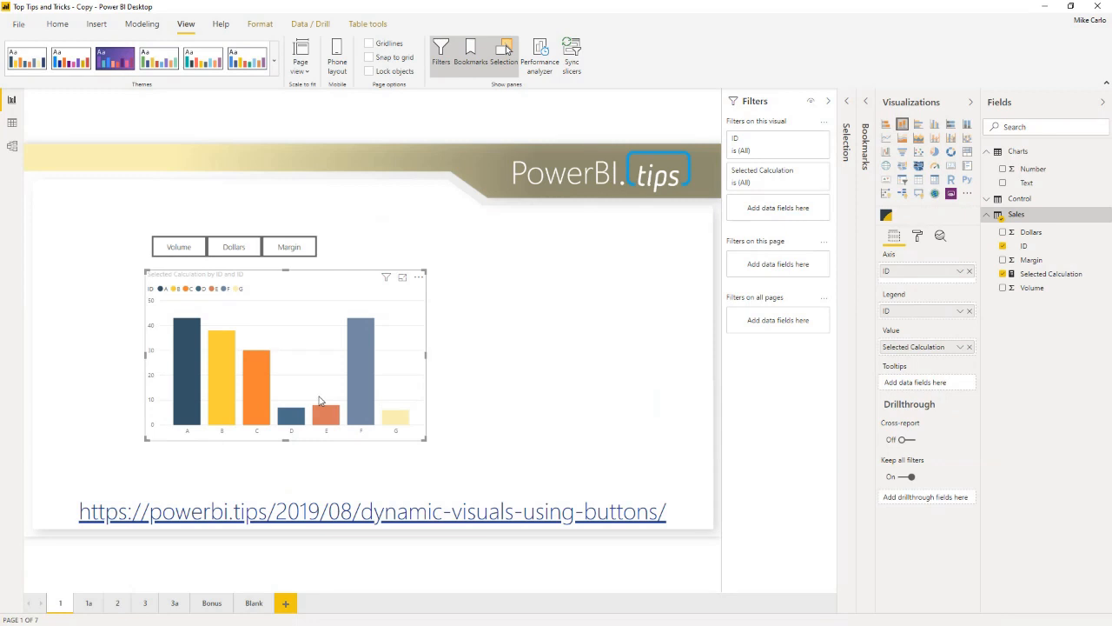
View the Bonus and Blank report pages in the imported theme and minimise Power BI Desktop.
click(219, 606)
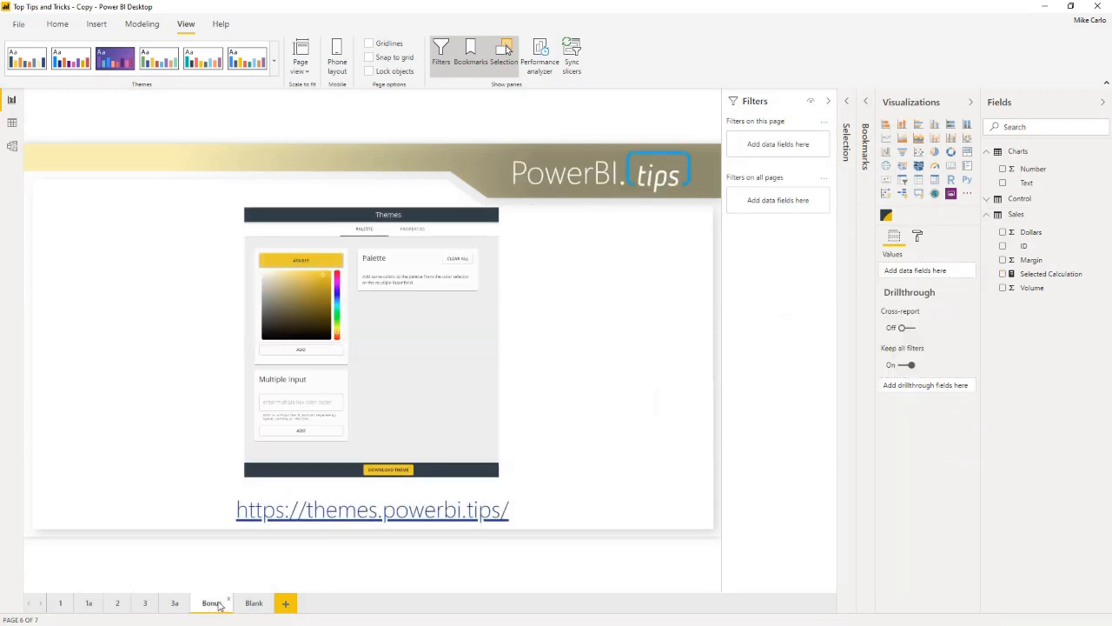
click(251, 606)
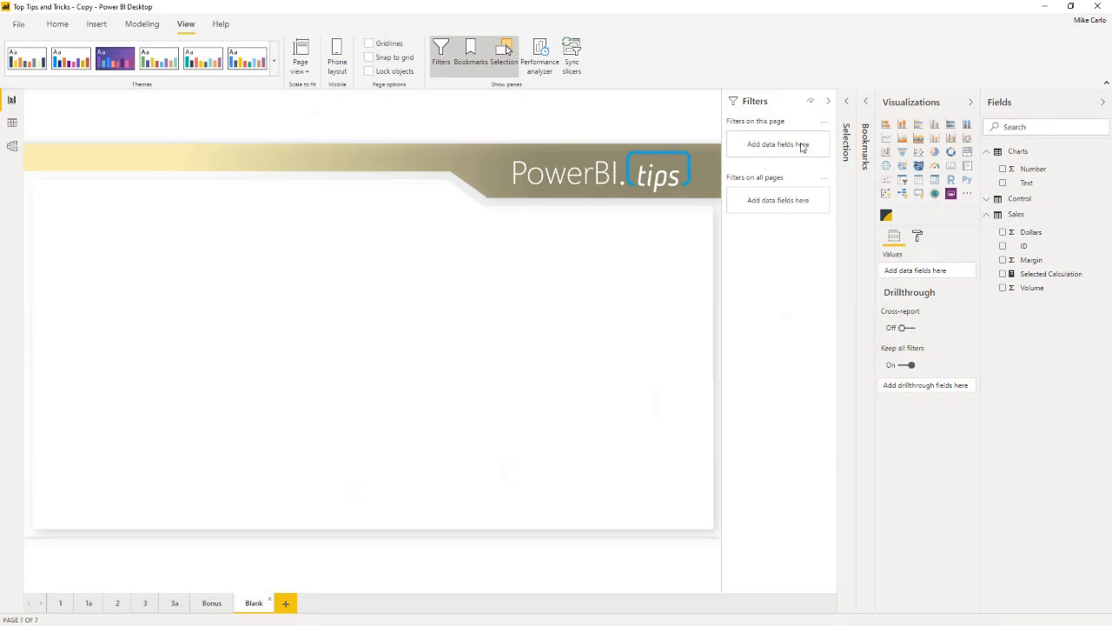
click(1045, 7)
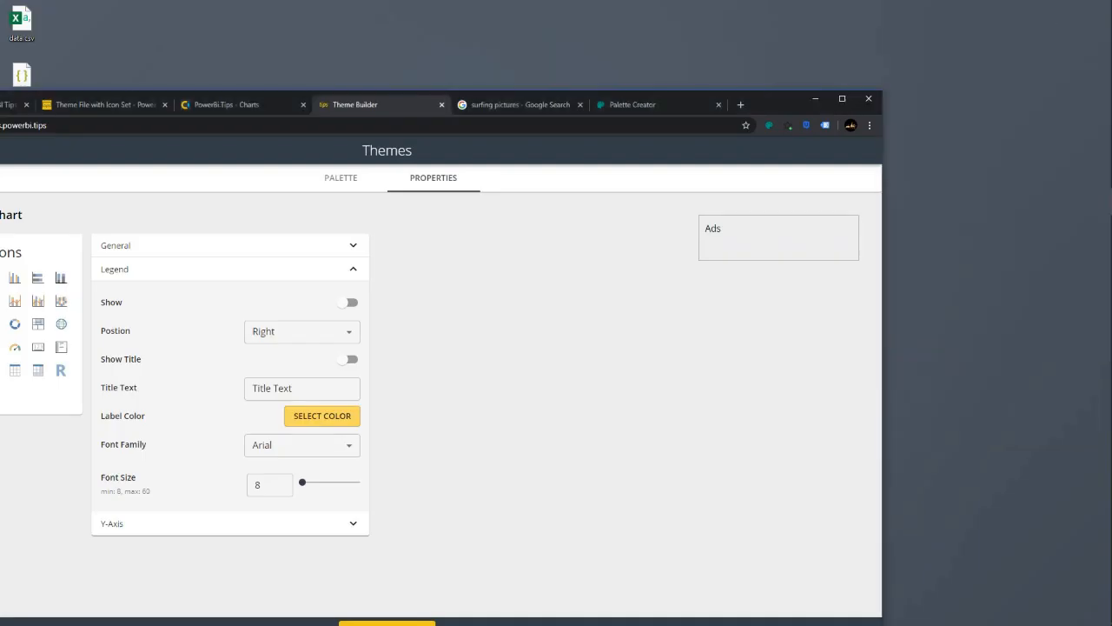
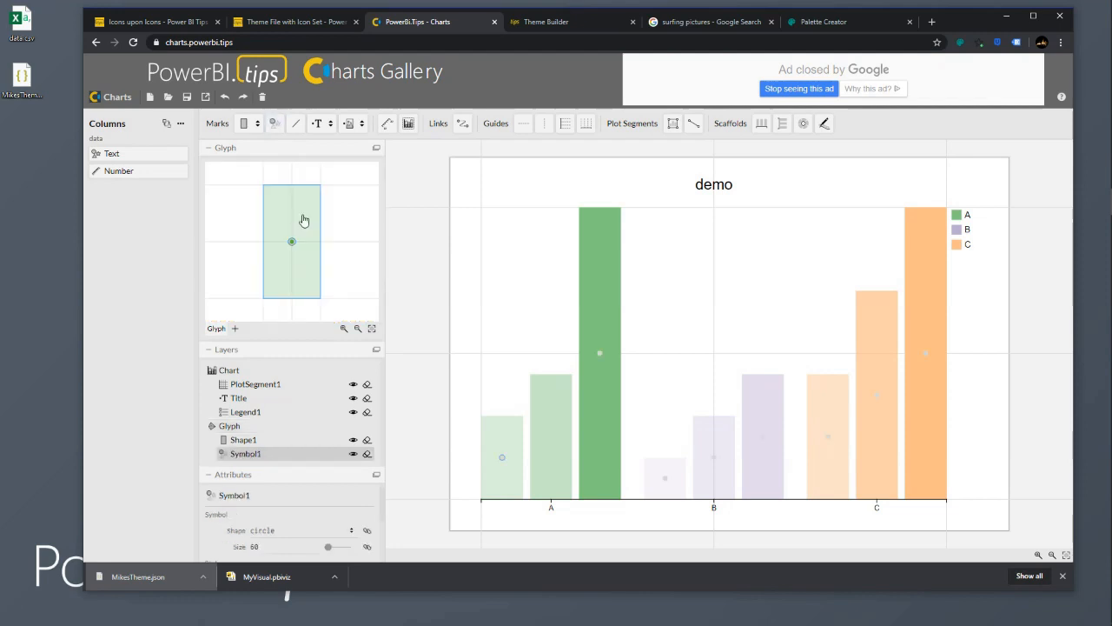
Bind the glyph symbol's size to the Number column and set its fill colour to dark grey #525252.
drag(113, 170, 298, 254)
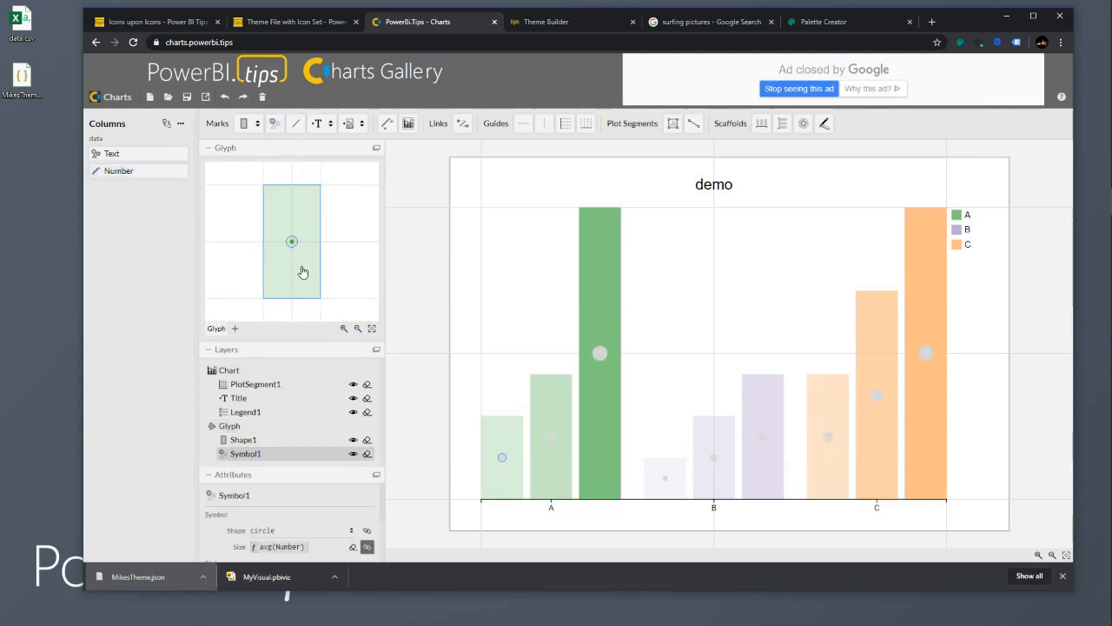
scroll(278, 512, down, 3)
click(258, 500)
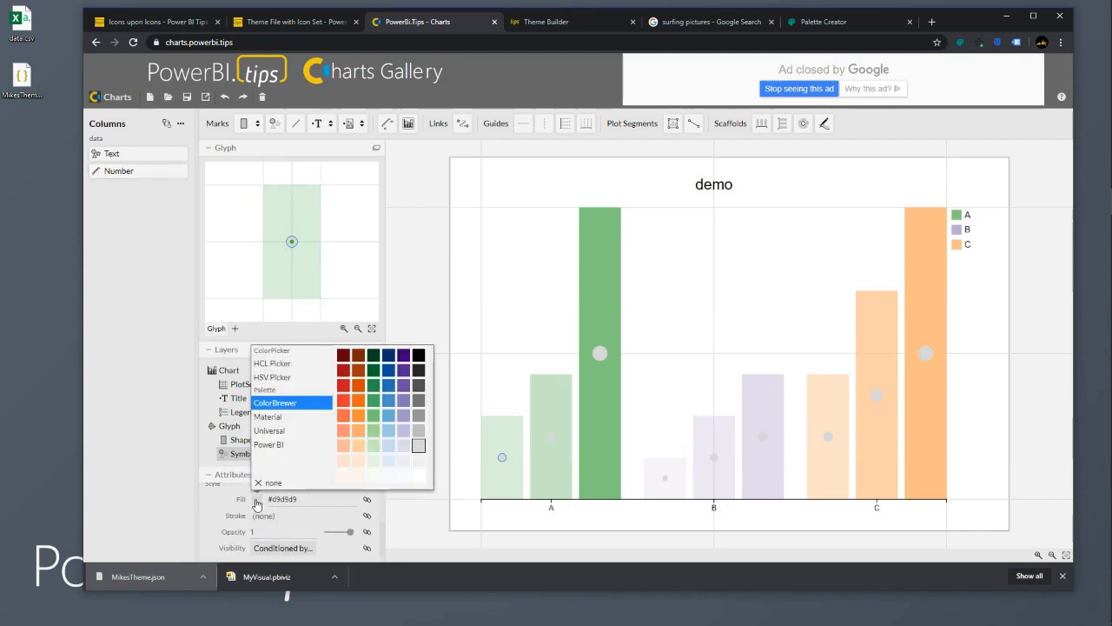
click(419, 389)
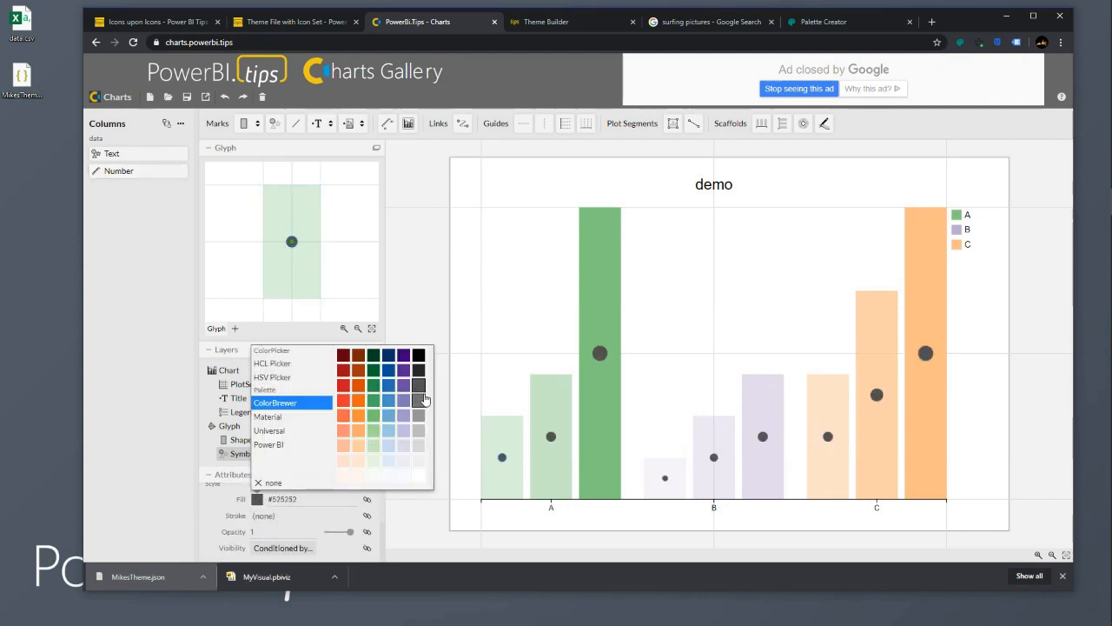
click(415, 261)
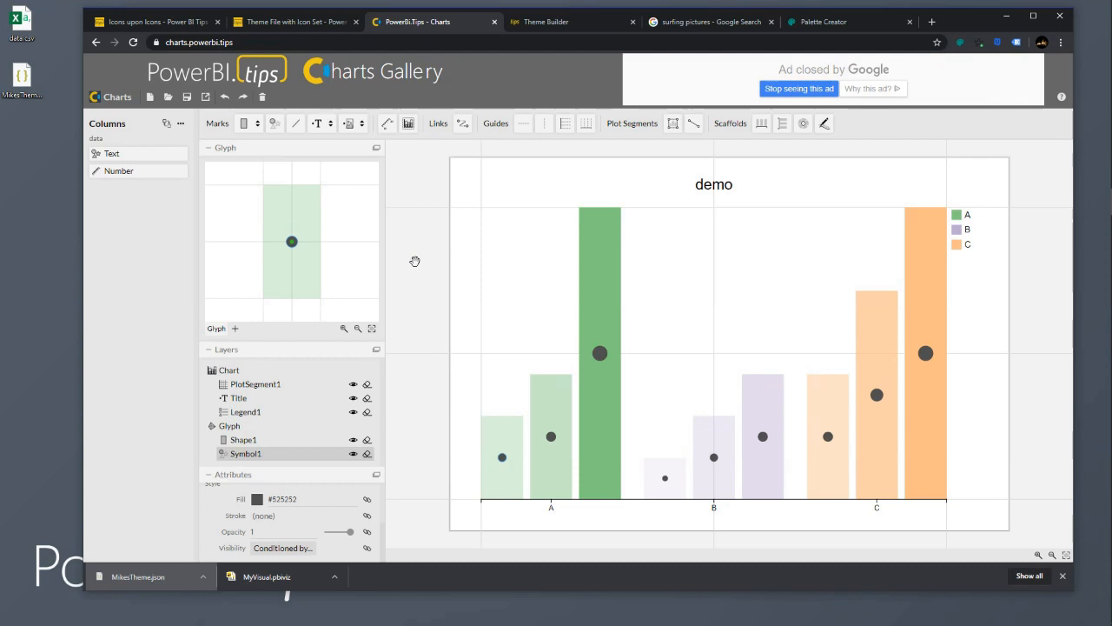
Lower the upper edge of the bar plot segment to the chart's horizontal middle guide.
click(516, 239)
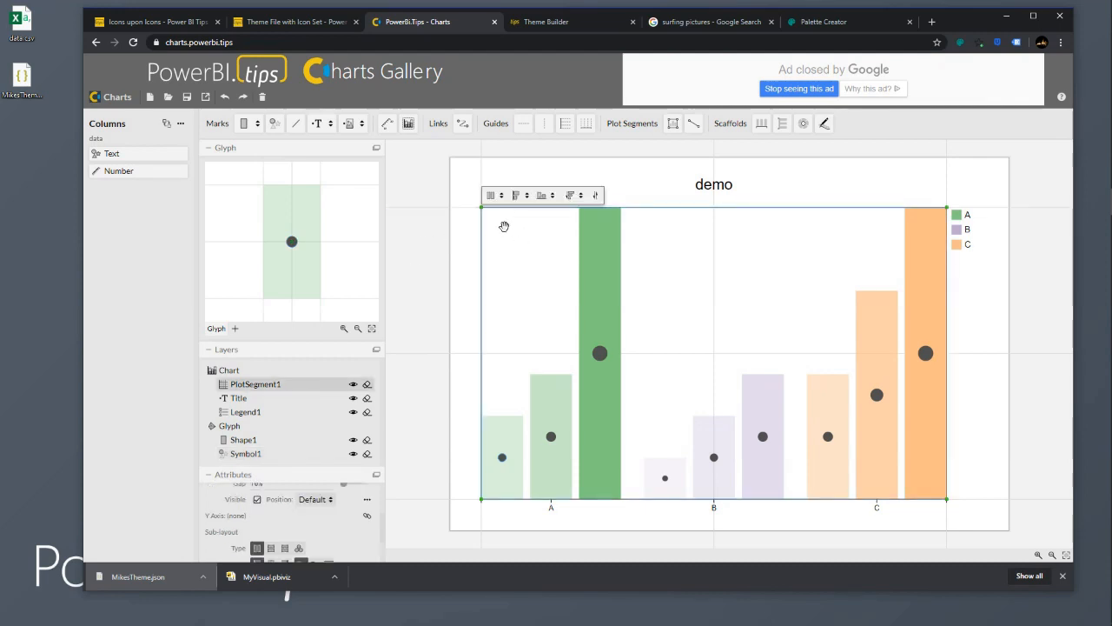
drag(474, 331, 482, 354)
click(557, 268)
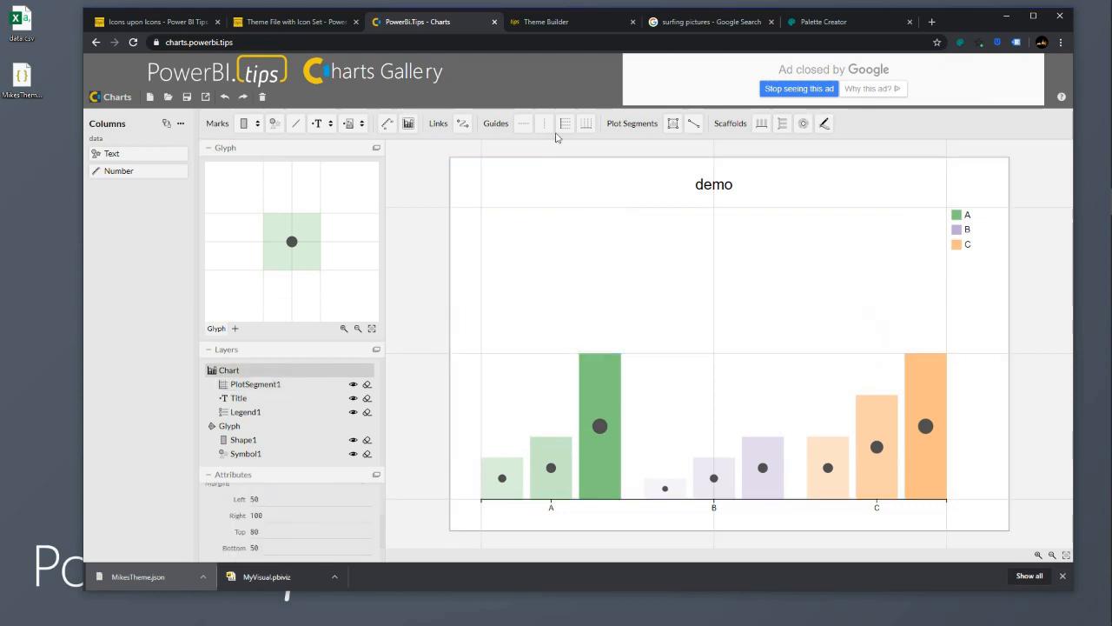
Draw a line plot segment rising diagonally above the bars, from the middle guide to the upper corner near the legend, and delete it.
click(694, 123)
drag(485, 352, 947, 209)
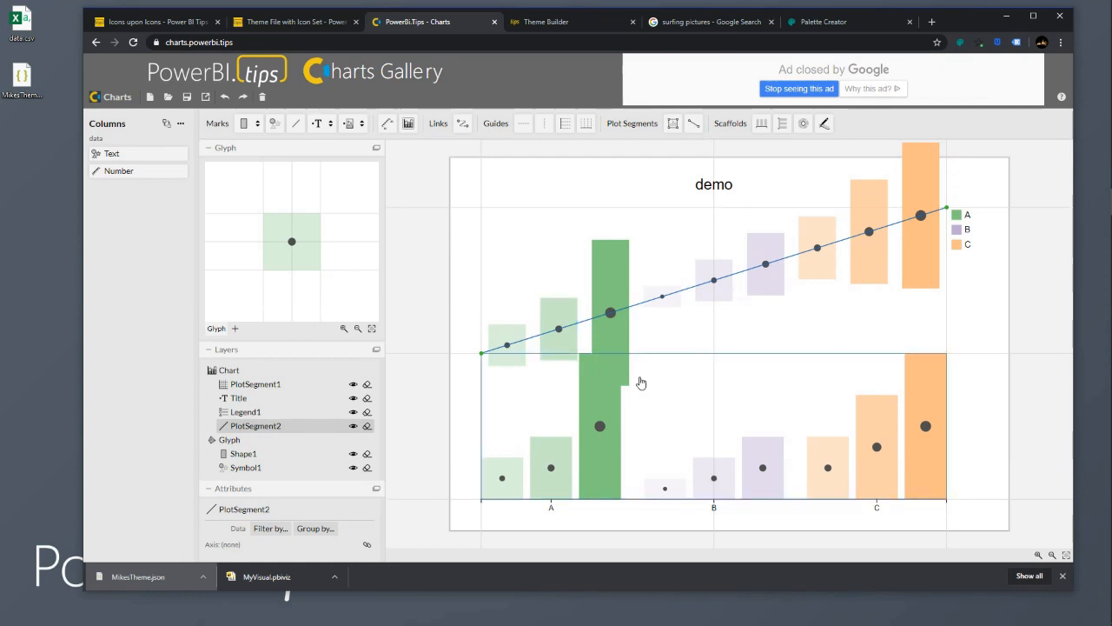
key(Delete)
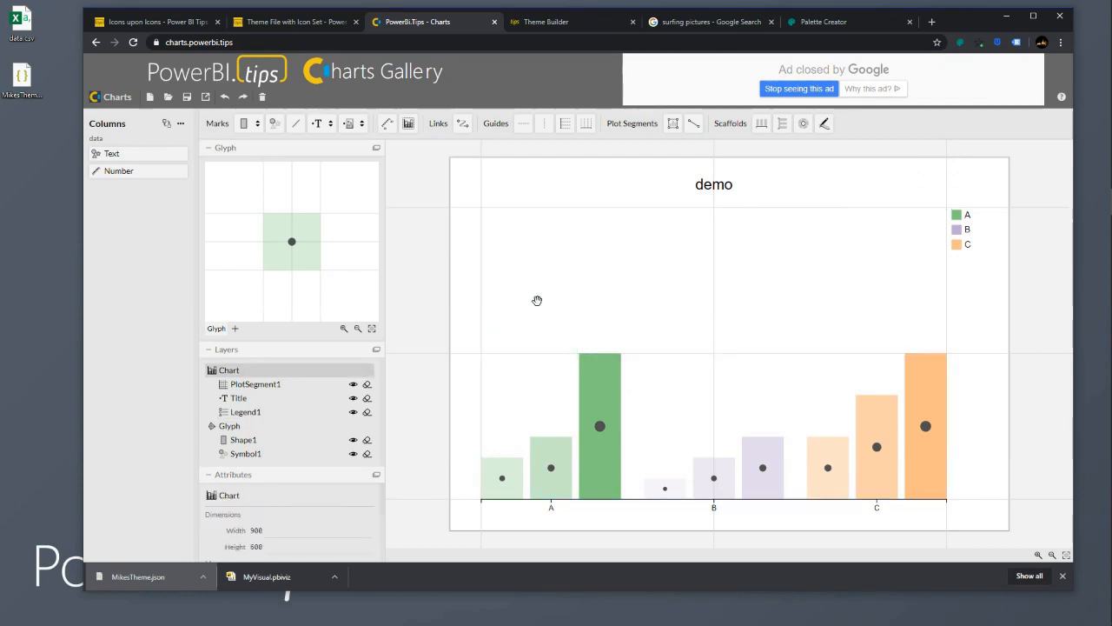
Add a second glyph and draw a line plot segment diagonally above the bars, from the middle guide to the upper corner near the legend.
click(262, 329)
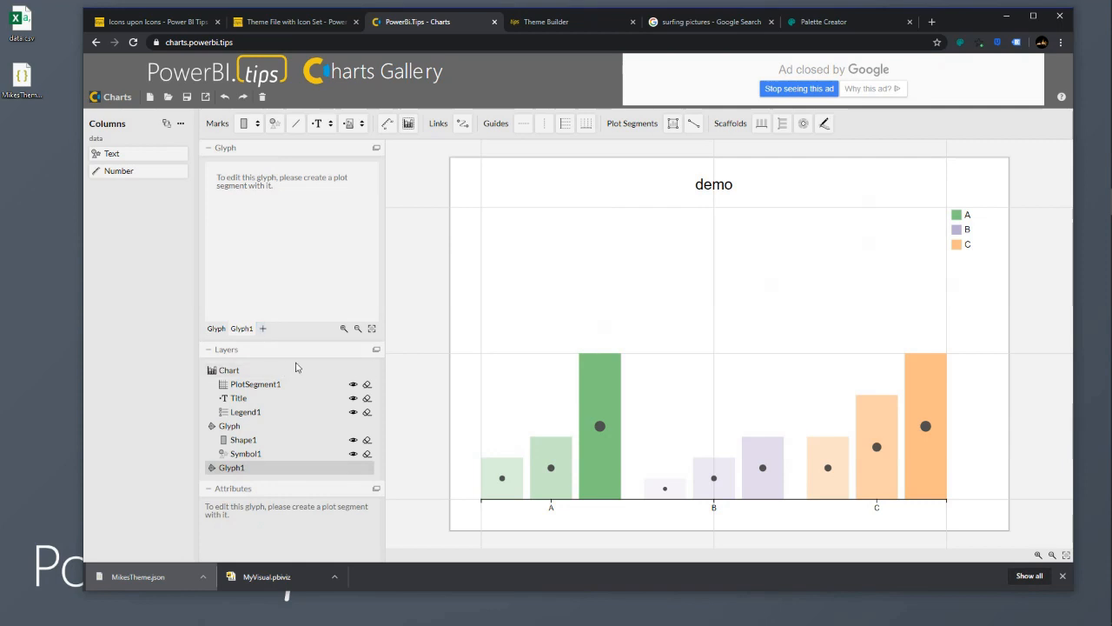
click(694, 123)
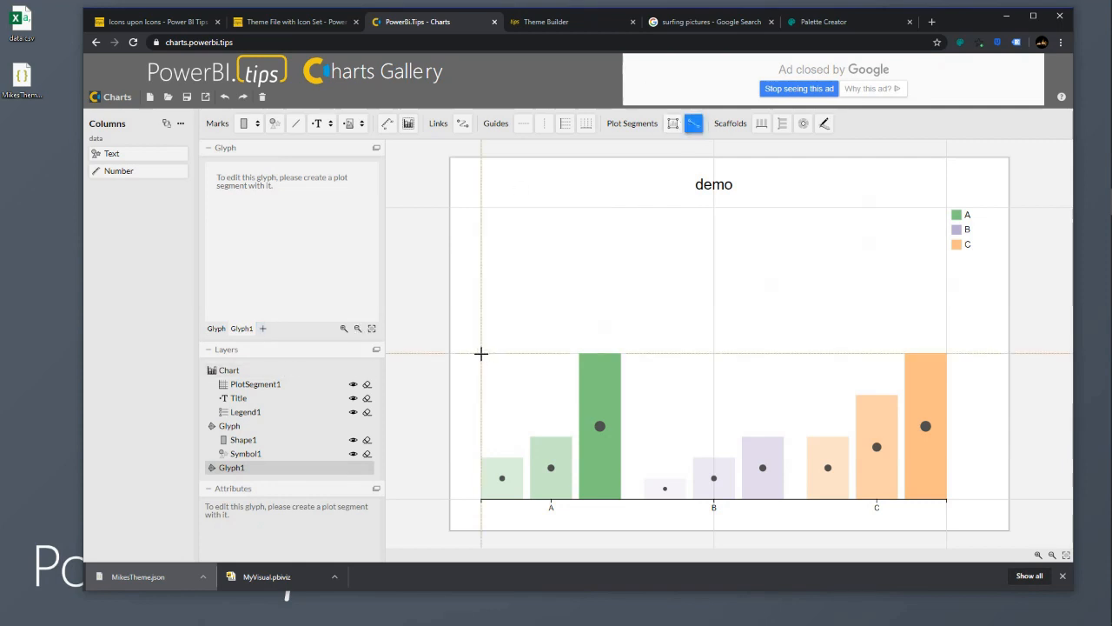
drag(481, 353, 946, 209)
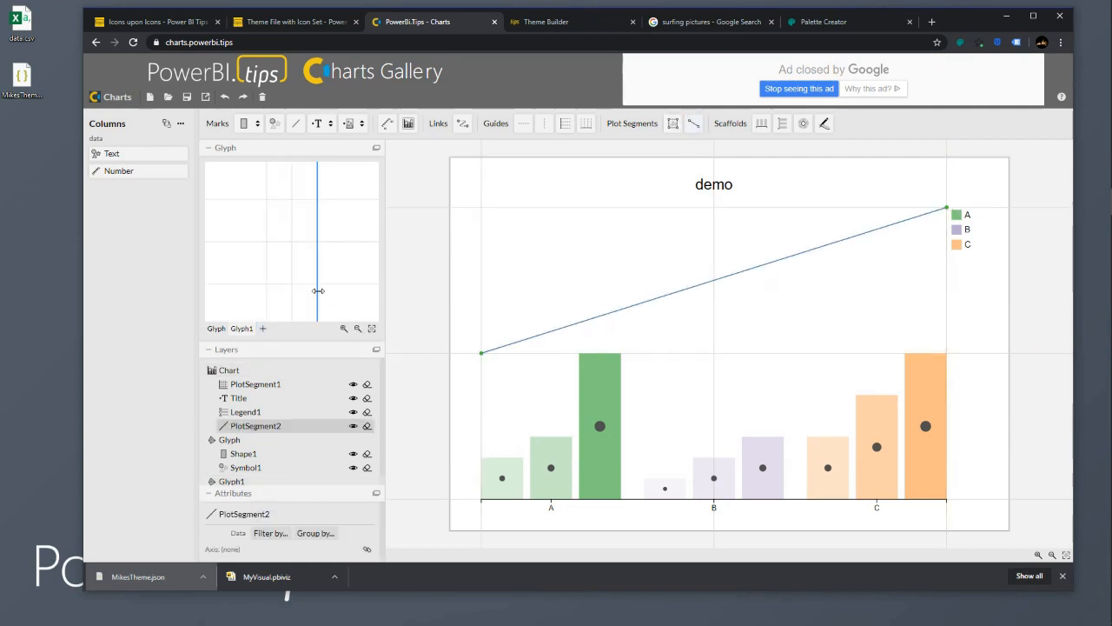
Add a circle symbol at the centre of the second glyph and bind its size to the Number column.
drag(274, 124, 292, 242)
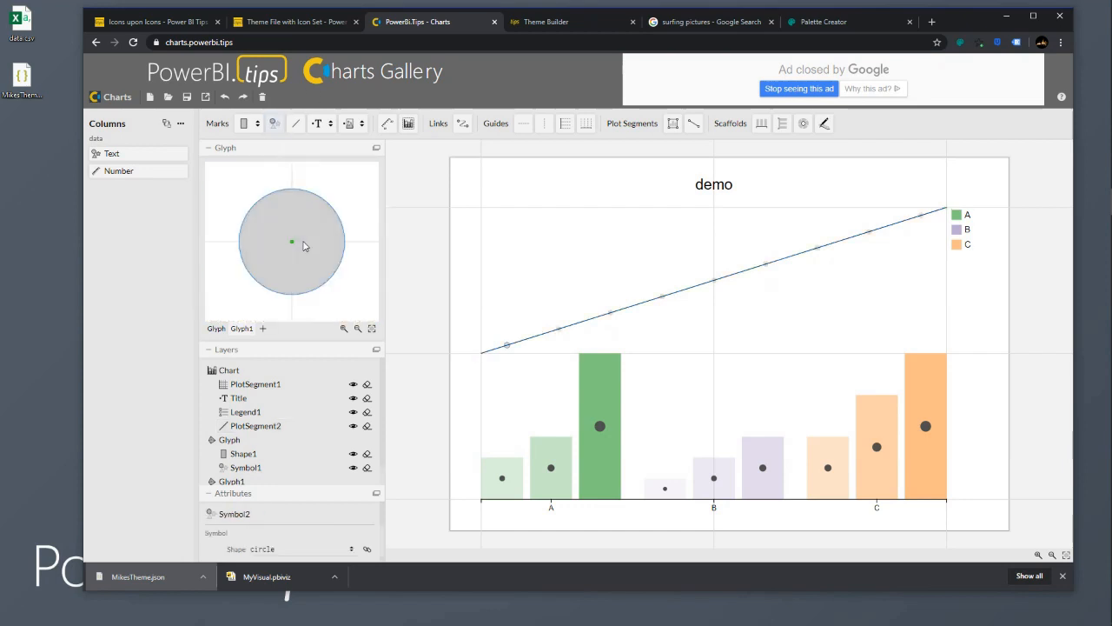
drag(109, 170, 274, 262)
drag(109, 170, 268, 248)
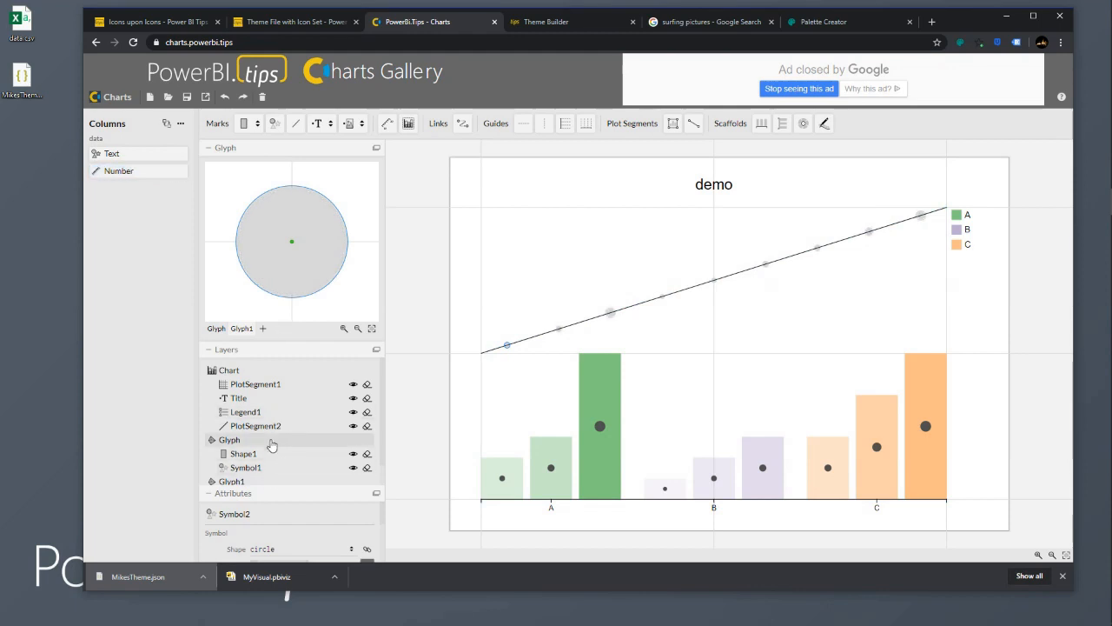
Try a range end of 7 for the scale behind the new symbol's size, and clear it back to automatic.
scroll(277, 474, down, 1)
click(211, 350)
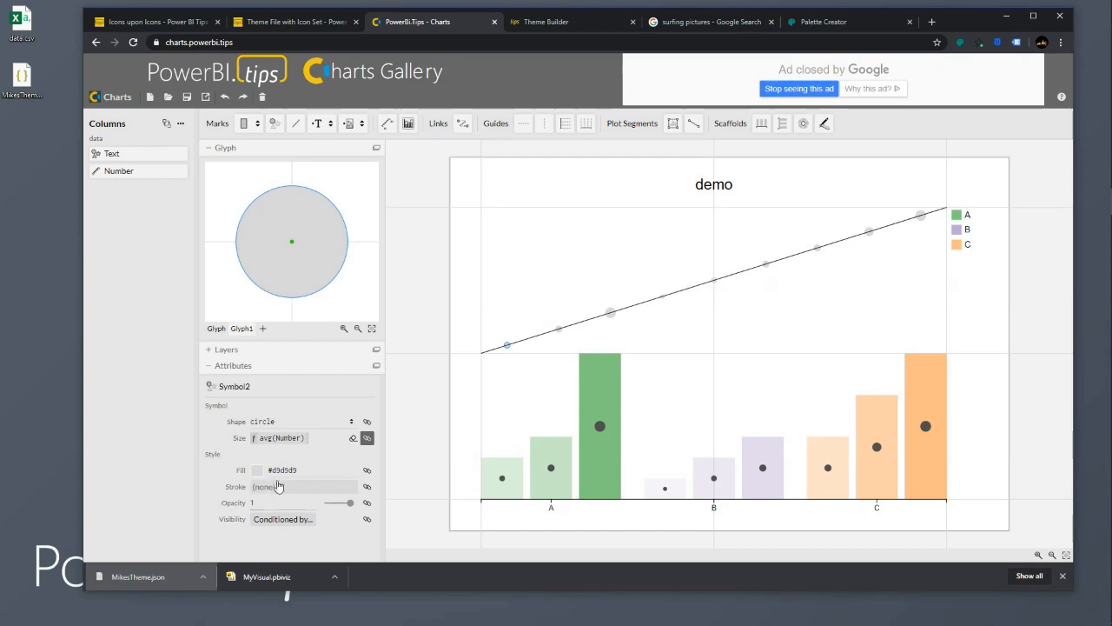
click(296, 443)
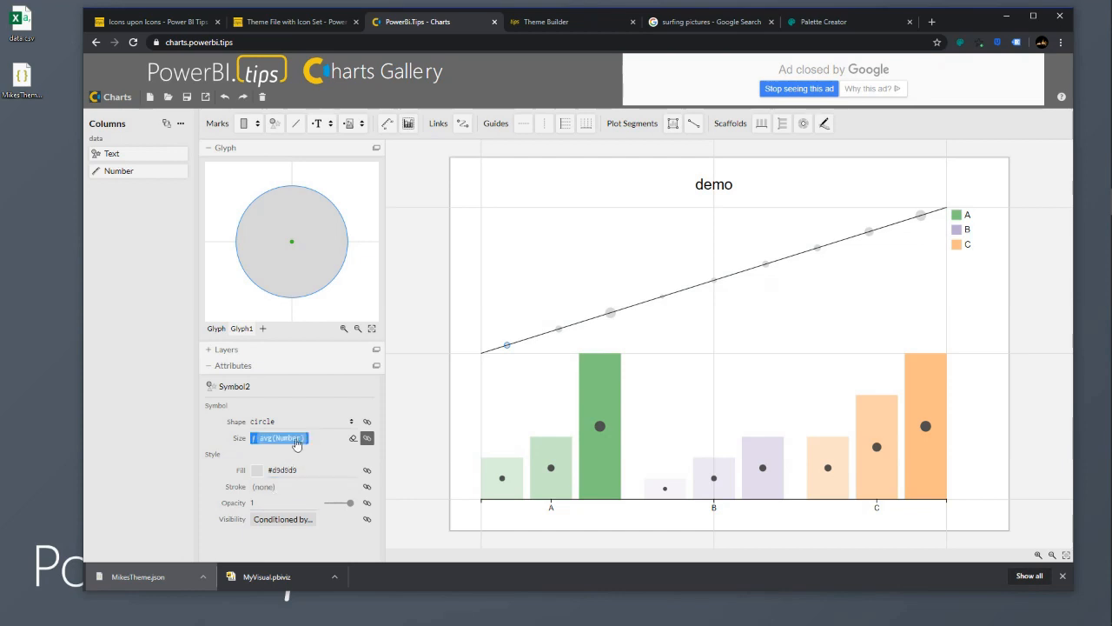
click(417, 337)
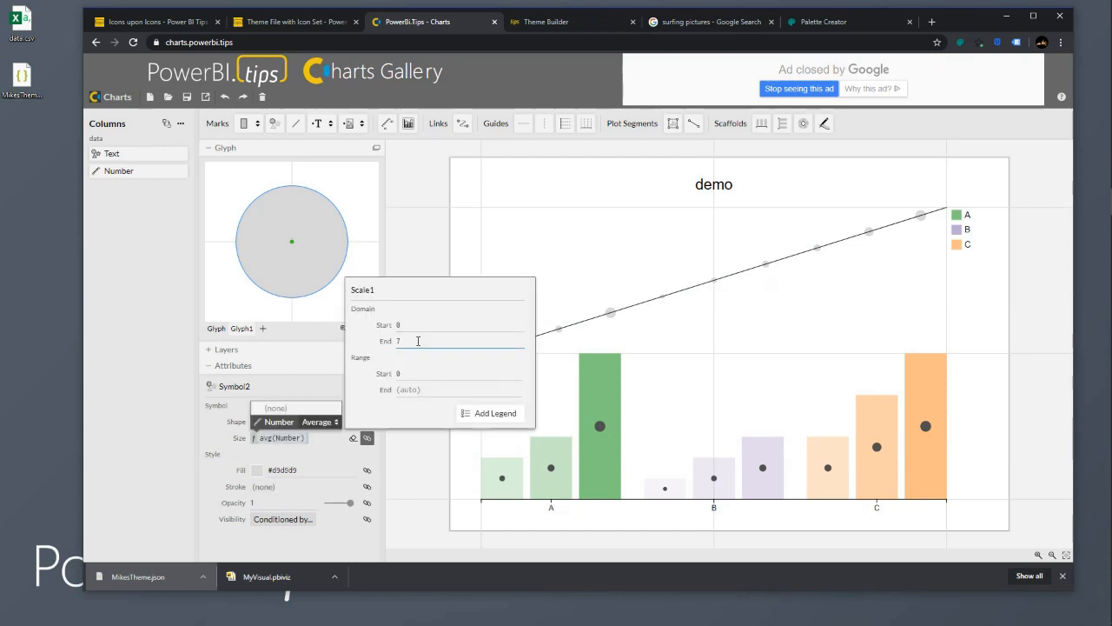
click(420, 389)
key(Return)
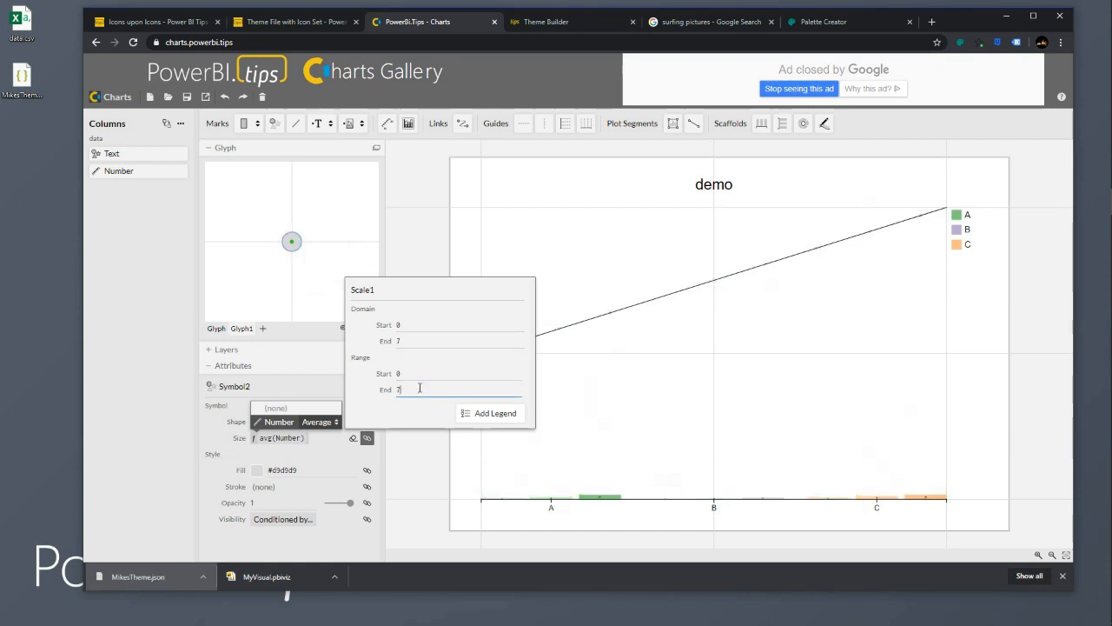
click(419, 389)
key(BackSpace)
Set the domain end of the symbol size scale to 3 and close the scale settings.
click(419, 374)
click(404, 327)
click(407, 342)
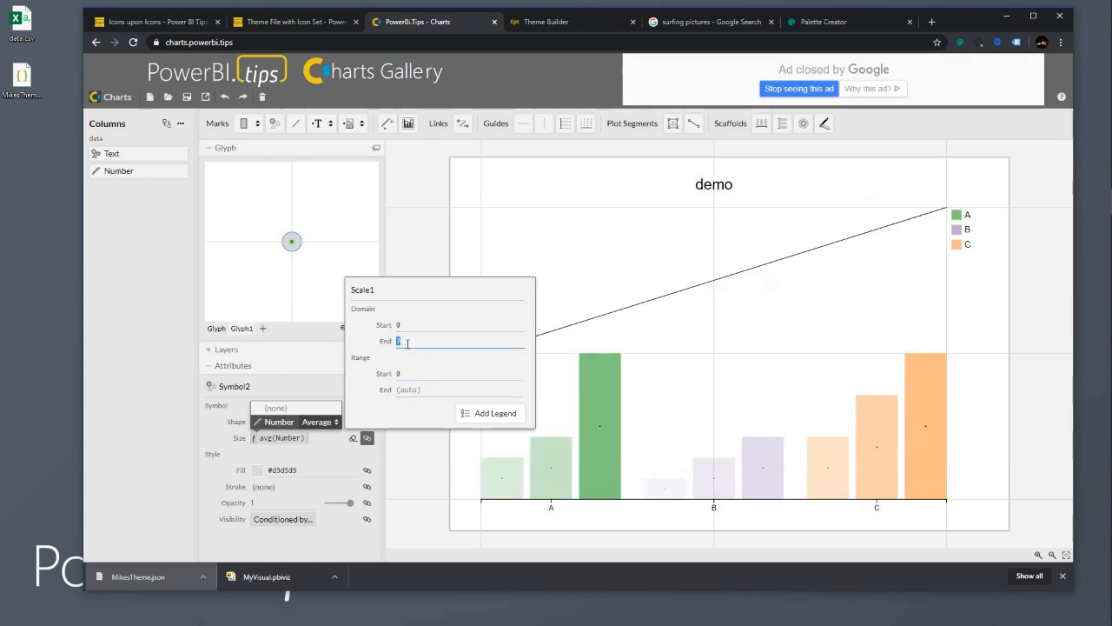
text(3)
key(Return)
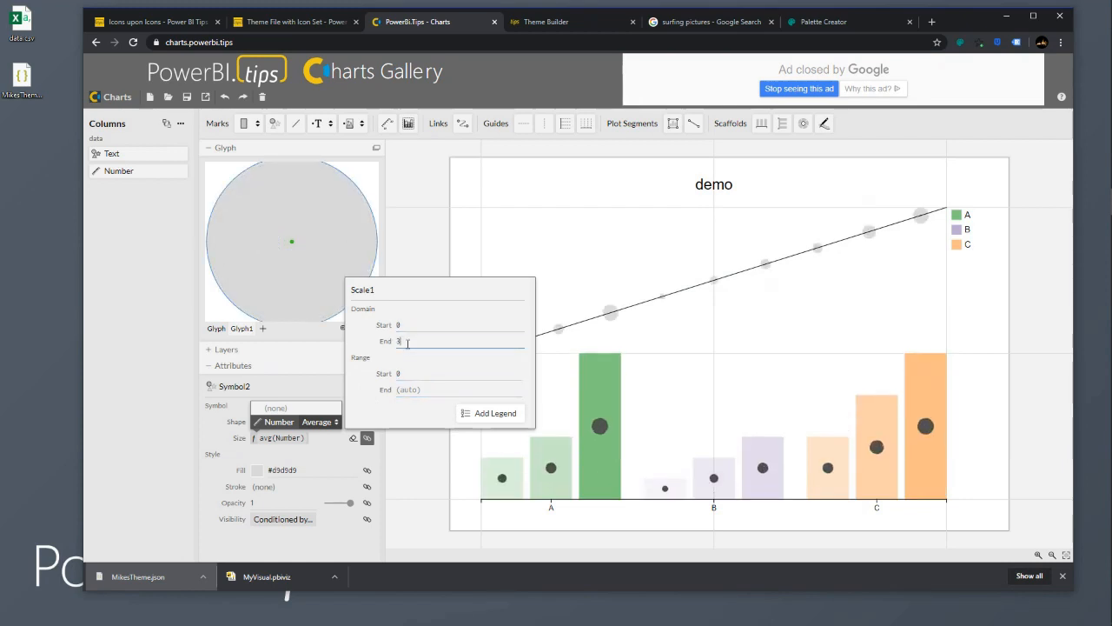
click(425, 484)
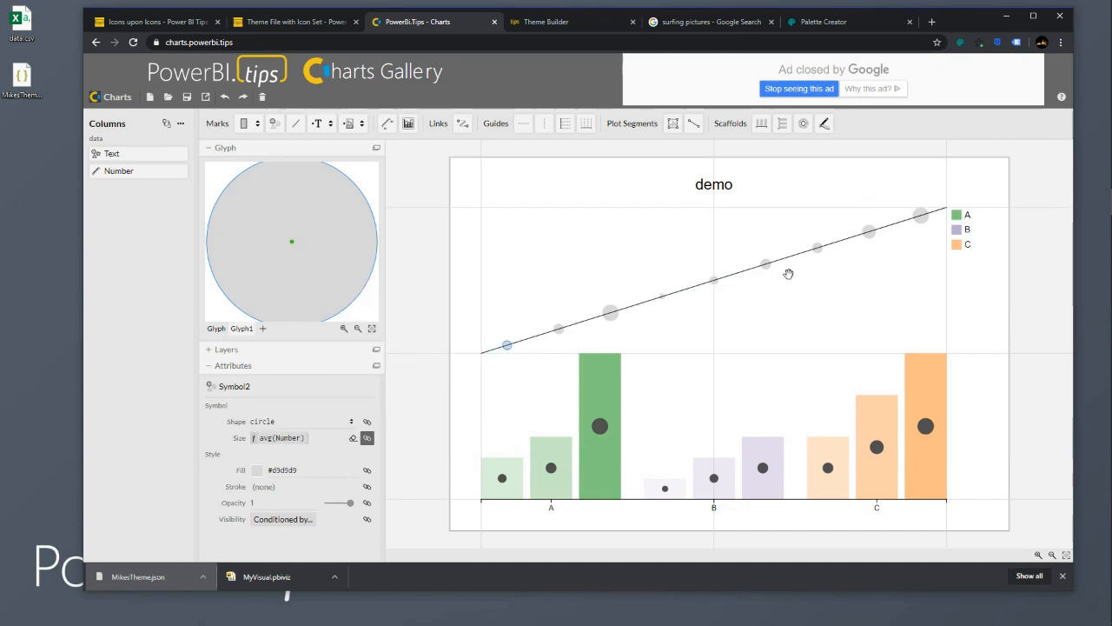
Bind the fill colour of the line plot segment's symbol to the Text column.
drag(113, 153, 261, 471)
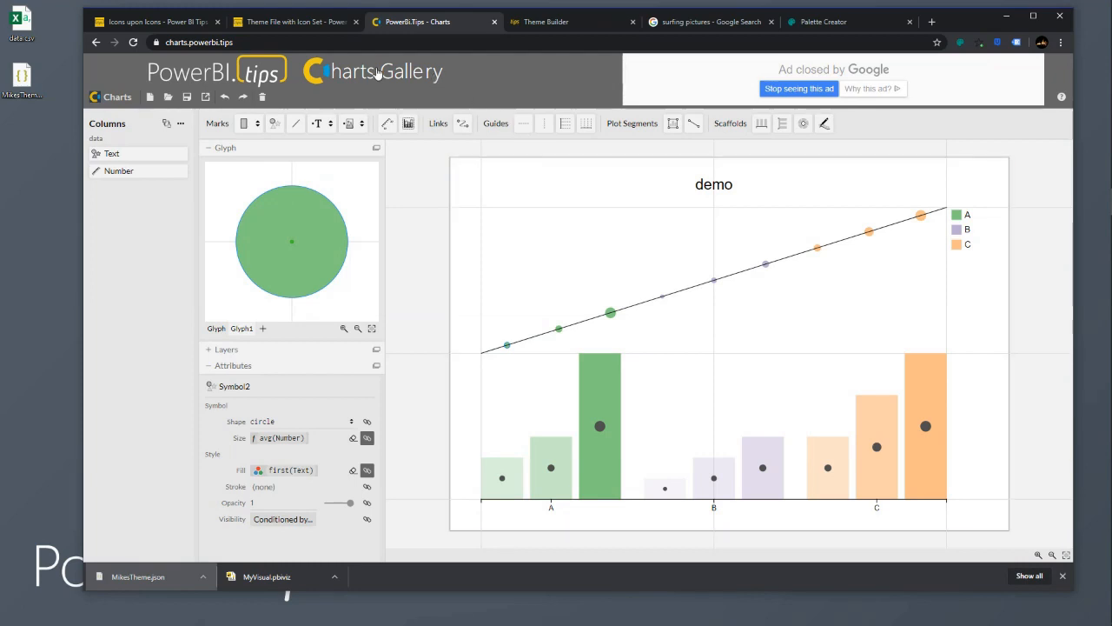
Open the Charts custom visuals download gallery and look over the videos on its welcome page.
click(370, 80)
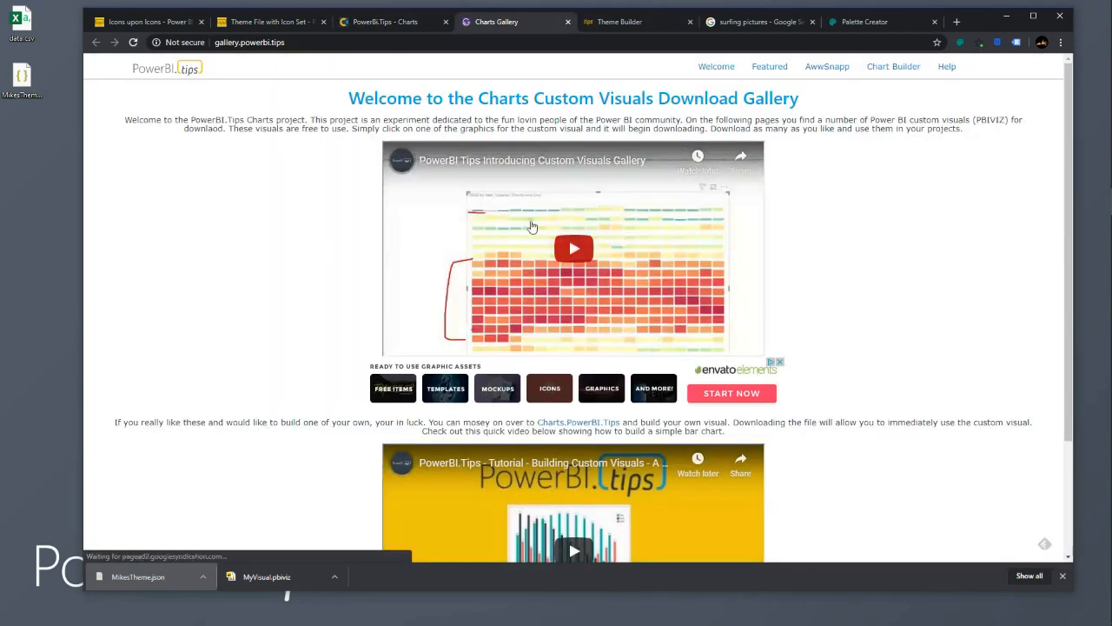
scroll(504, 406, down, 2)
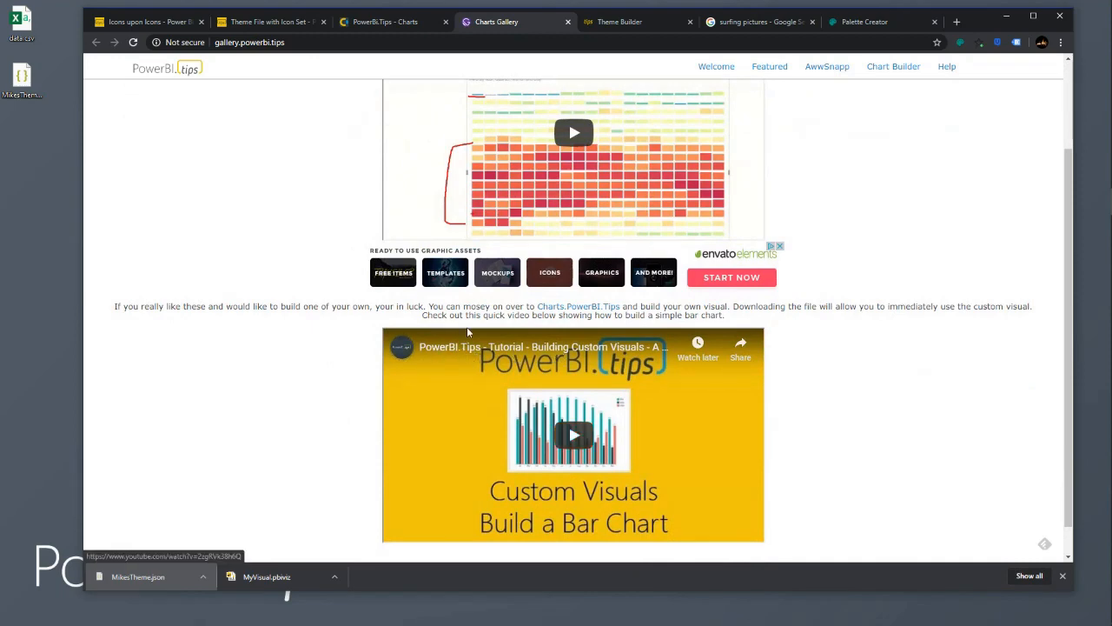
scroll(491, 263, up, 2)
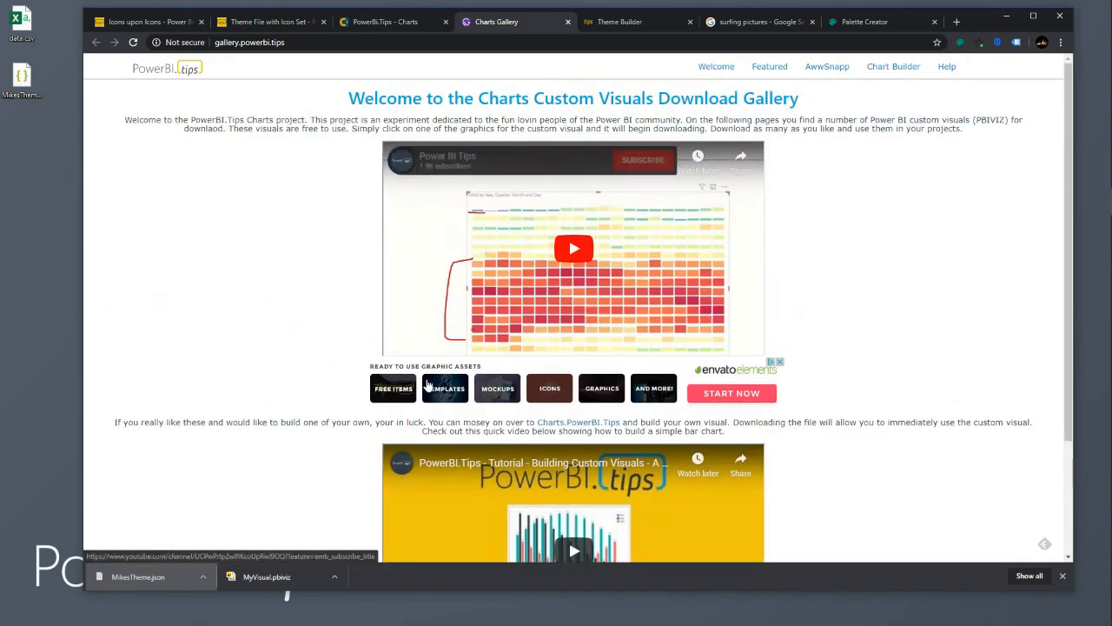
scroll(432, 296, down, 3)
Open the Power BI Tips channel on YouTube from the embedded bar chart video and show its playlists.
click(401, 313)
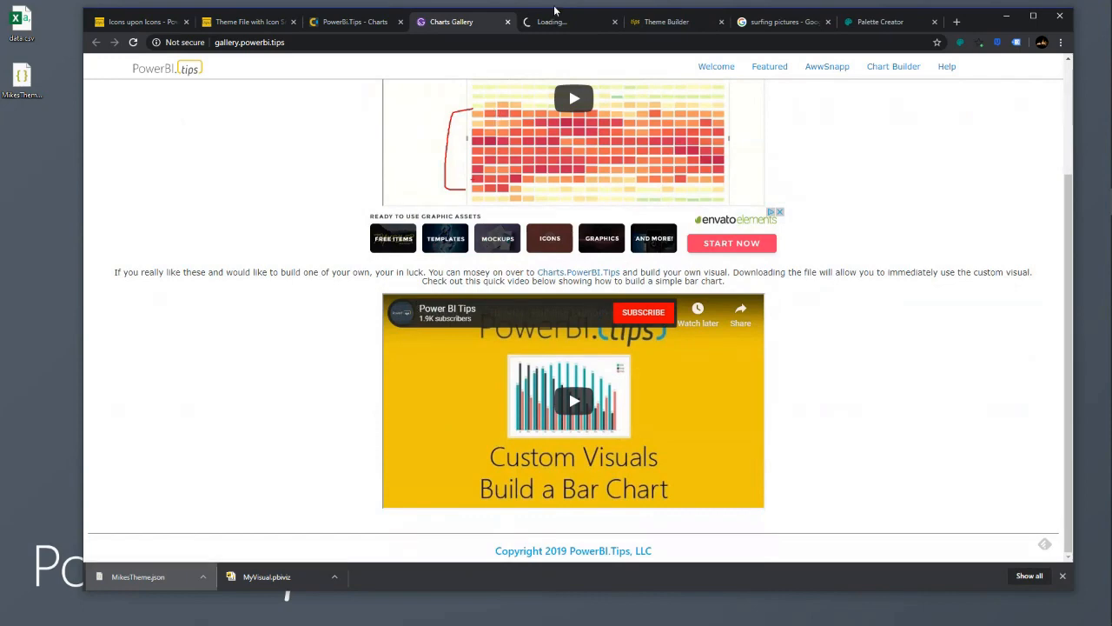
click(563, 28)
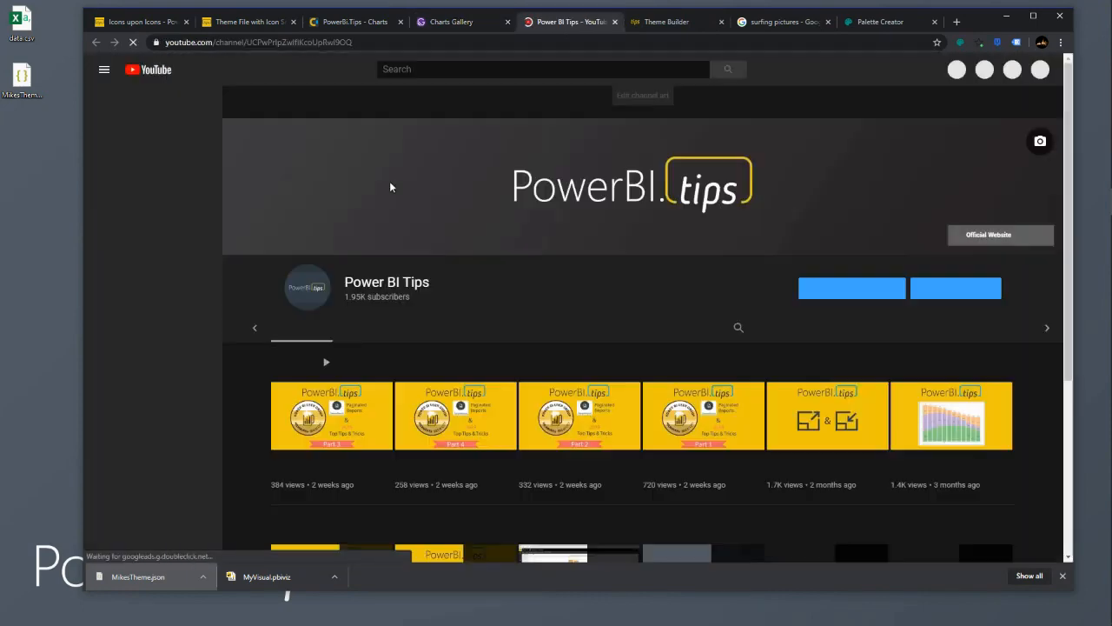
scroll(342, 359, down, 1)
click(434, 179)
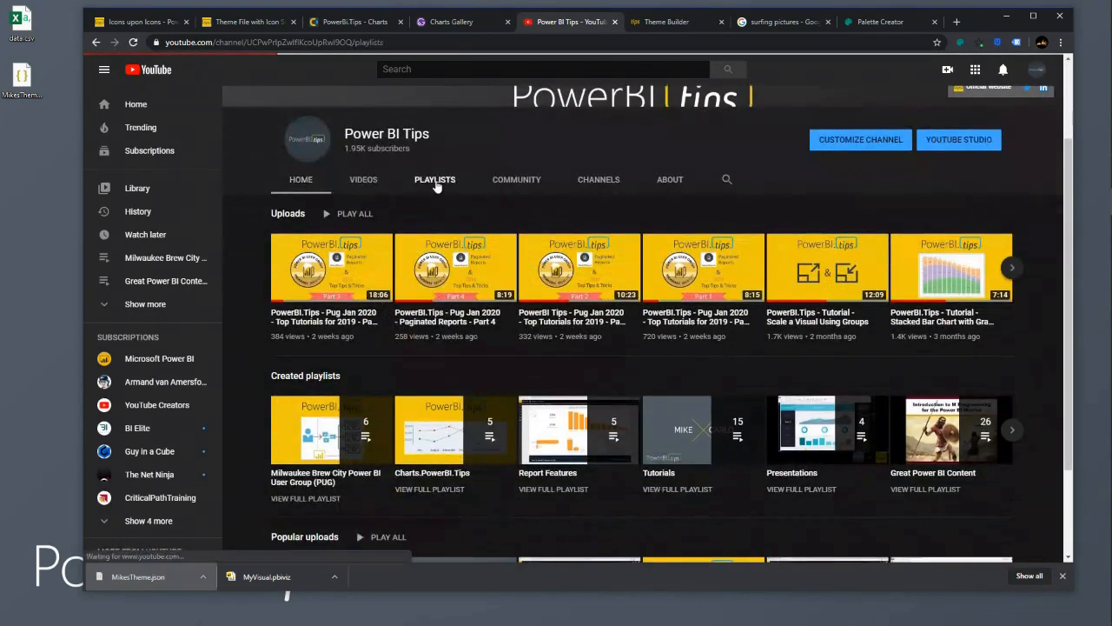
Open the Charts.PowerBI.Tips playlist with its Dual Y Axis Chart video paused, and close it to return to the gallery page.
scroll(460, 312, down, 3)
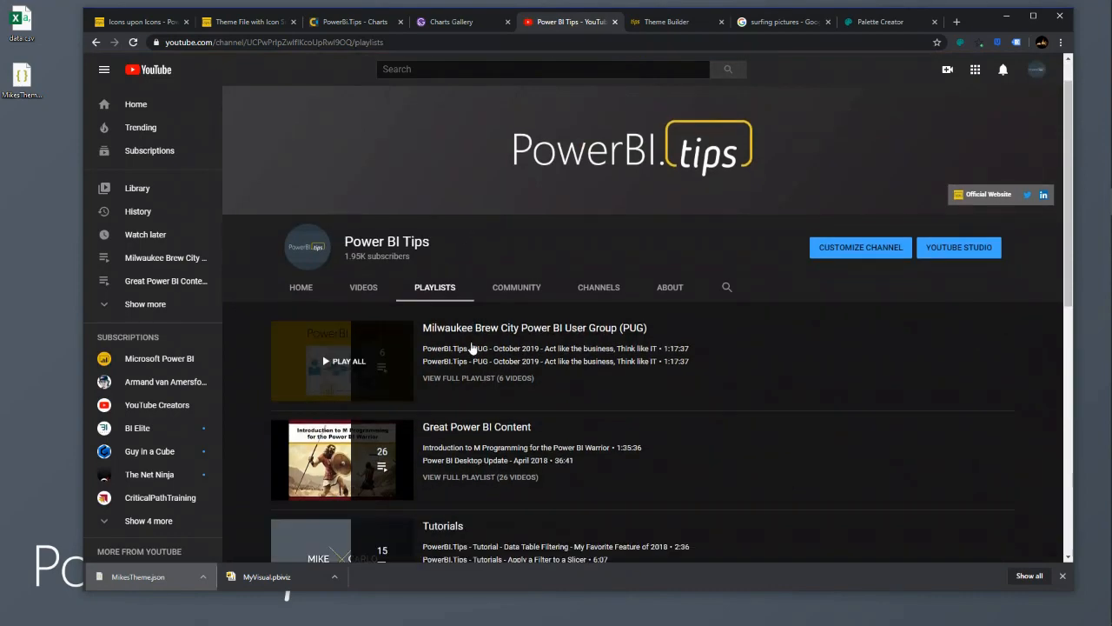
scroll(514, 405, down, 2)
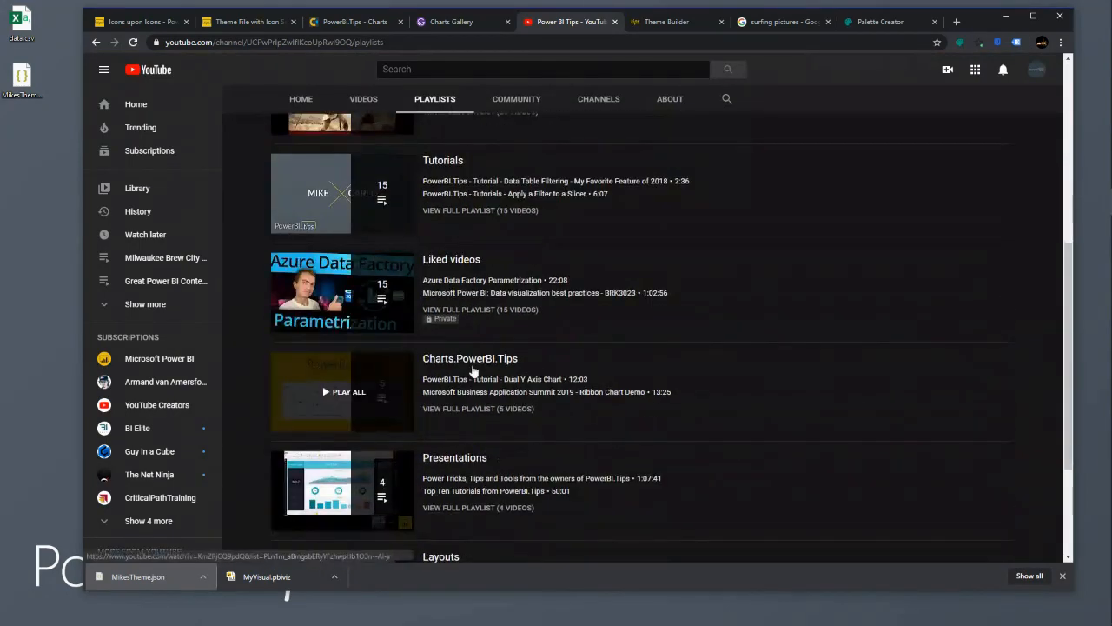
scroll(477, 373, down, 2)
click(457, 205)
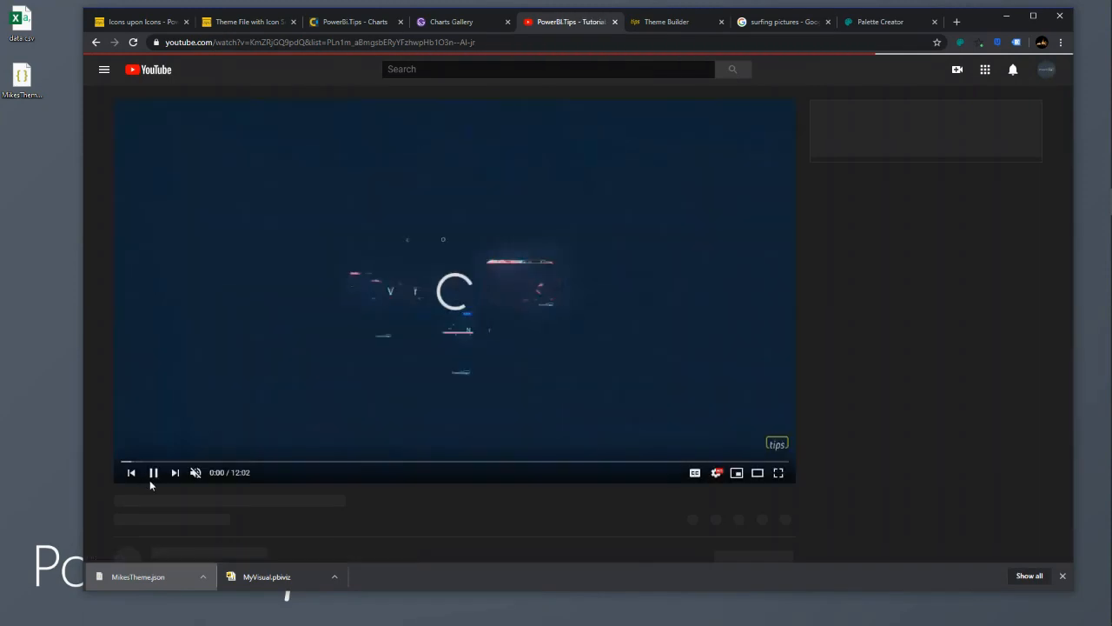
click(151, 477)
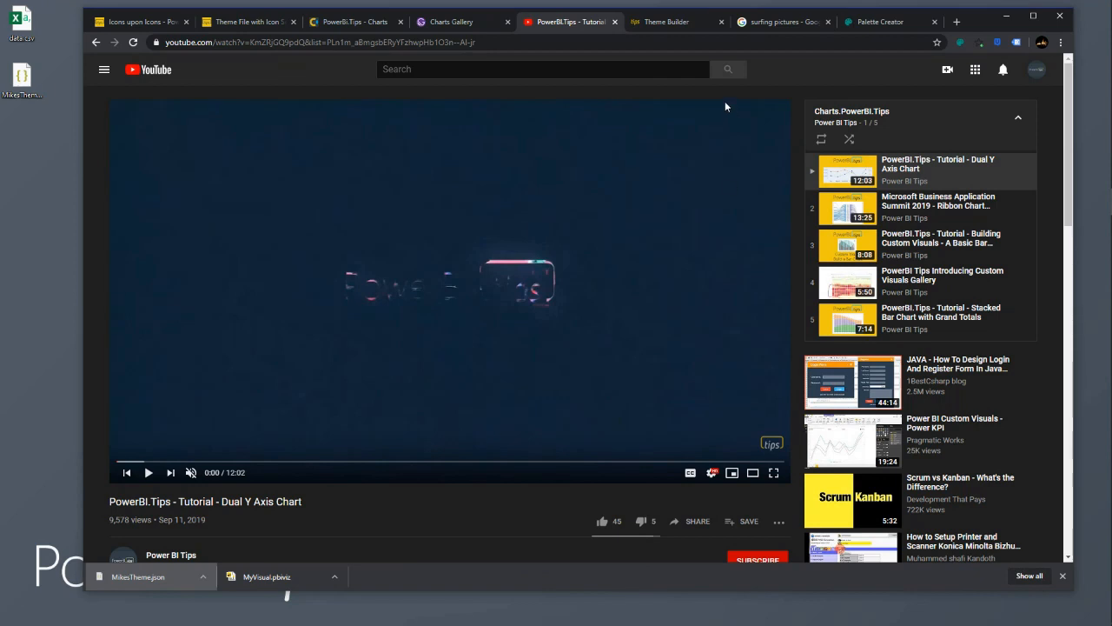
click(614, 22)
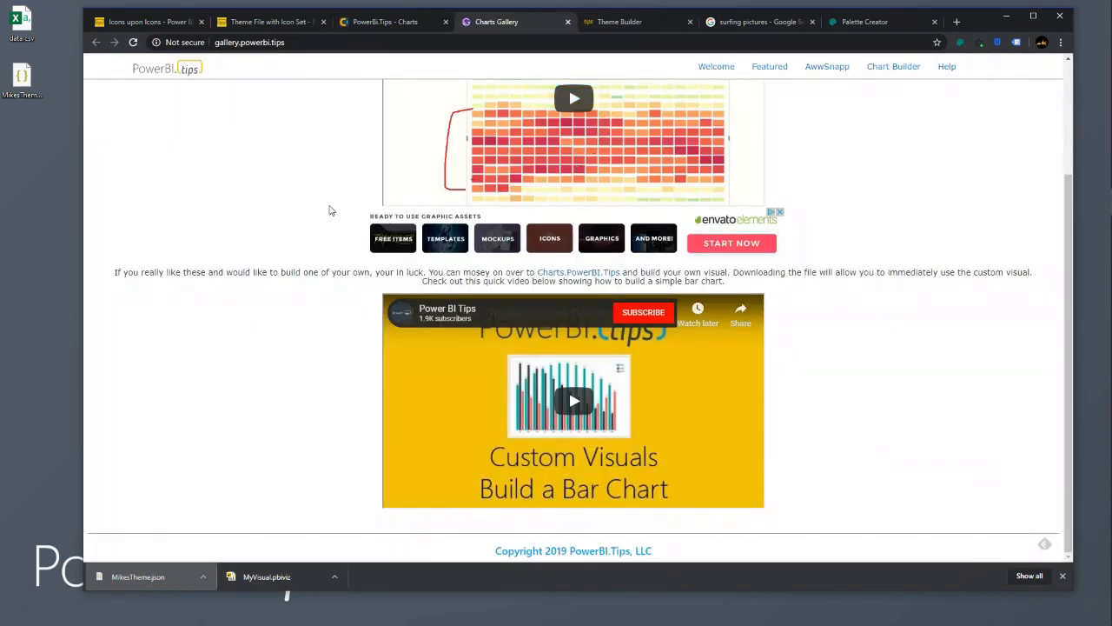
scroll(330, 208, up, 3)
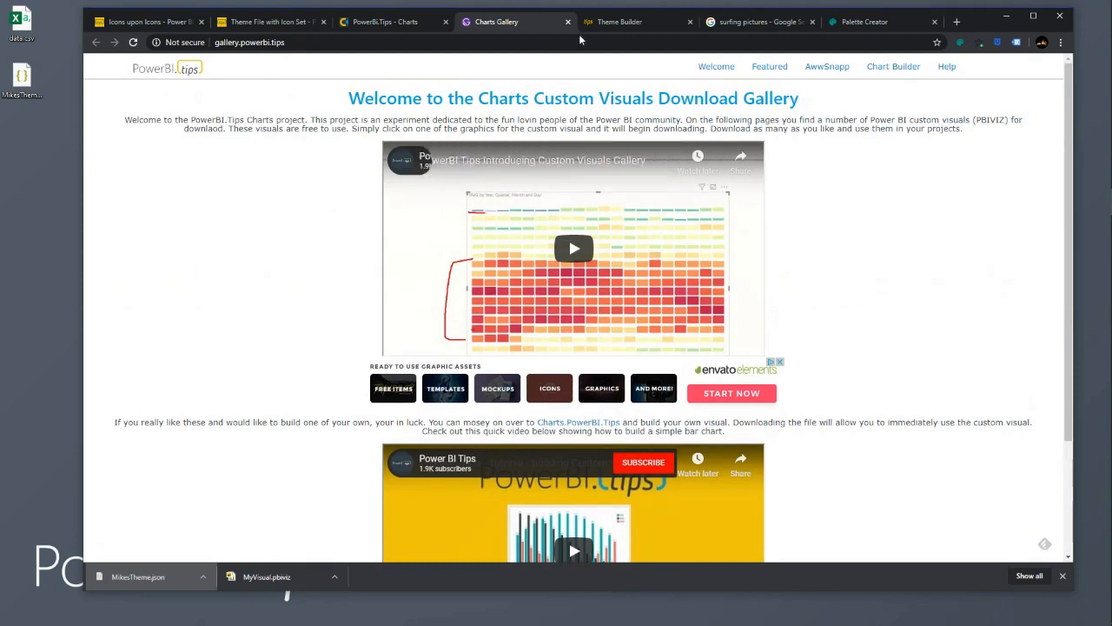
Open charticulator.com in a new browser tab and mark its web address on screen.
click(957, 21)
text(chart)
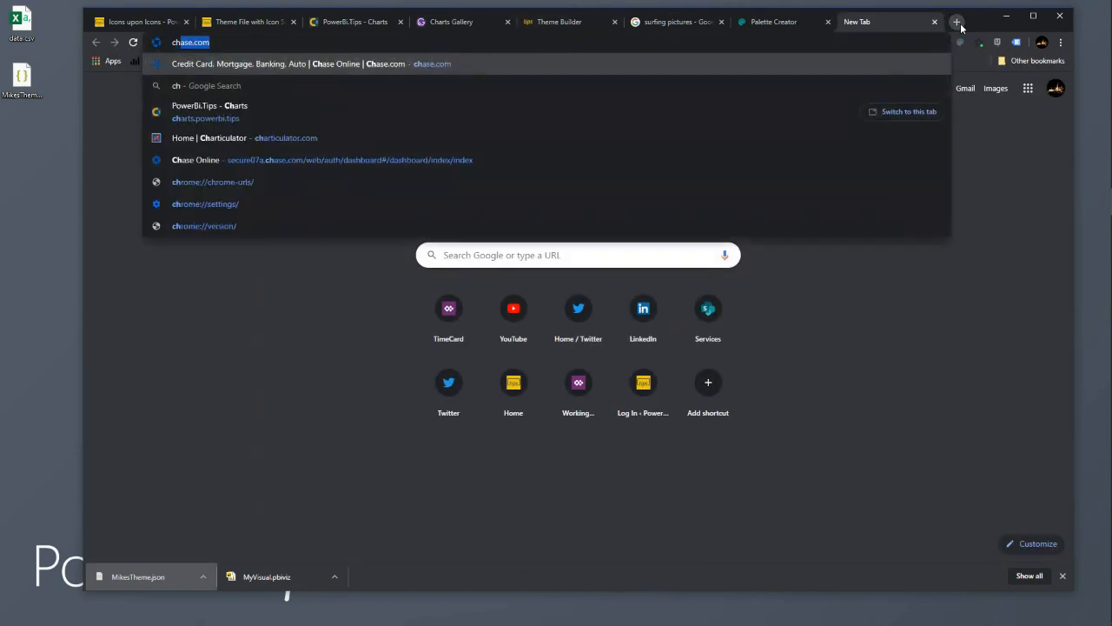
text(icu)
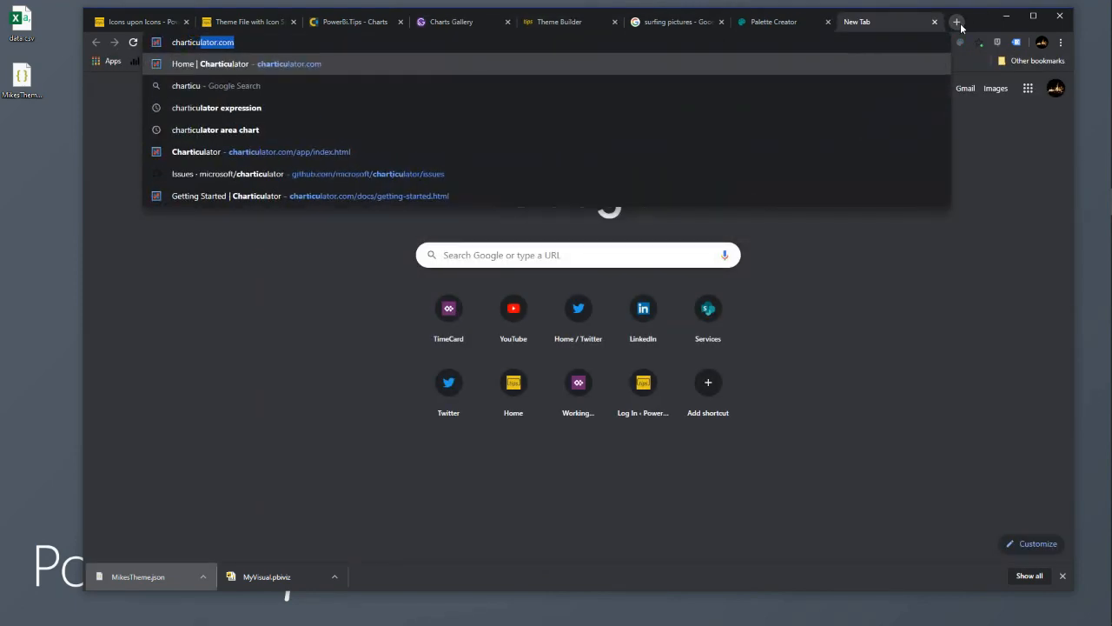
key(Return)
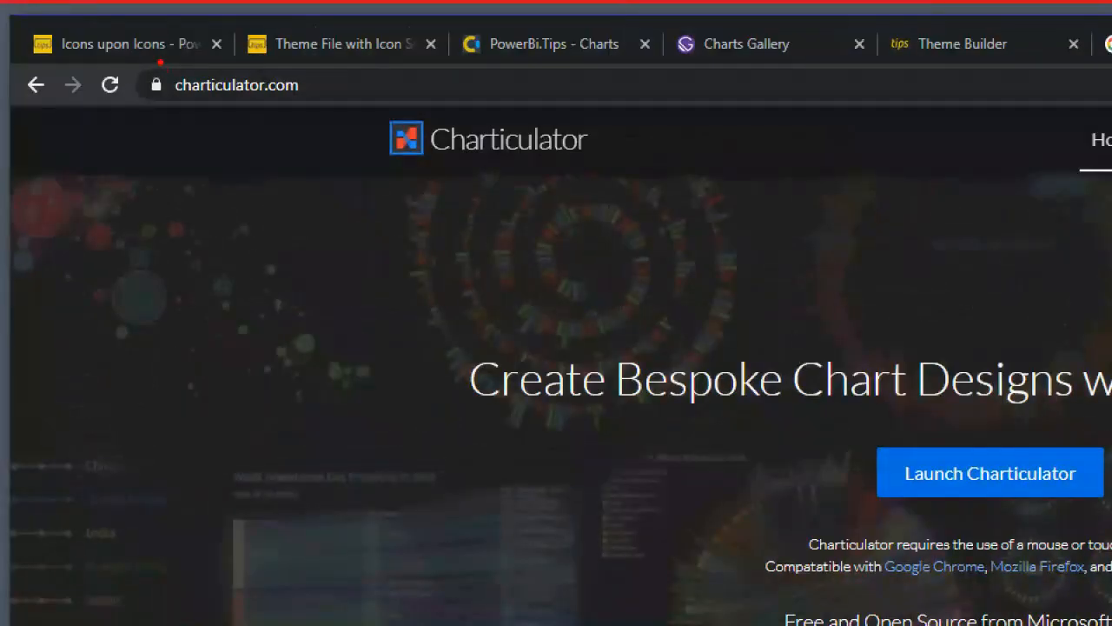
drag(160, 62, 331, 109)
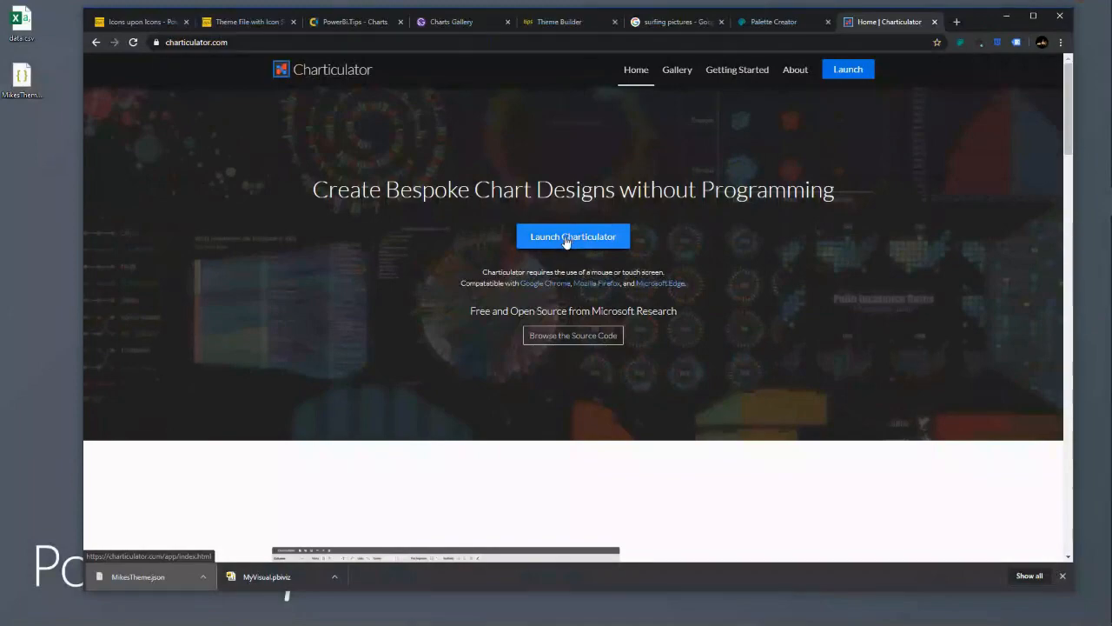
Open Charticulator's Getting Started guide and examine its sections on interface components and preparing data for links.
click(731, 76)
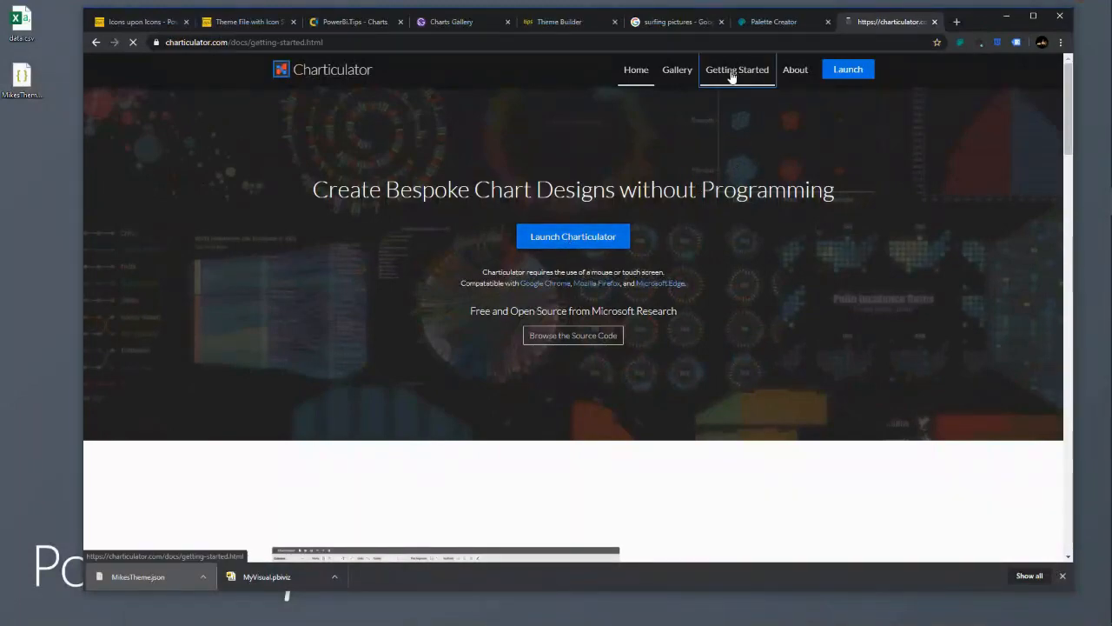
scroll(544, 217, down, 4)
scroll(544, 217, down, 15)
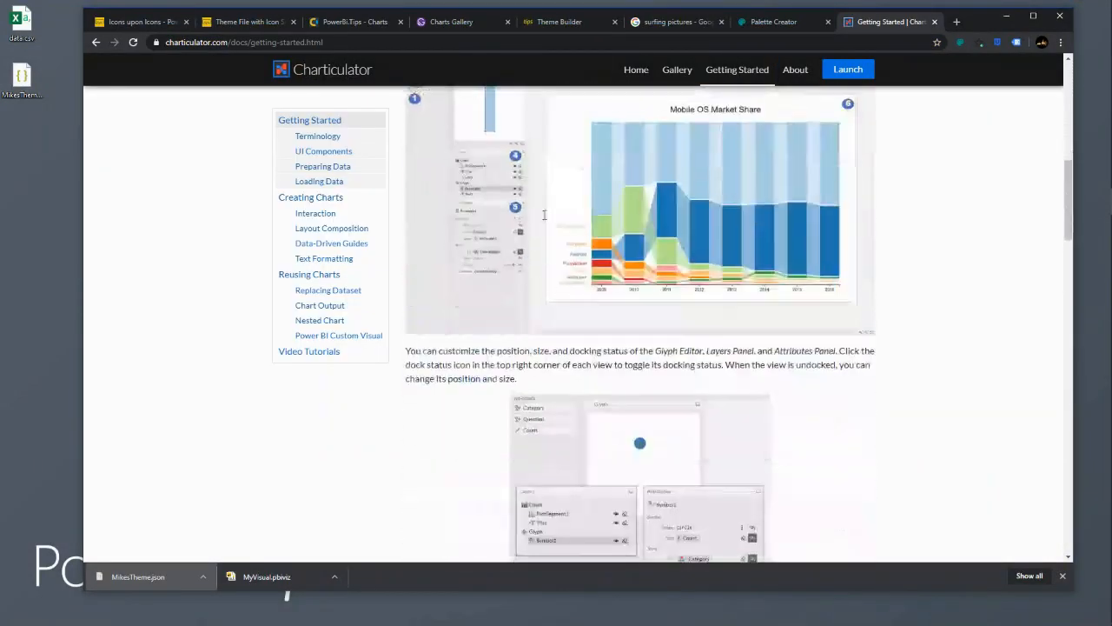
scroll(544, 216, down, 5)
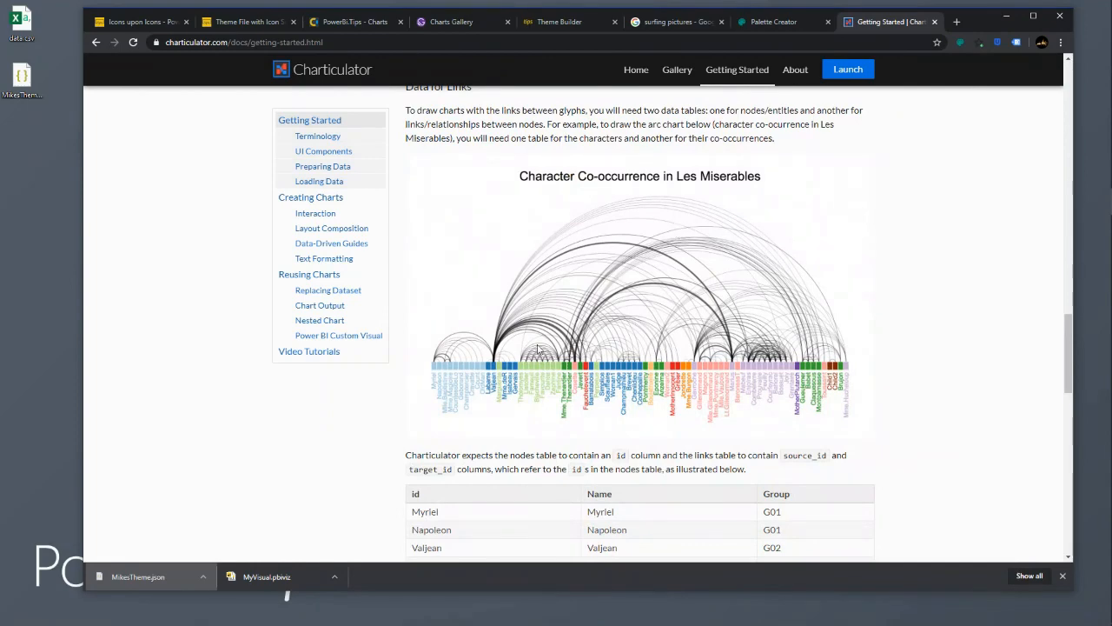
scroll(539, 349, up, 3)
scroll(511, 272, up, 7)
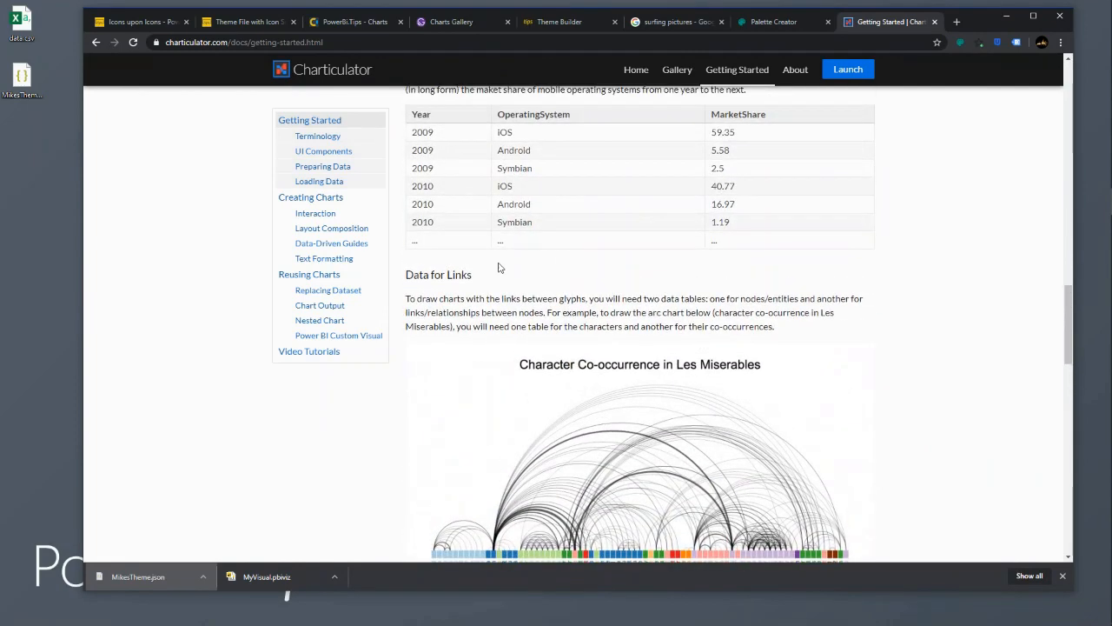
scroll(501, 269, up, 2)
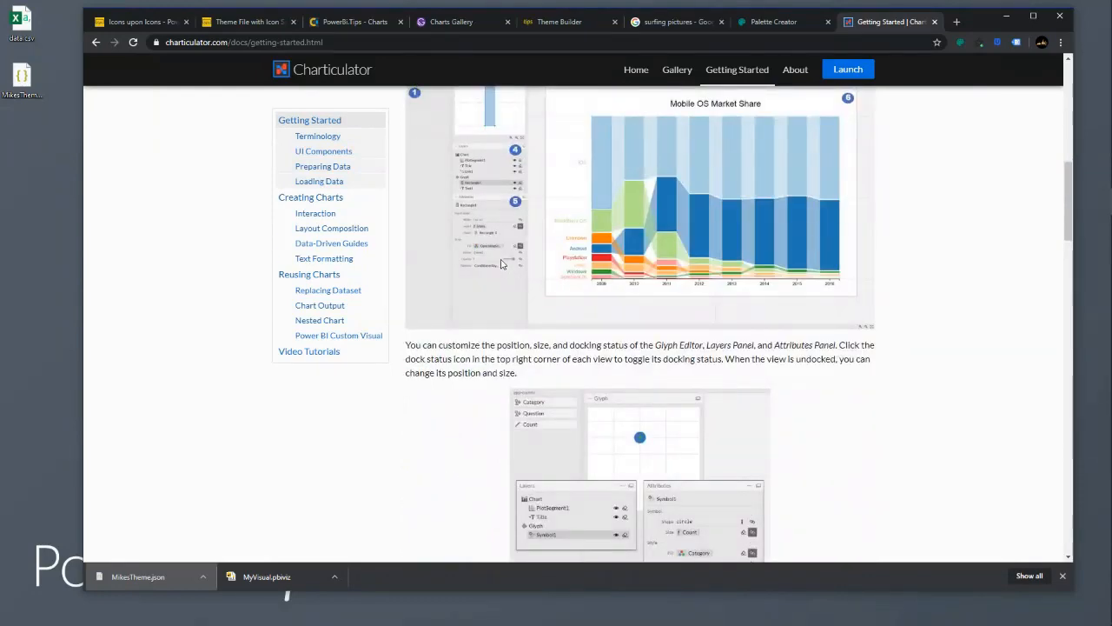
scroll(500, 264, up, 6)
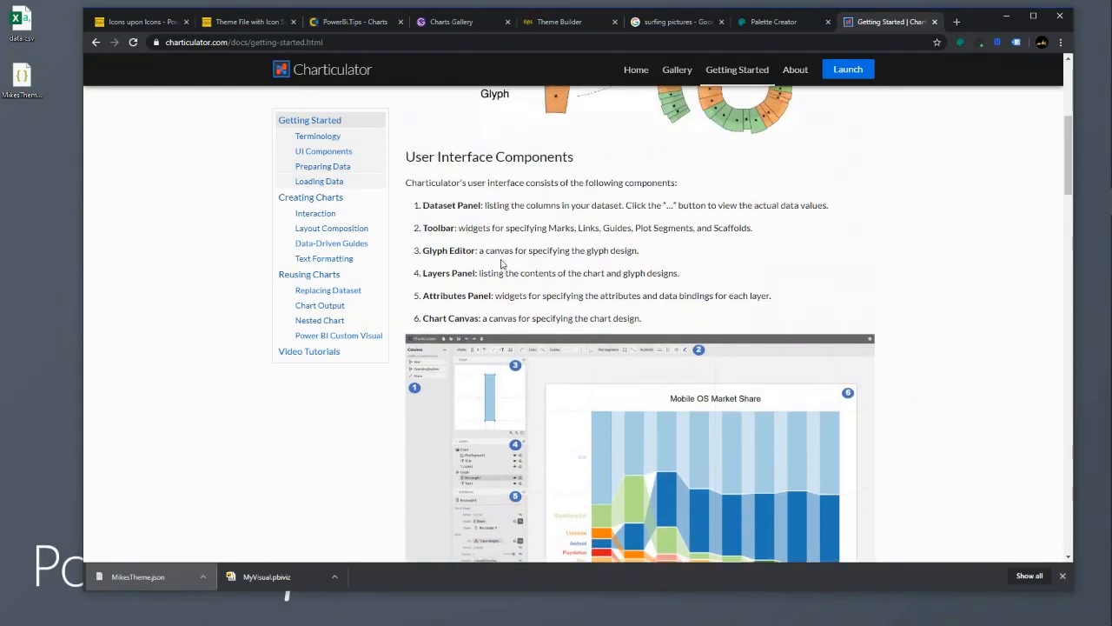
Read the Loading Data section of Charticulator's guide and browse the chart examples in its gallery.
scroll(501, 265, down, 20)
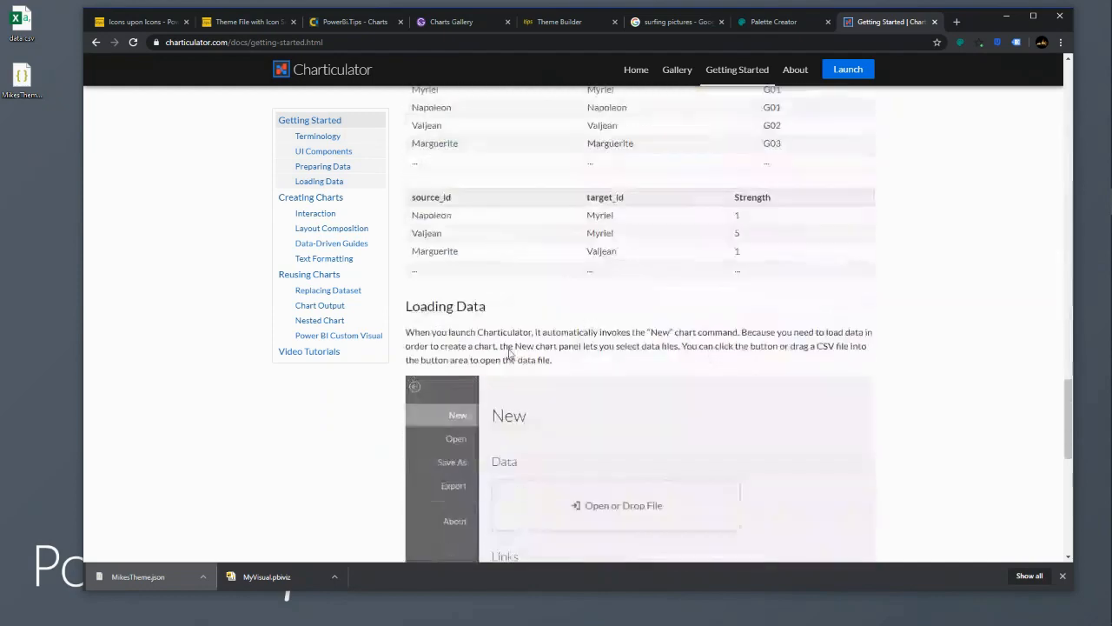
scroll(494, 216, up, 7)
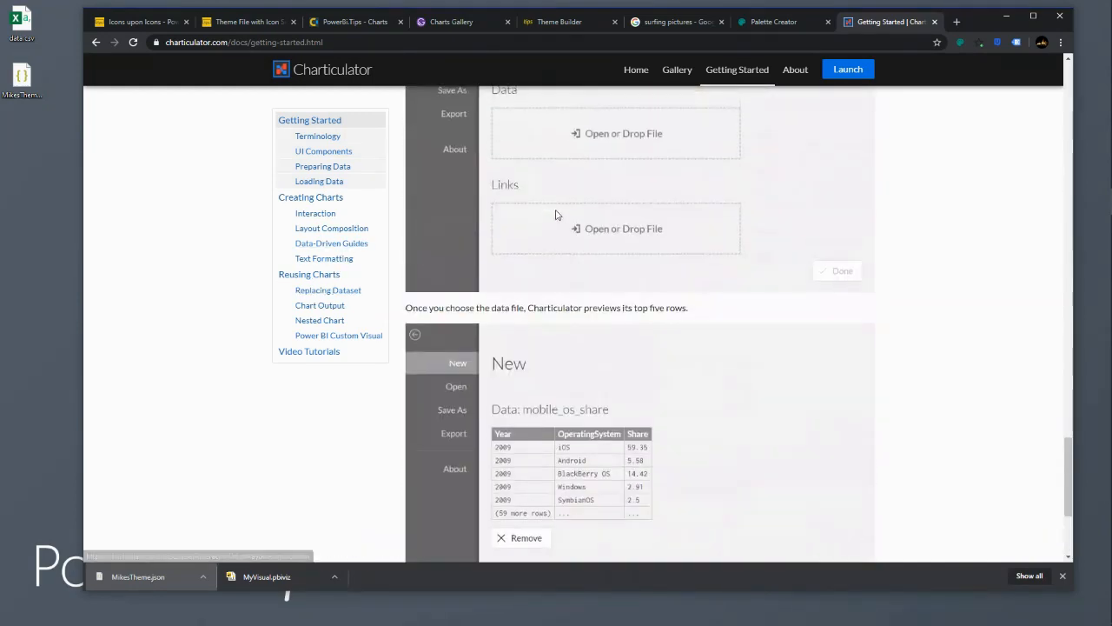
click(666, 75)
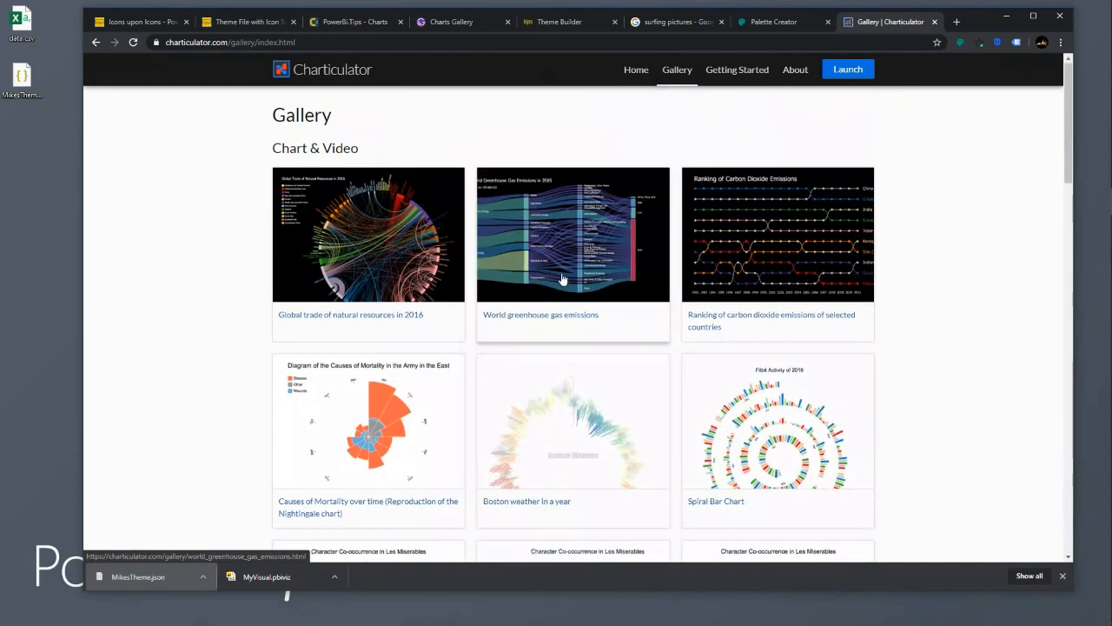
scroll(571, 263, down, 2)
scroll(571, 260, down, 3)
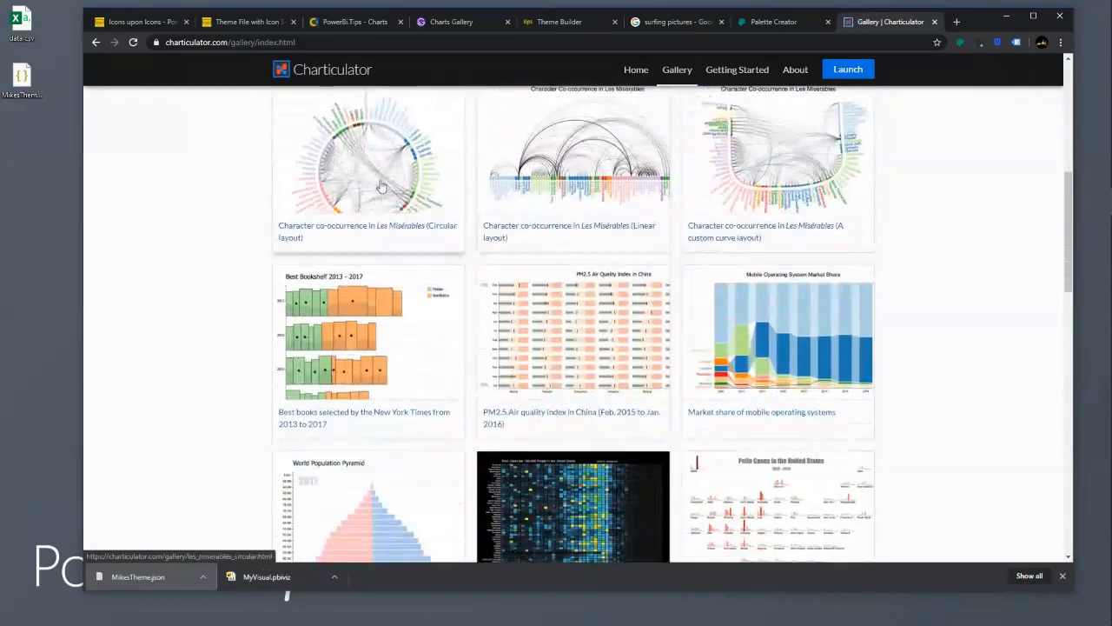
Open the circular Les Misérables character co-occurrence example and mark two spots among the character labels around the ring.
click(379, 182)
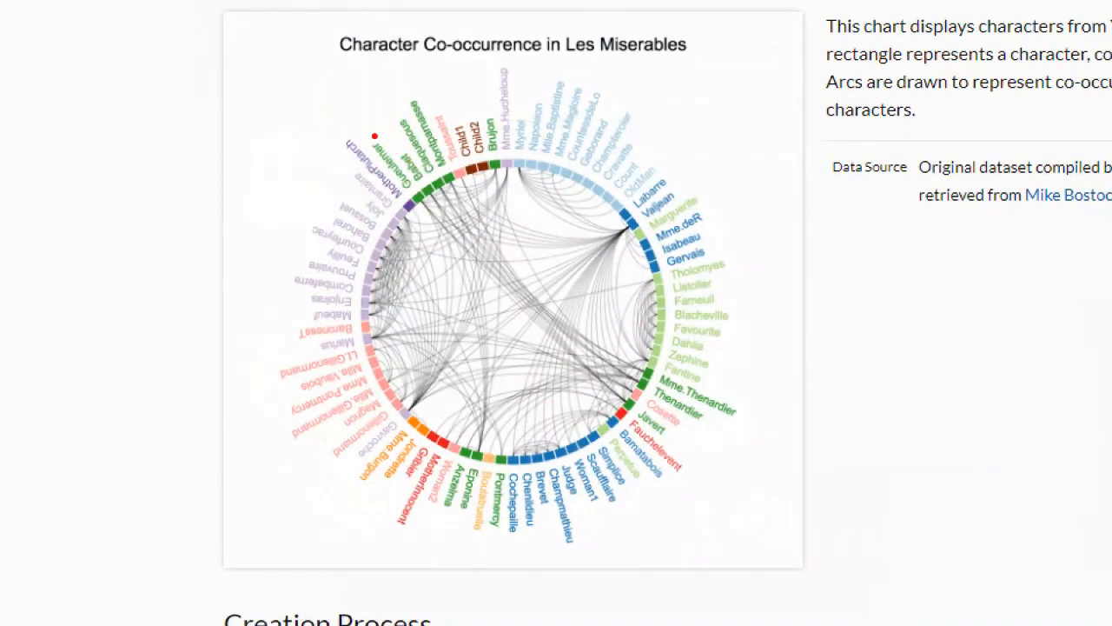
drag(367, 132, 415, 198)
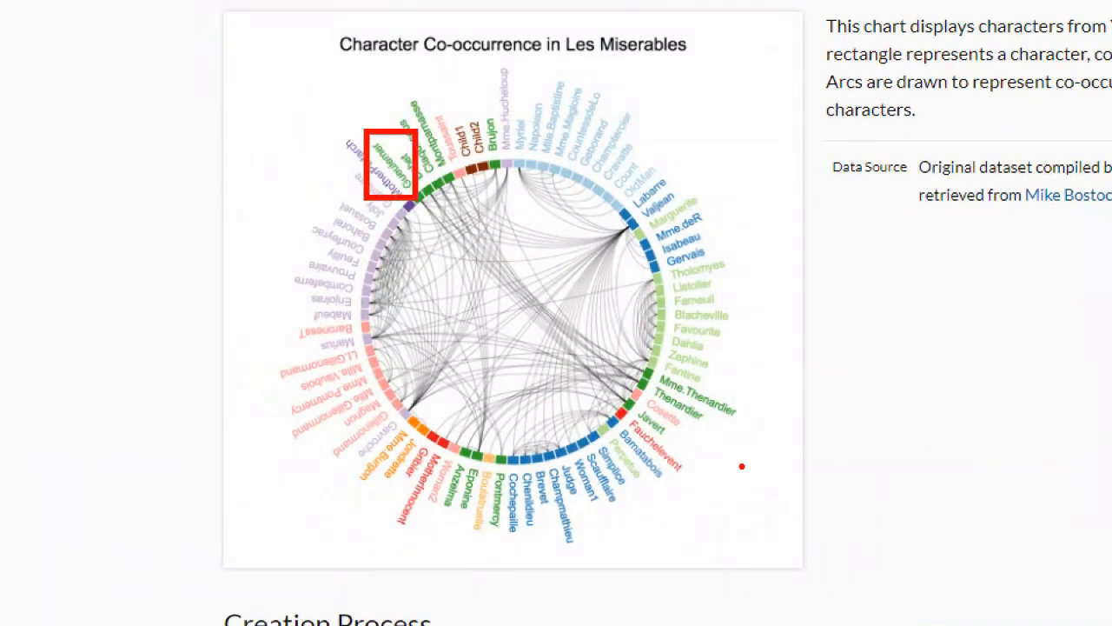
drag(627, 400, 678, 443)
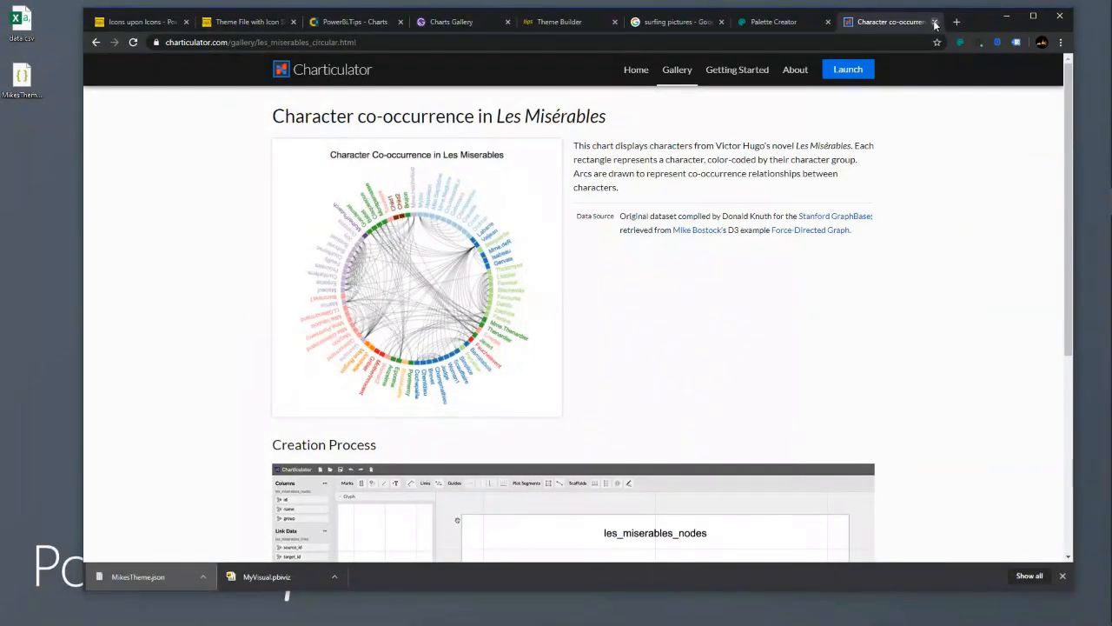
Close the Charticulator page, leave the browser and switch to page 3a of the Top Tips and Tricks report in Power BI Desktop.
click(935, 22)
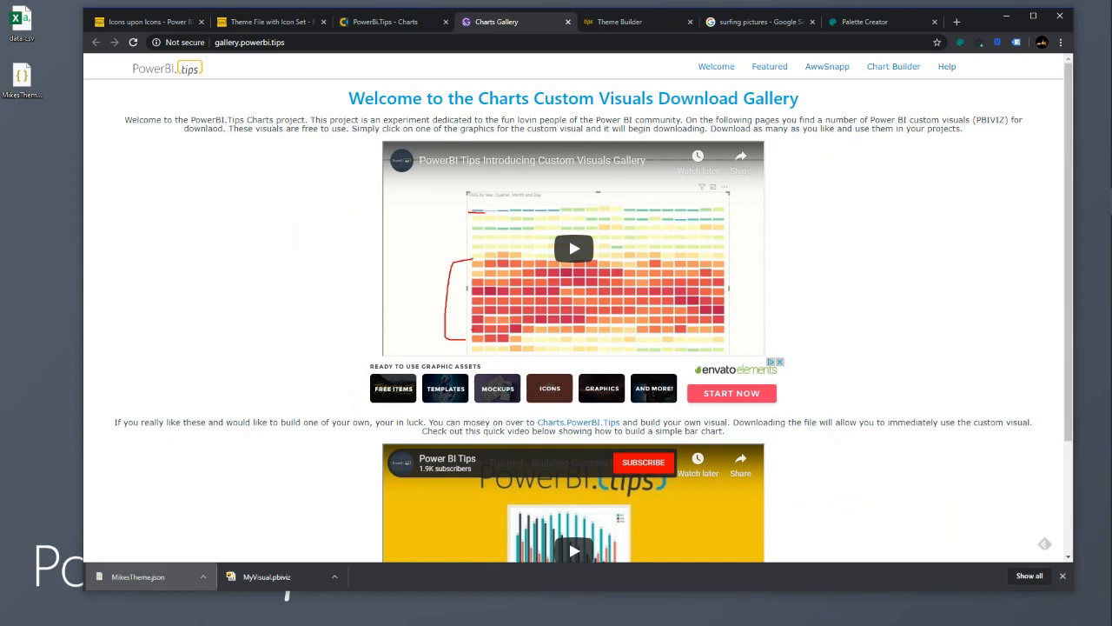
click(393, 23)
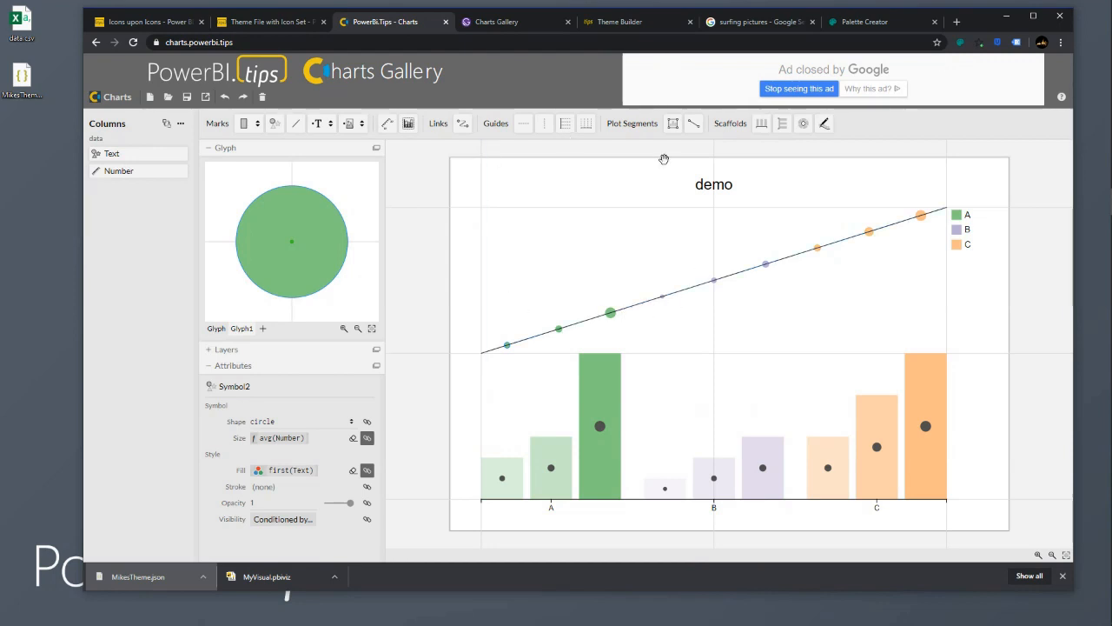
click(1007, 16)
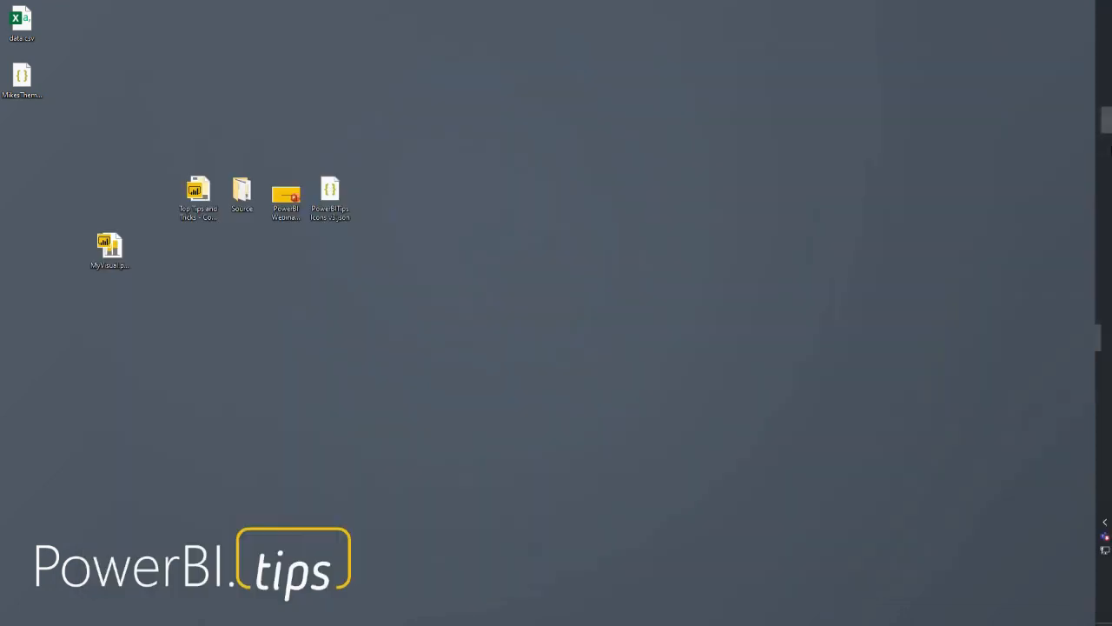
click(1078, 119)
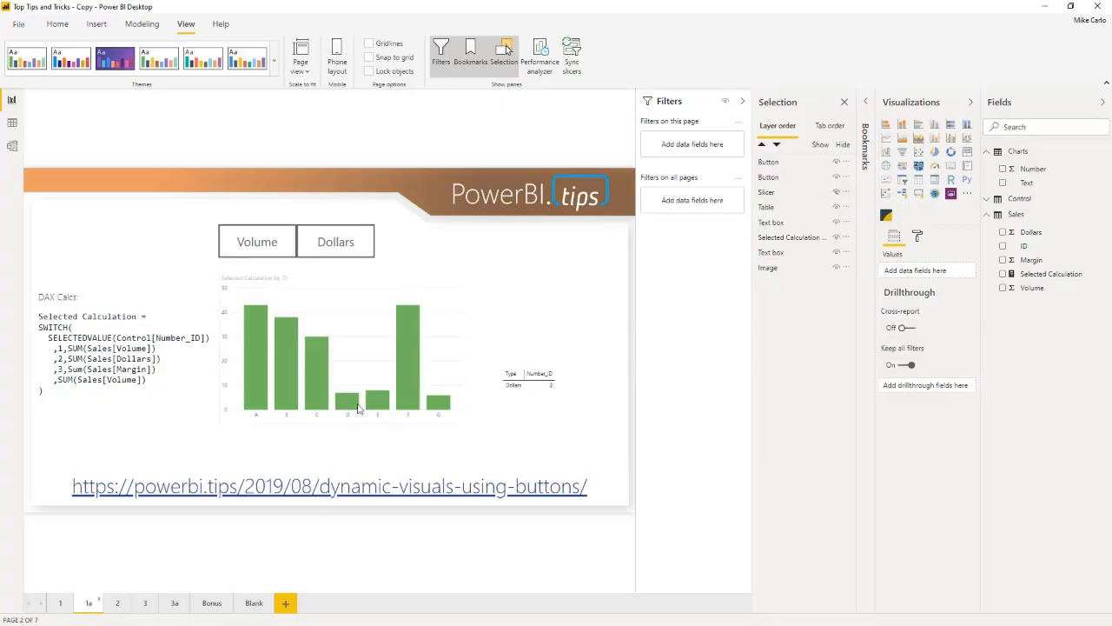
click(211, 603)
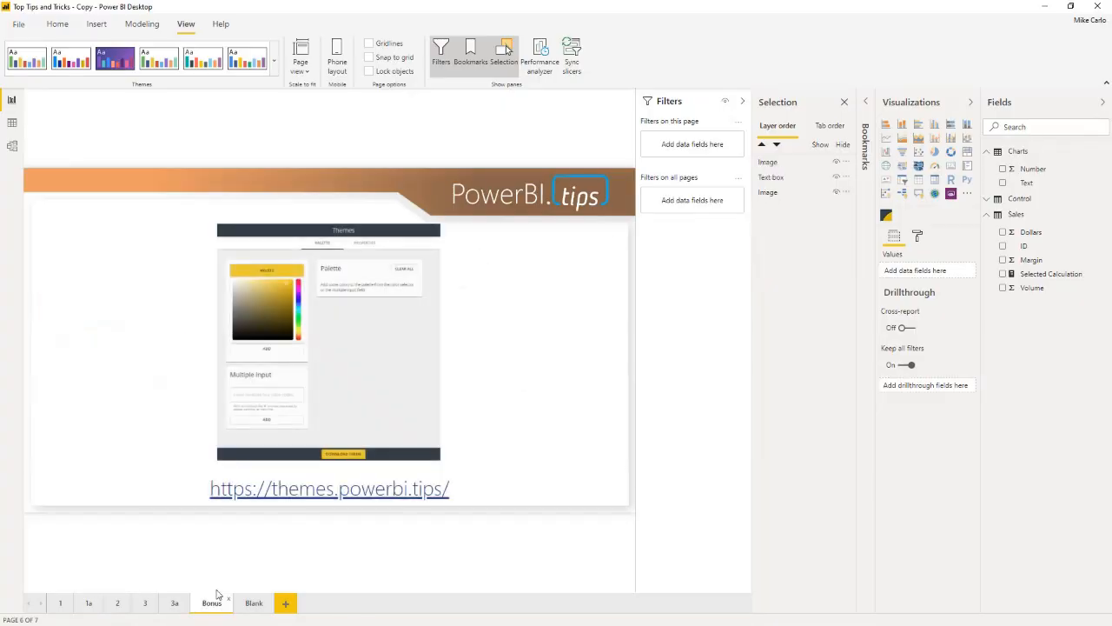
click(174, 602)
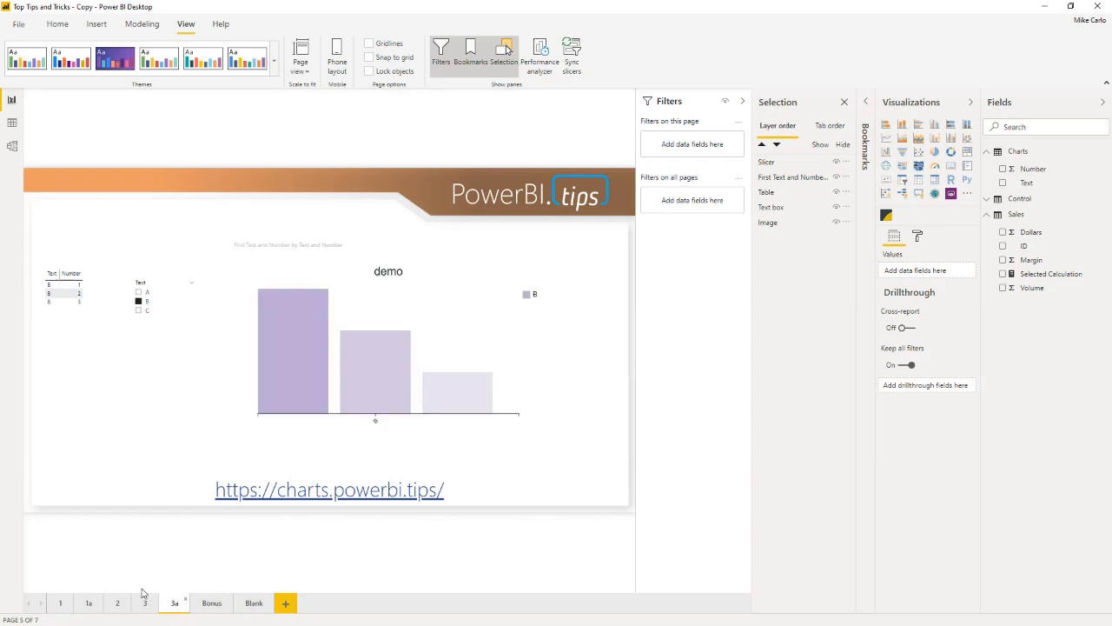
Replace Text and Number with the Sales ID field in the demo chart's Granularity (Level of Detail).
click(468, 325)
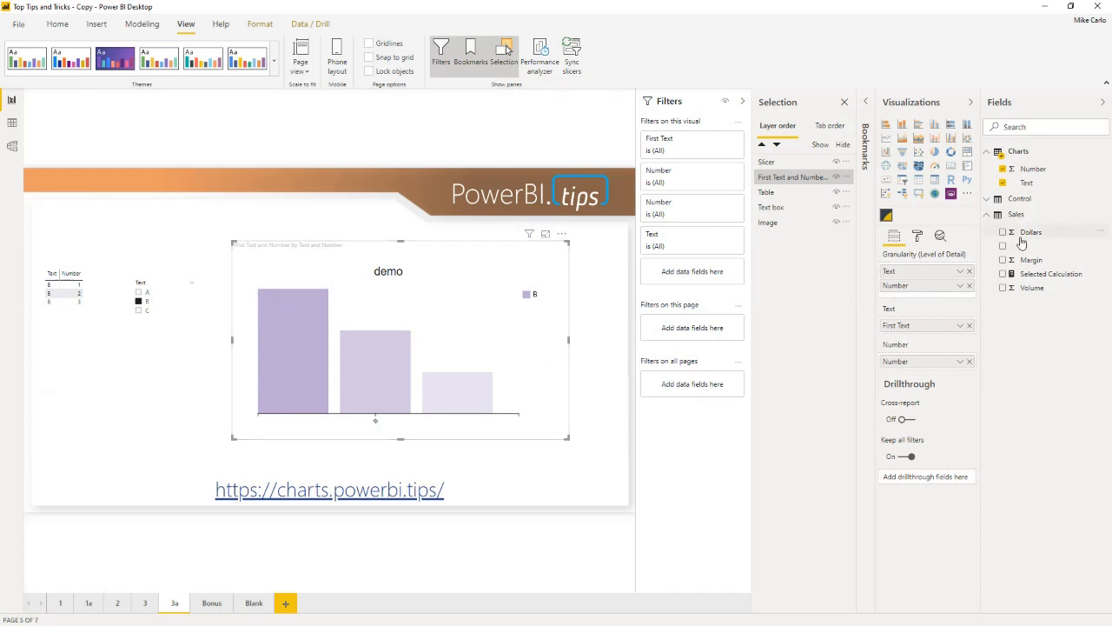
drag(1023, 246, 930, 274)
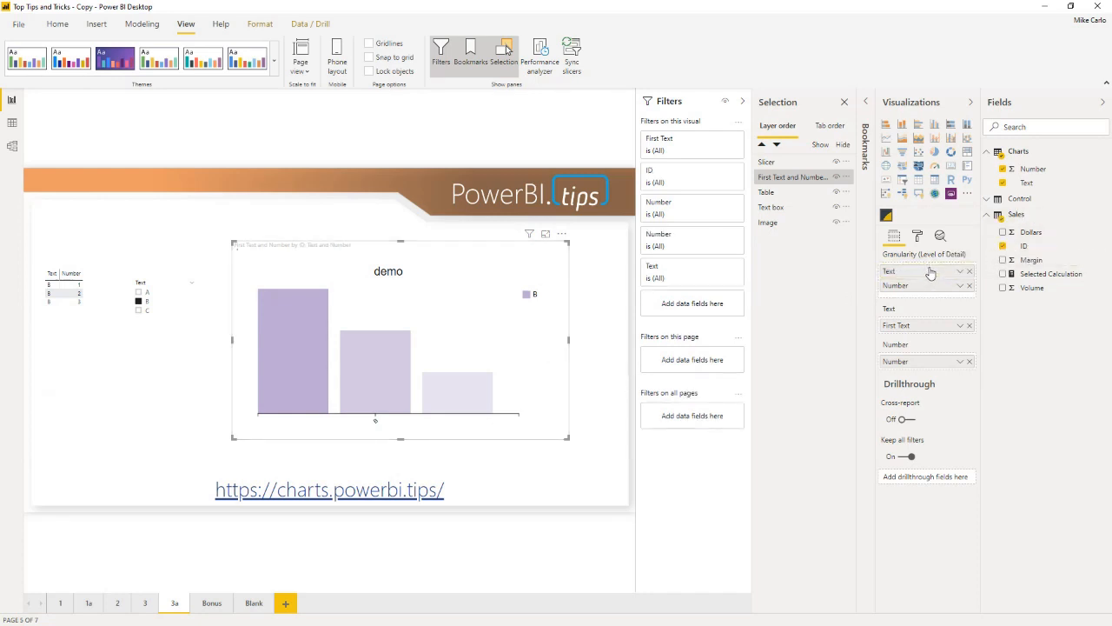
click(970, 286)
click(970, 286)
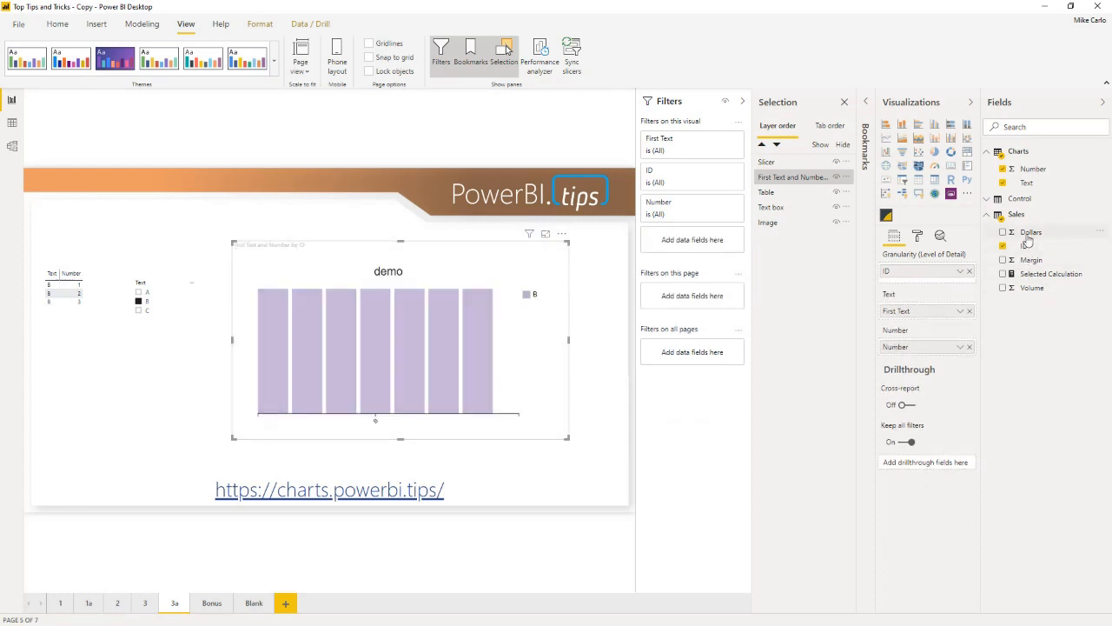
Add Dollars to the demo chart's granularity, assign Dollars as its Number value and ID as its Text value.
drag(1027, 232, 1023, 238)
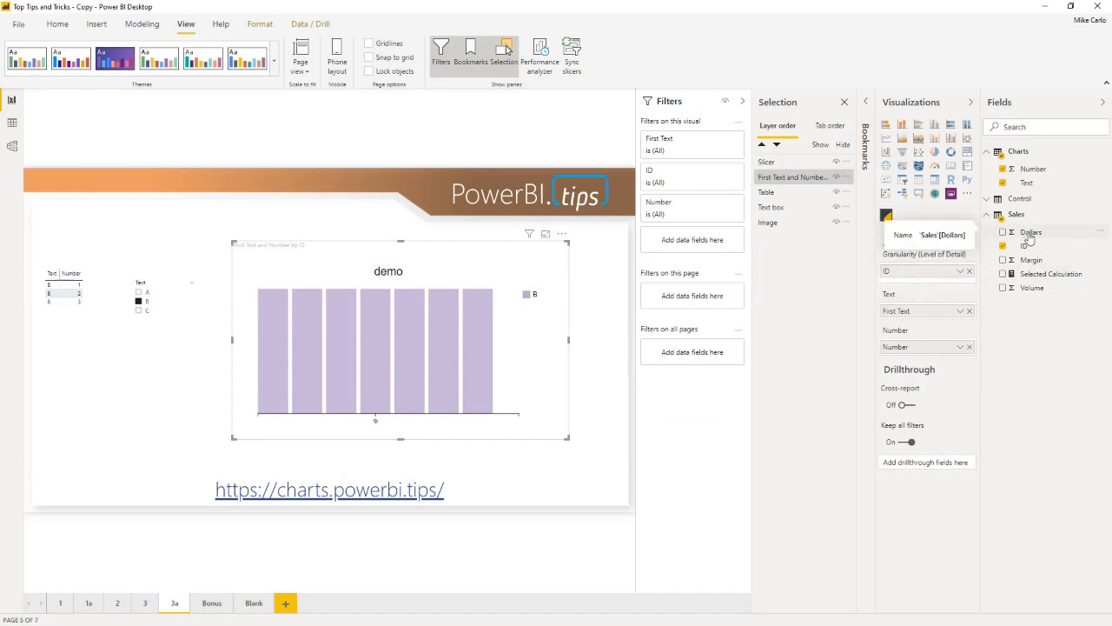
drag(1029, 239, 949, 280)
drag(1031, 236, 947, 366)
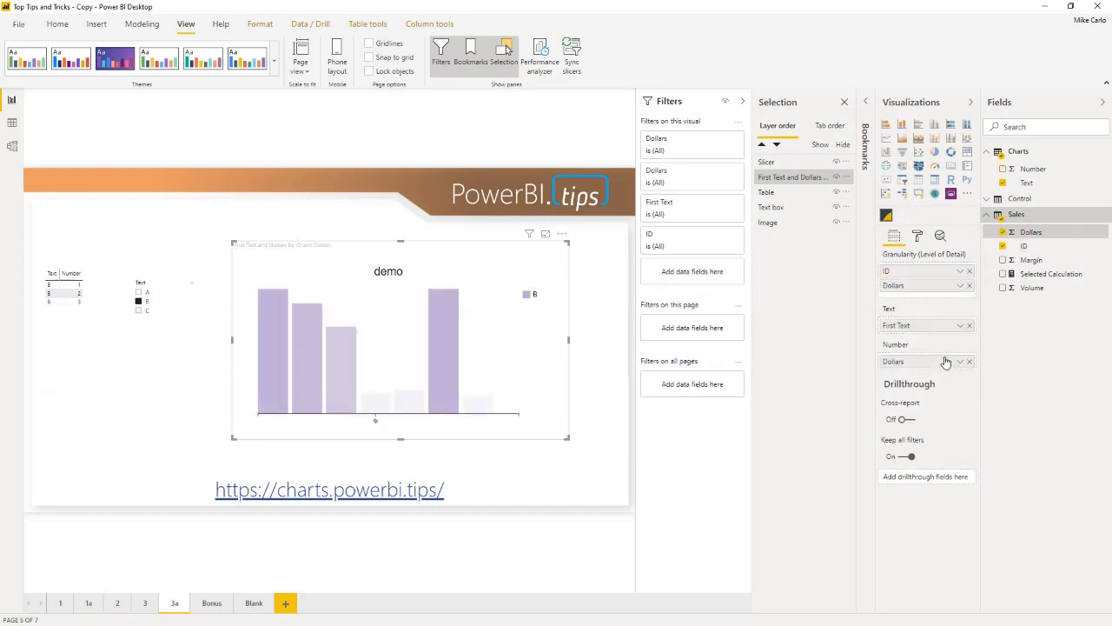
drag(1018, 249, 939, 330)
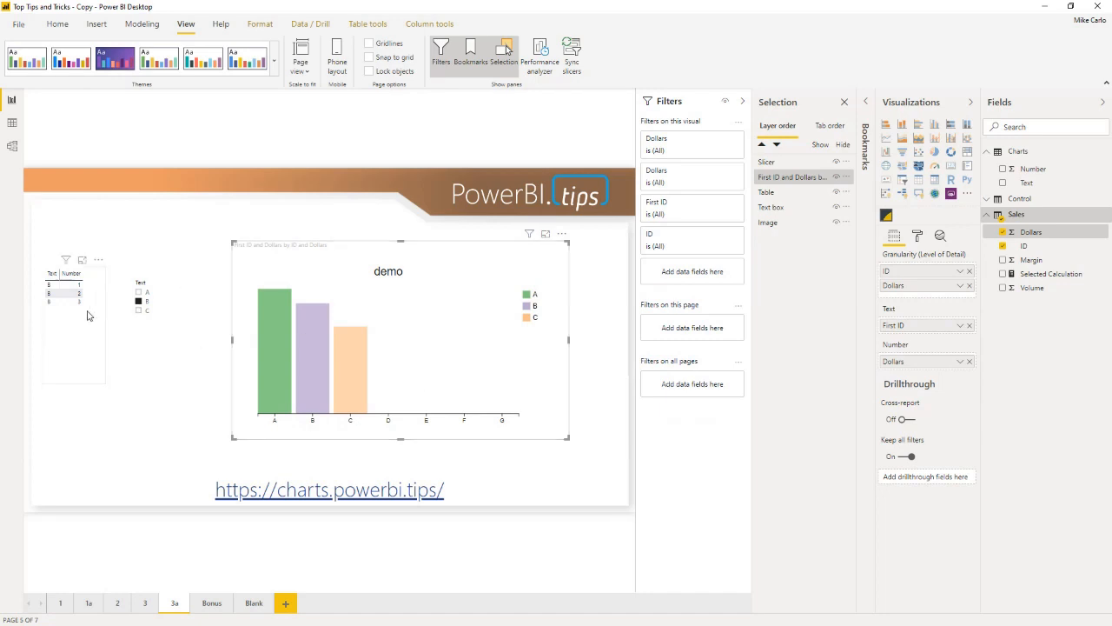
Collapse the Filters, Selection and Visualizations panes to enlarge the report canvas.
click(742, 101)
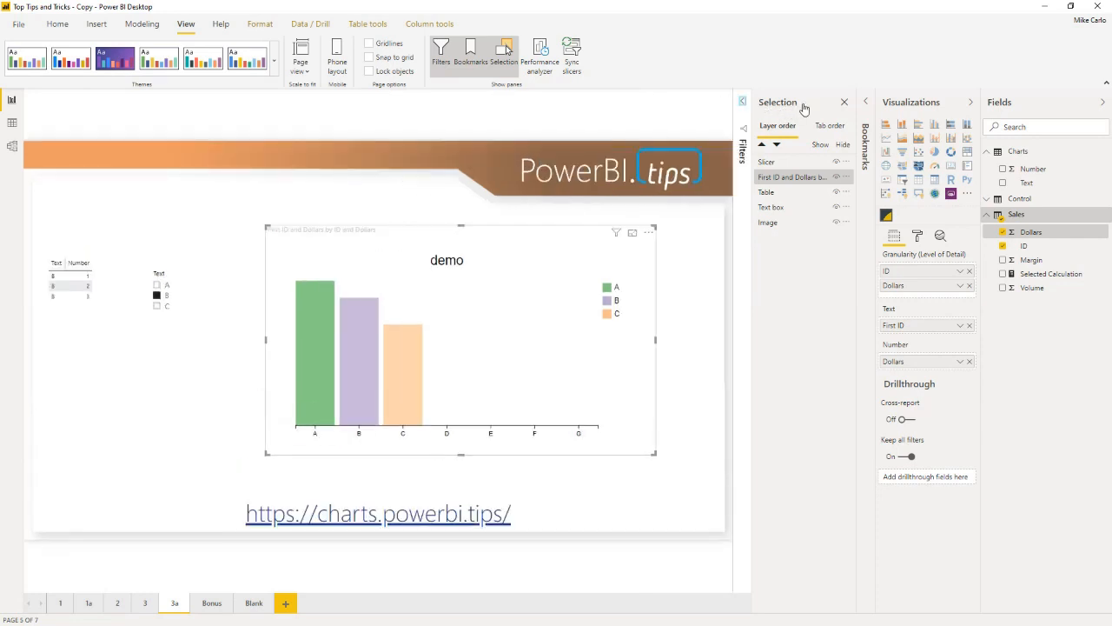
click(844, 102)
click(971, 102)
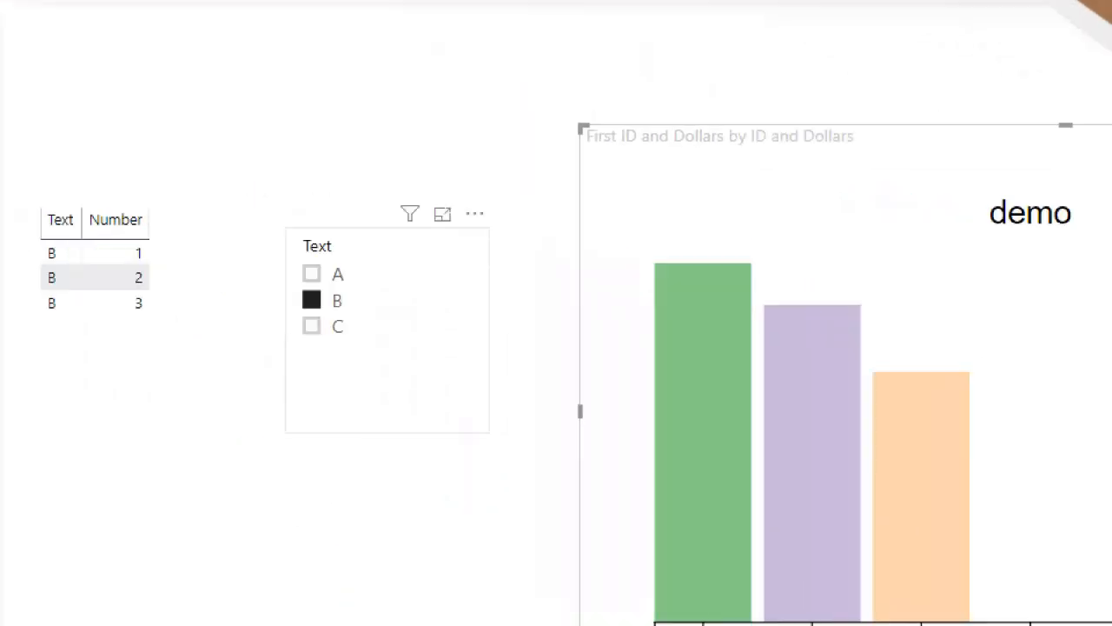
Mark the Text and Number table with a box on screen, clear the mark and deselect the demo chart.
drag(77, 193, 285, 393)
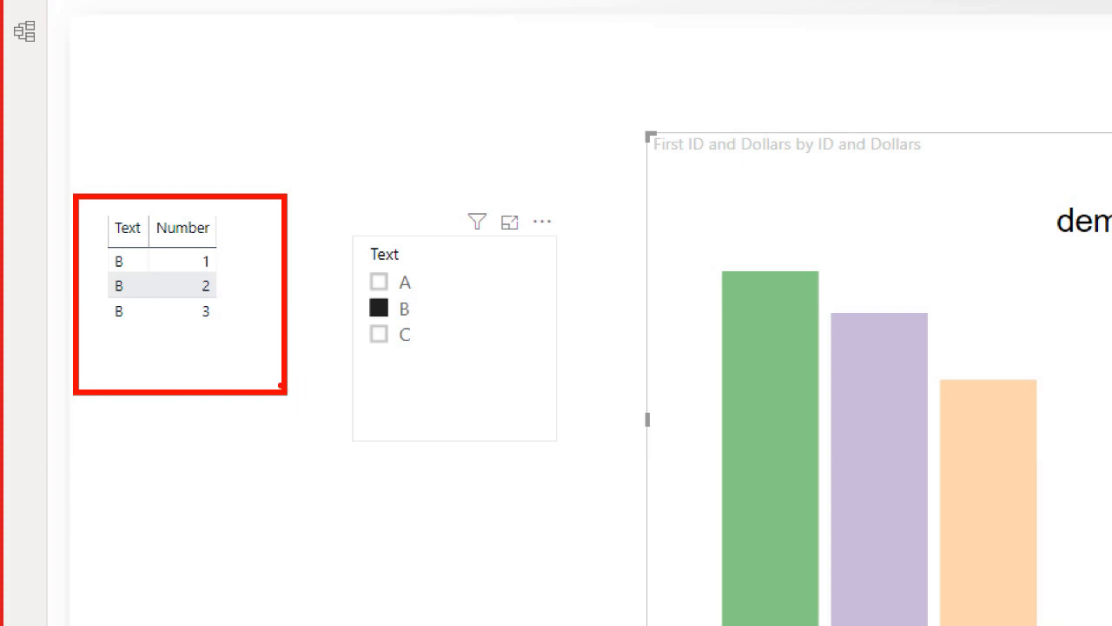
key(Escape)
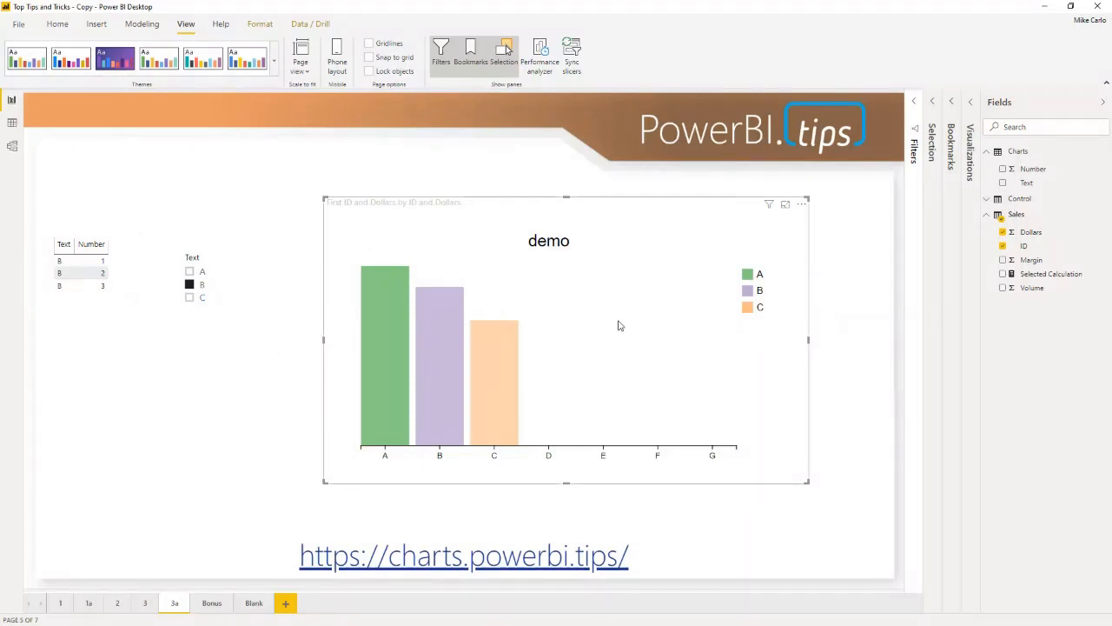
click(843, 447)
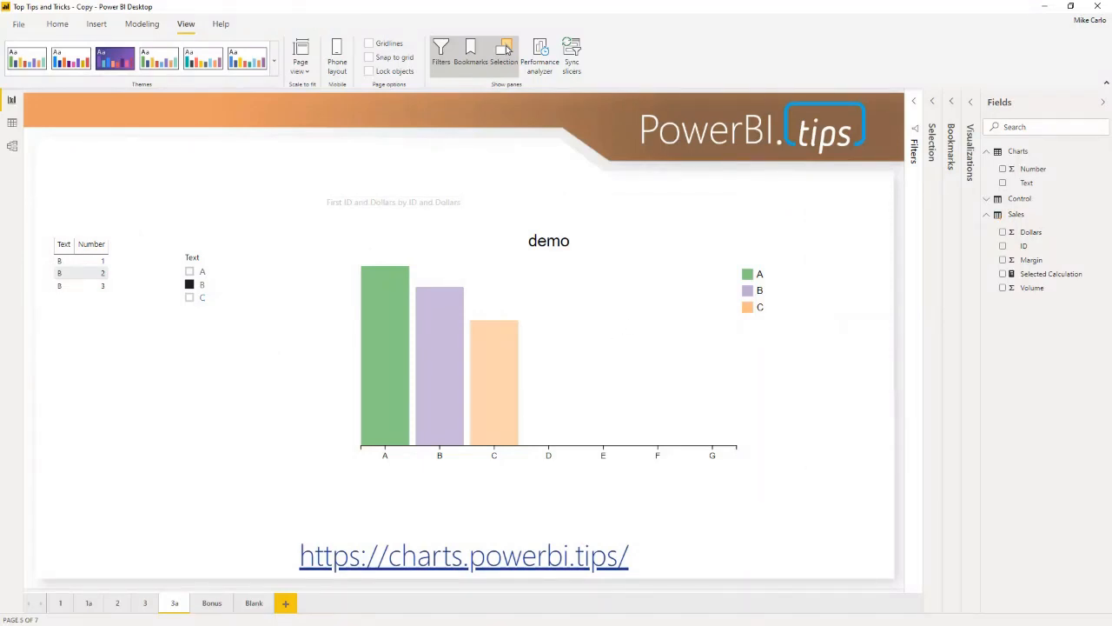